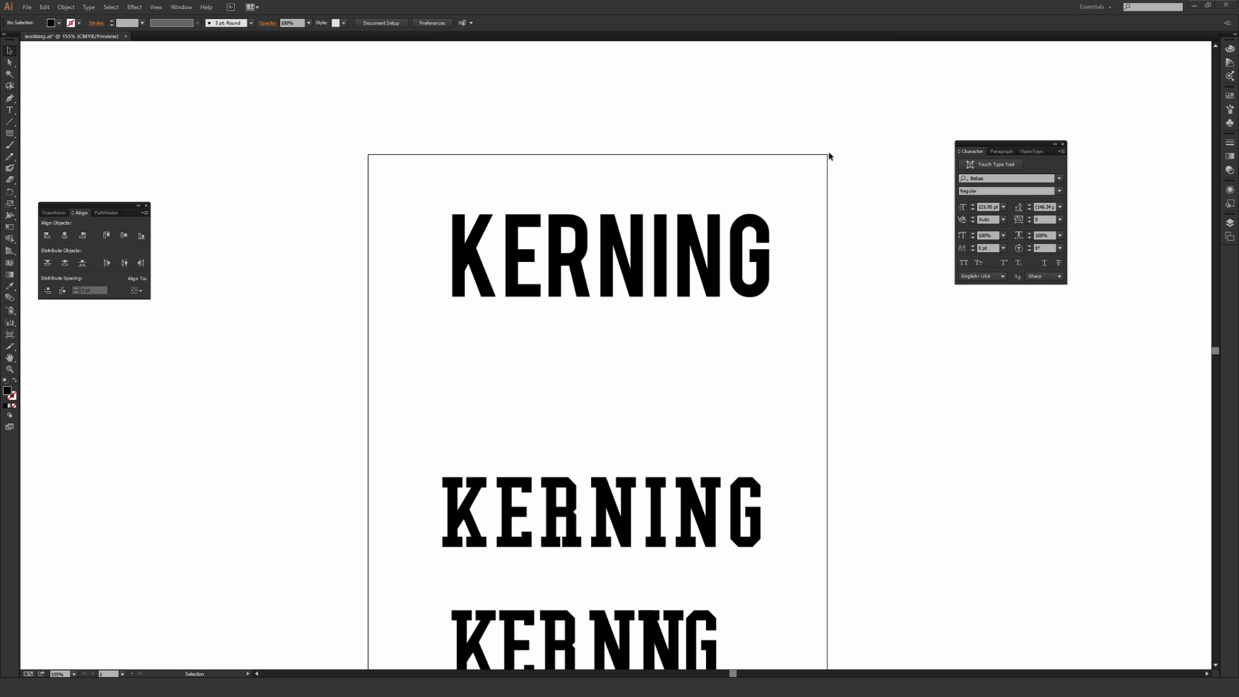
# Select the Bebas and then the College Condensed KERNING wordmarks, then deselect.
pyautogui.moveTo(416, 185); pyautogui.dragTo(776, 356)
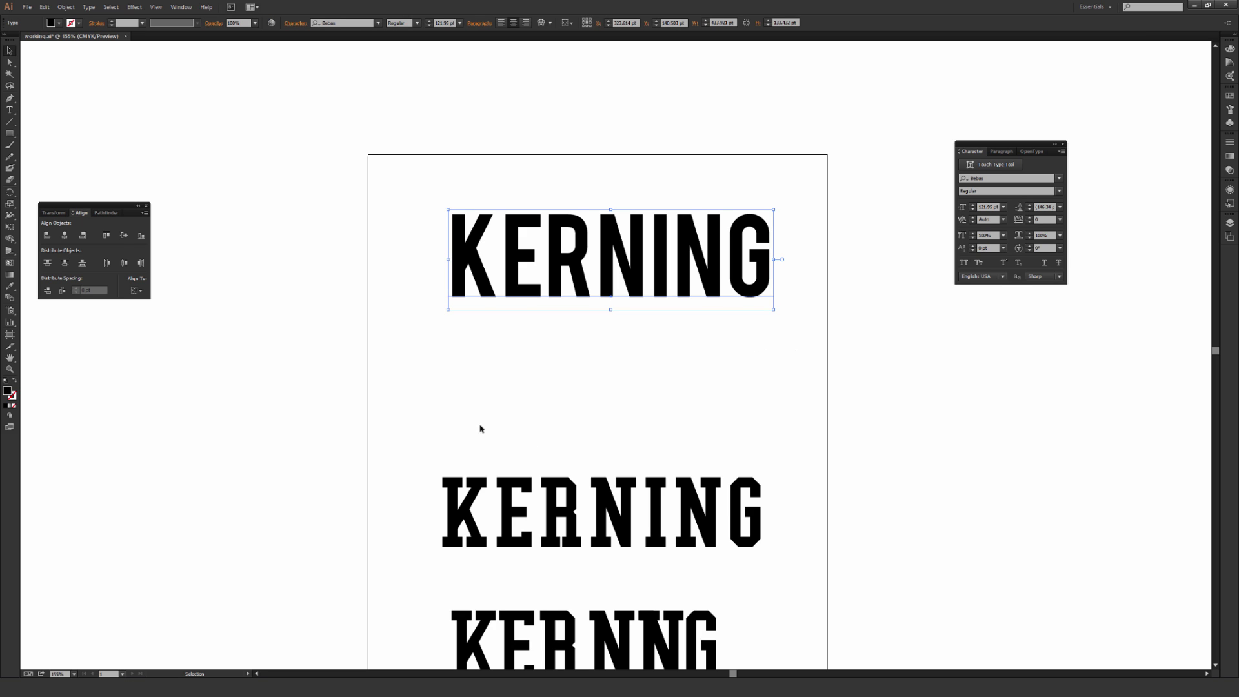
pyautogui.moveTo(424, 418); pyautogui.dragTo(776, 567)
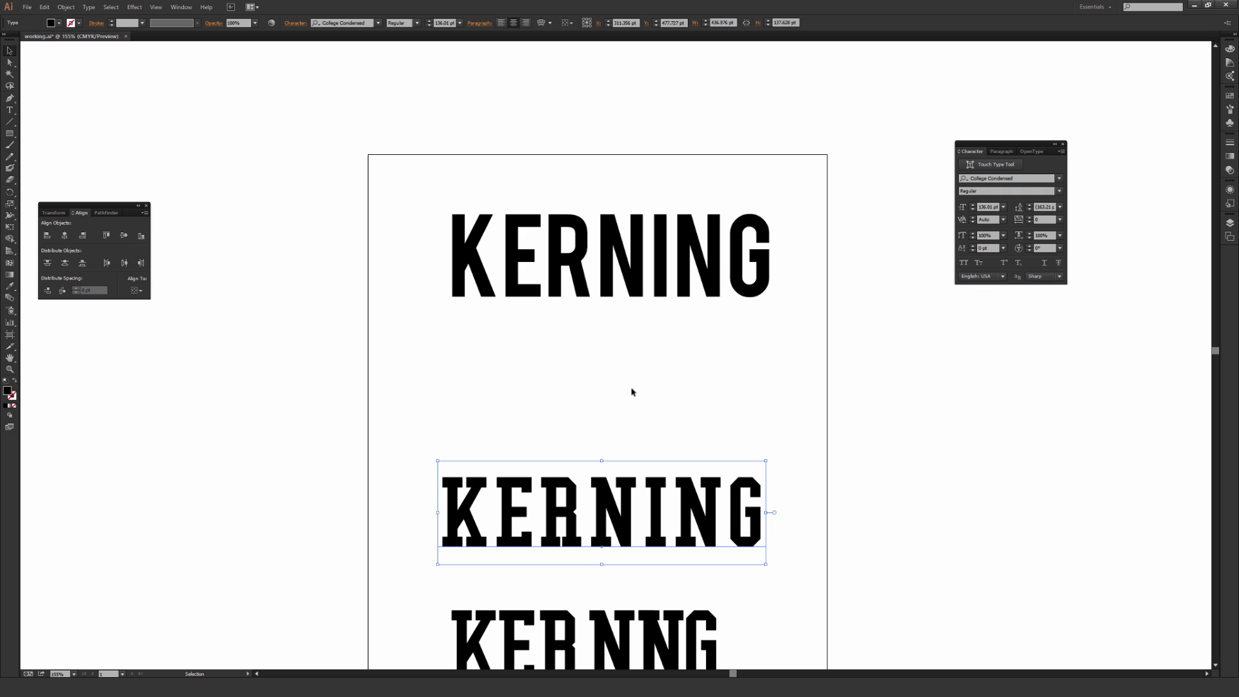
pyautogui.click(488, 351)
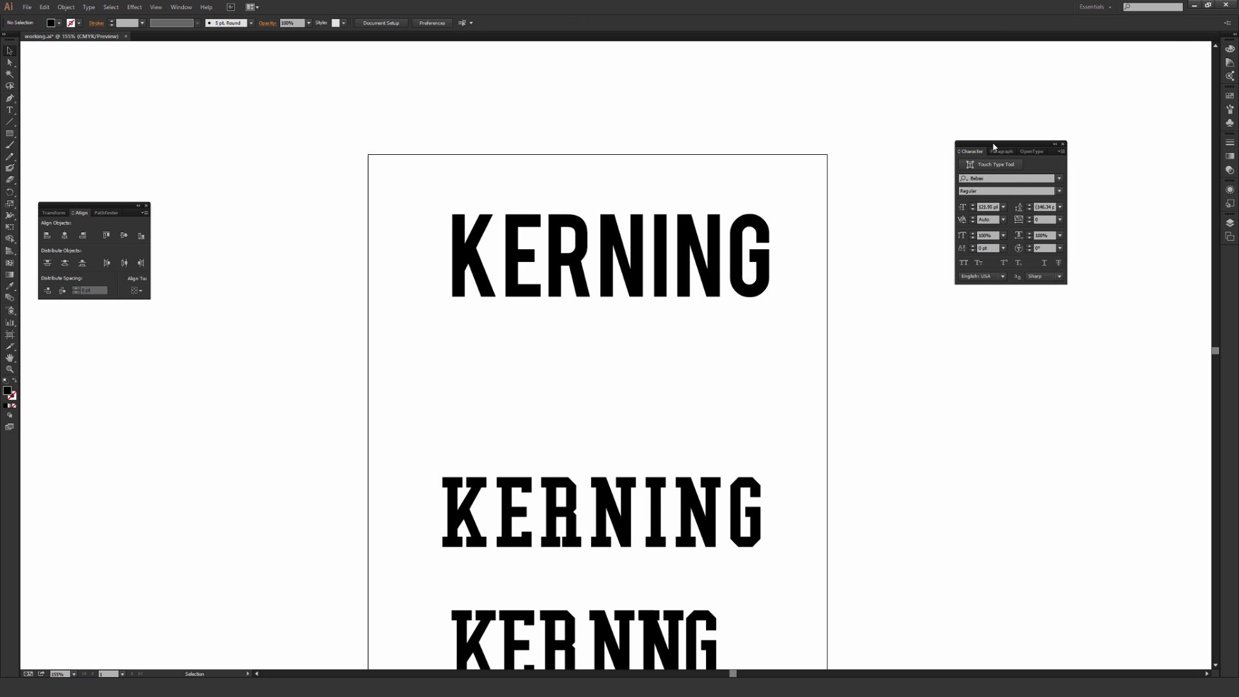
# Move the Character panel nearer the artboard after checking the Window menu's panel list.
pyautogui.moveTo(993, 146); pyautogui.dragTo(961, 169)
pyautogui.click(181, 7)
pyautogui.click(470, 125)
pyautogui.click(181, 7)
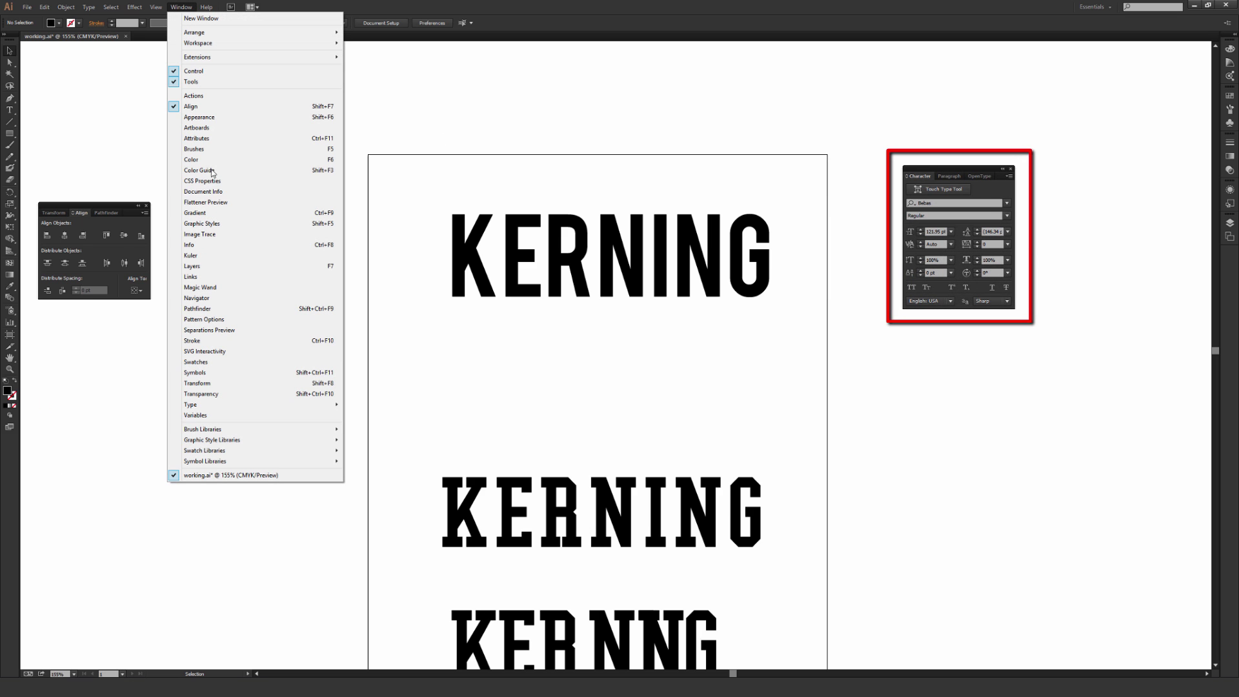
pyautogui.moveTo(244, 406)
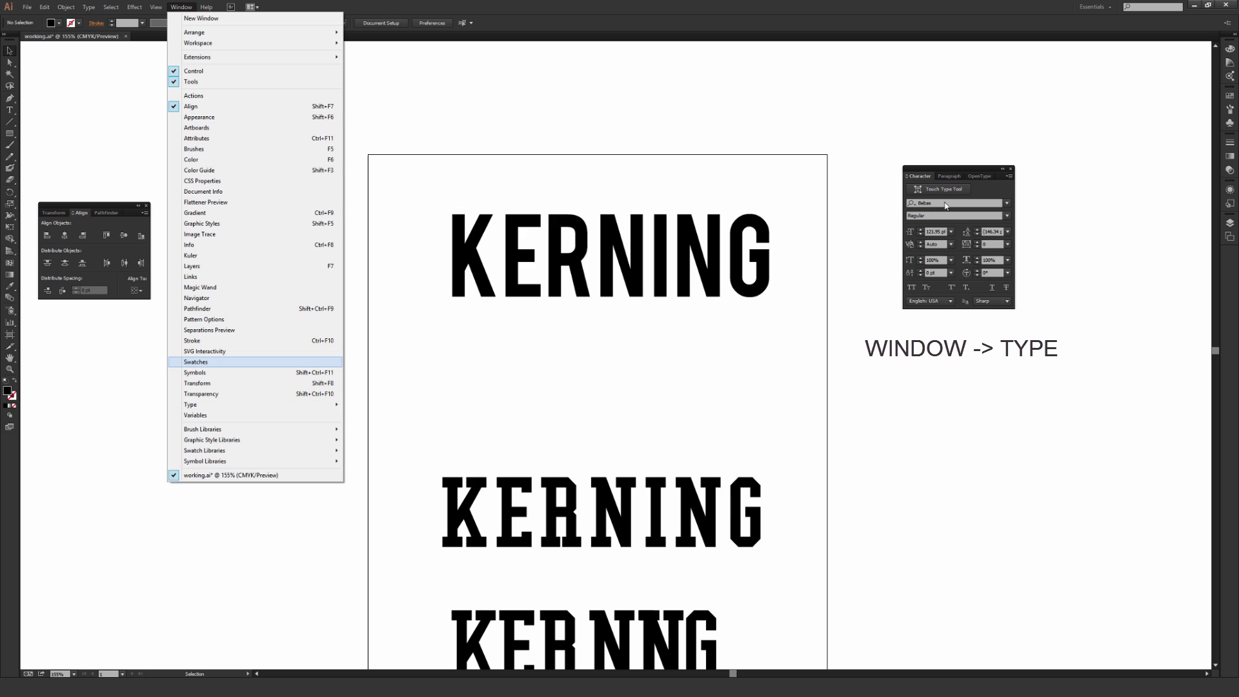
pyautogui.click(964, 170)
pyautogui.moveTo(964, 170); pyautogui.dragTo(926, 188)
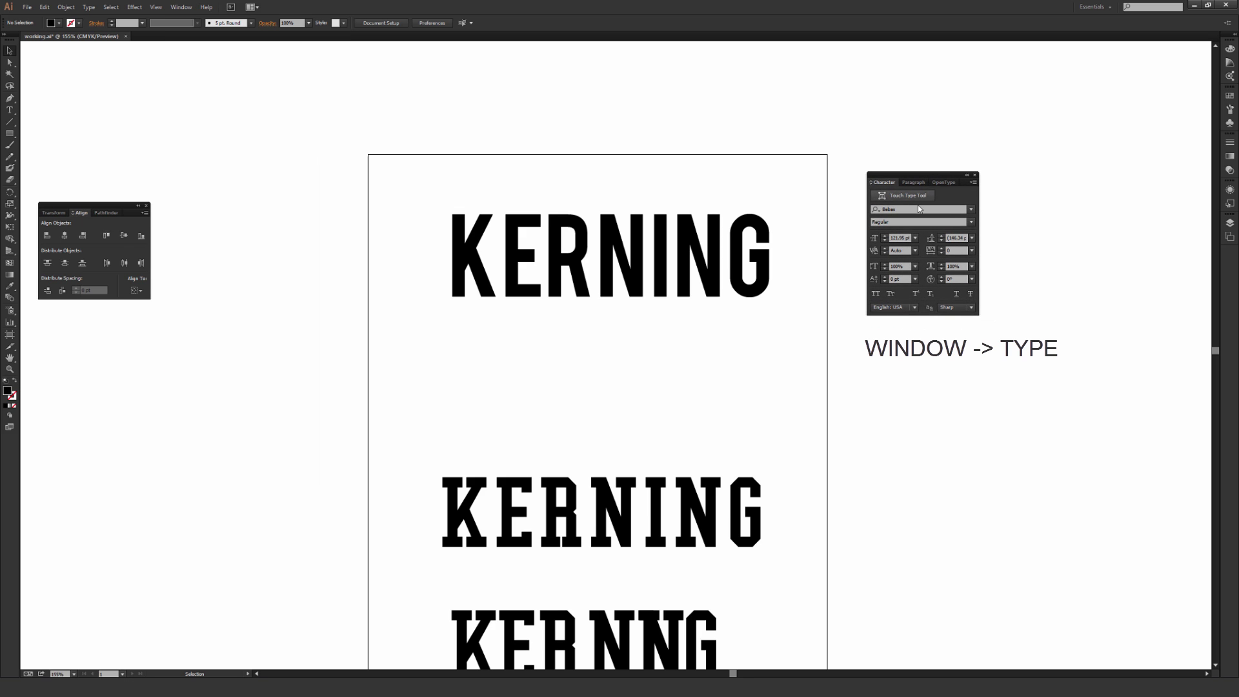
# Hide and then show the Character panel's full options from its flyout menu.
pyautogui.click(973, 184)
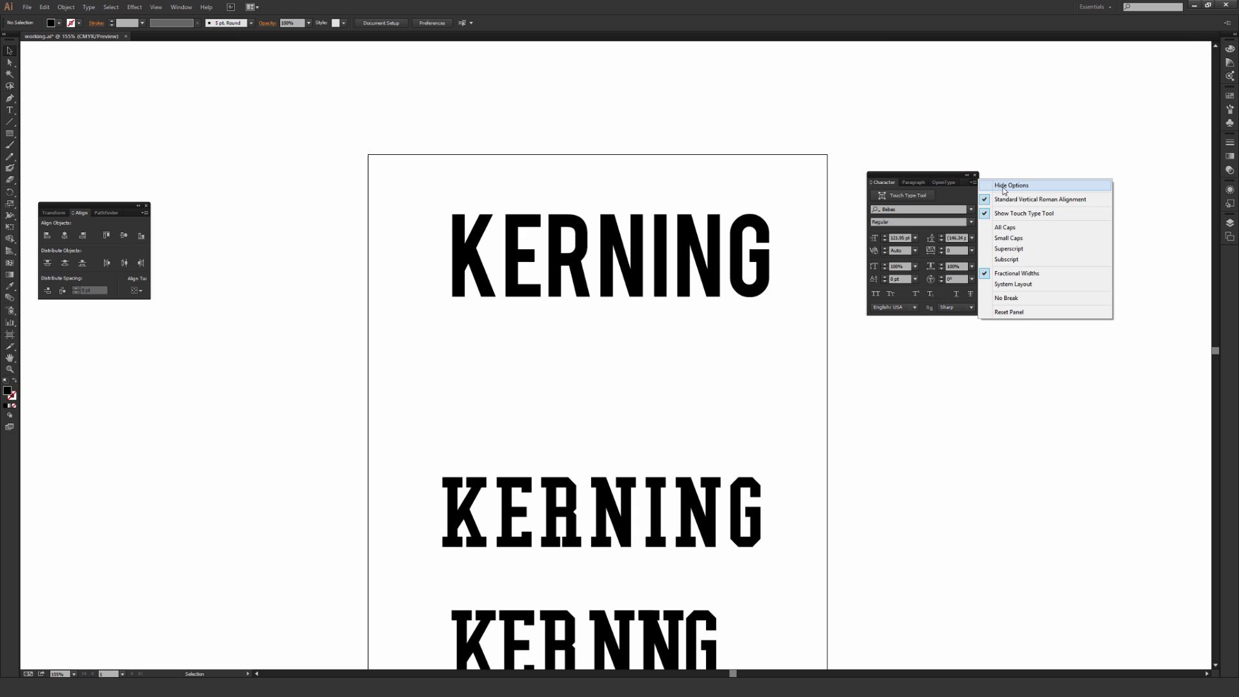
pyautogui.click(1005, 189)
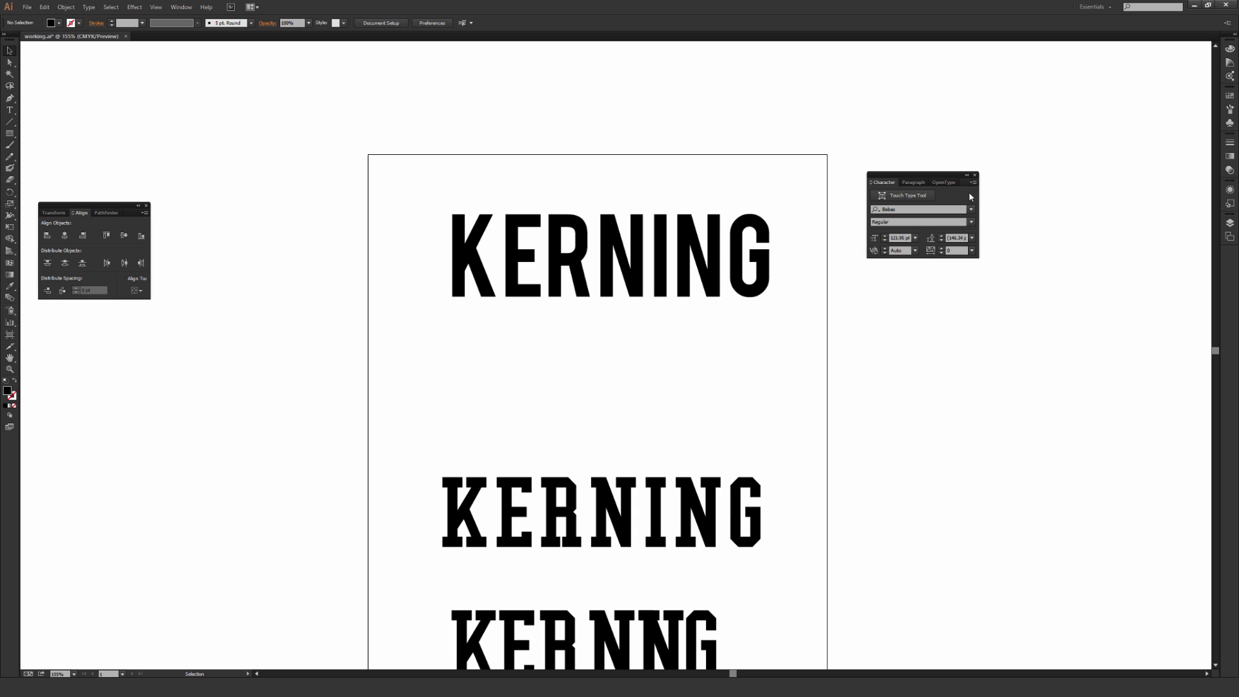
pyautogui.click(974, 184)
pyautogui.click(1004, 186)
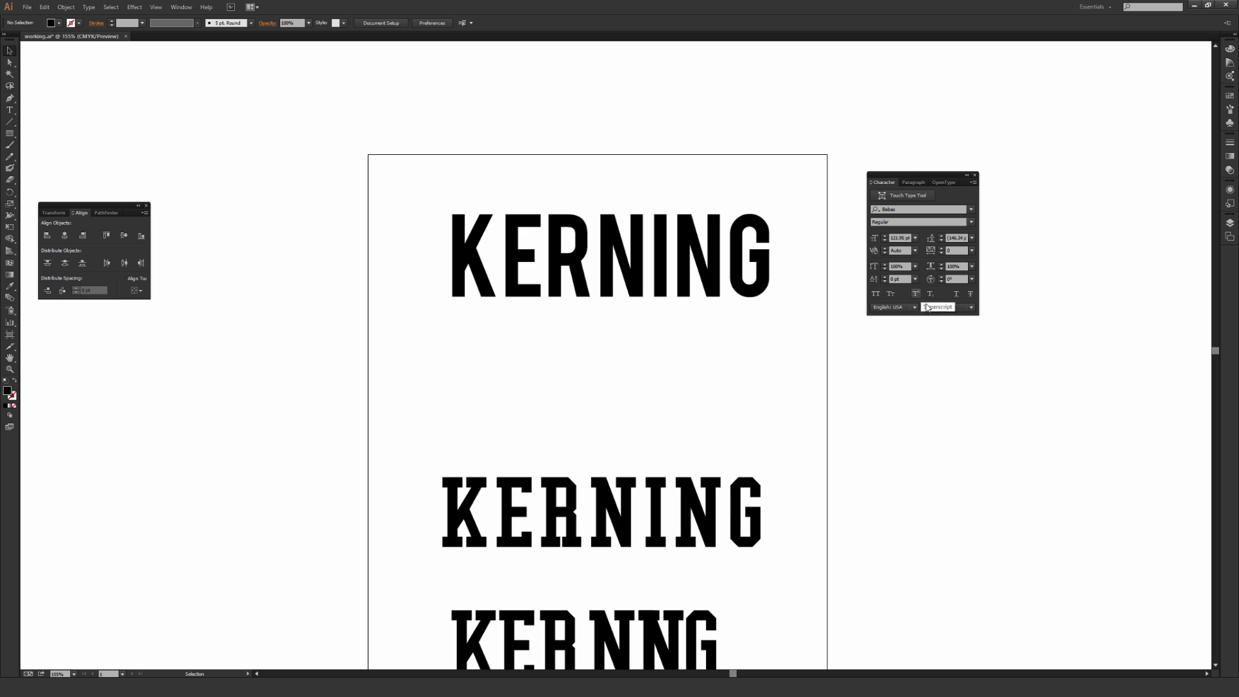
# Move the Align panel nearer the artboard and bring it up from the Window menu.
pyautogui.moveTo(96, 206); pyautogui.dragTo(270, 247)
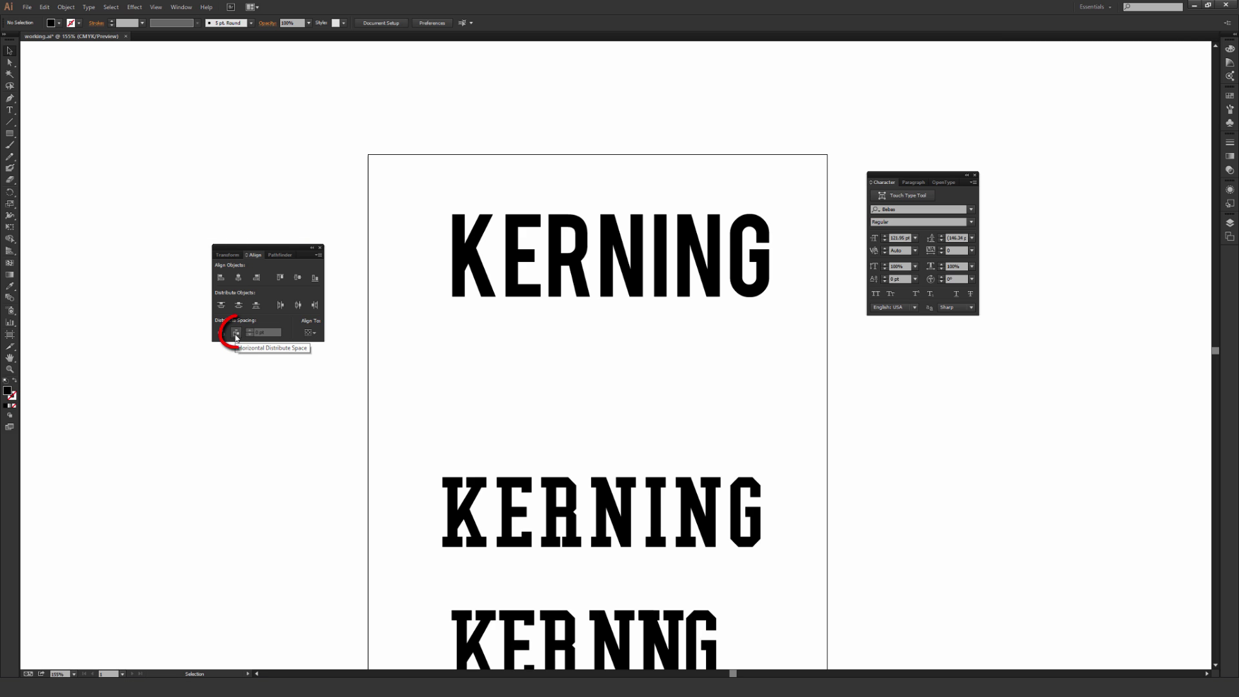
pyautogui.click(180, 8)
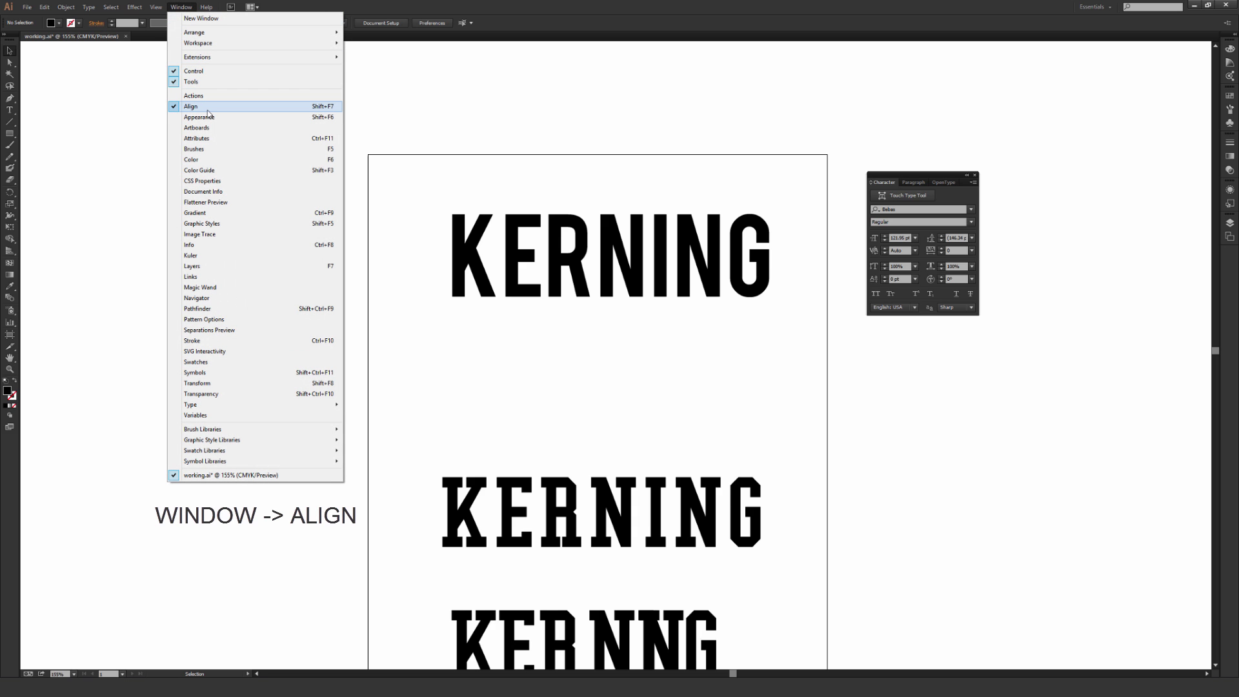
pyautogui.click(207, 108)
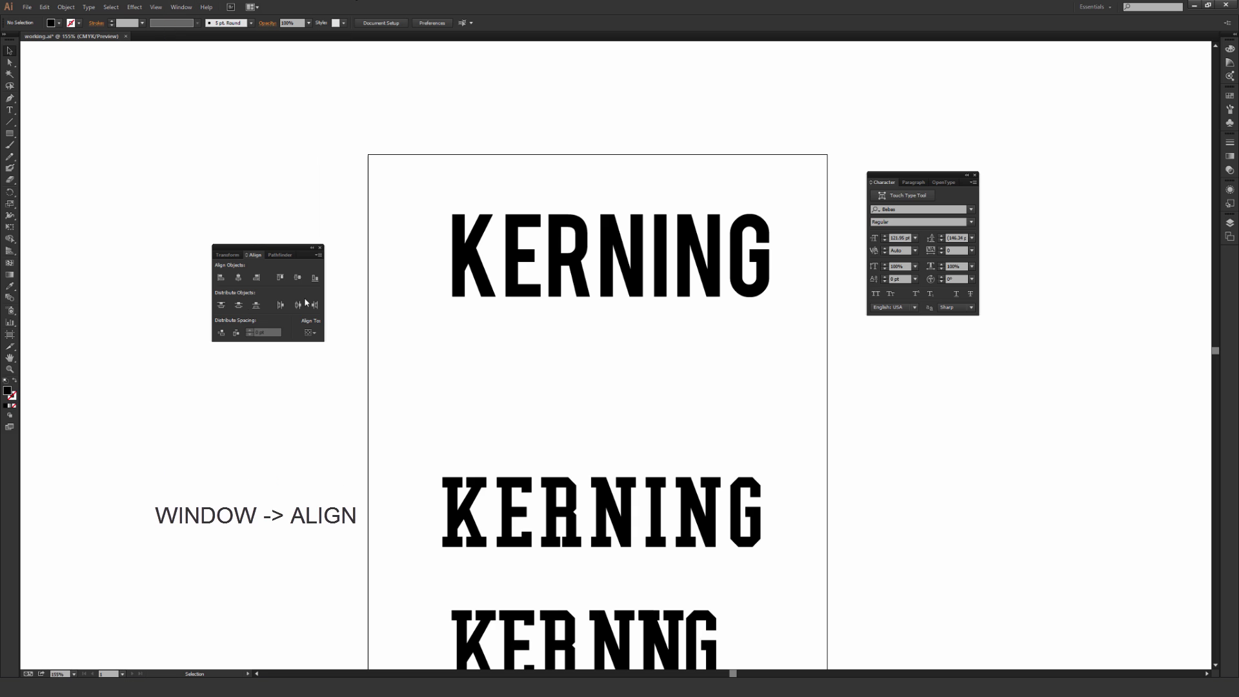
# Toggle the Align panel options to reveal Distribute Spacing, then zoom in and select the top Bebas KERNING.
pyautogui.click(317, 255)
pyautogui.click(342, 258)
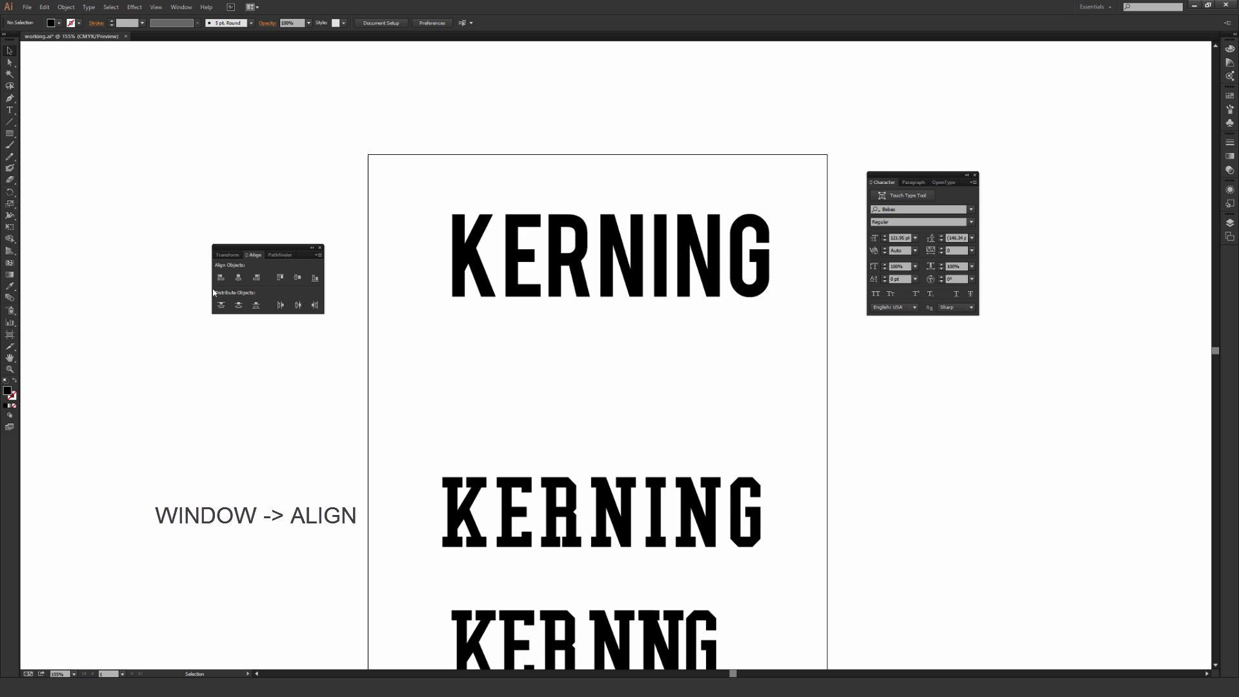
pyautogui.click(318, 255)
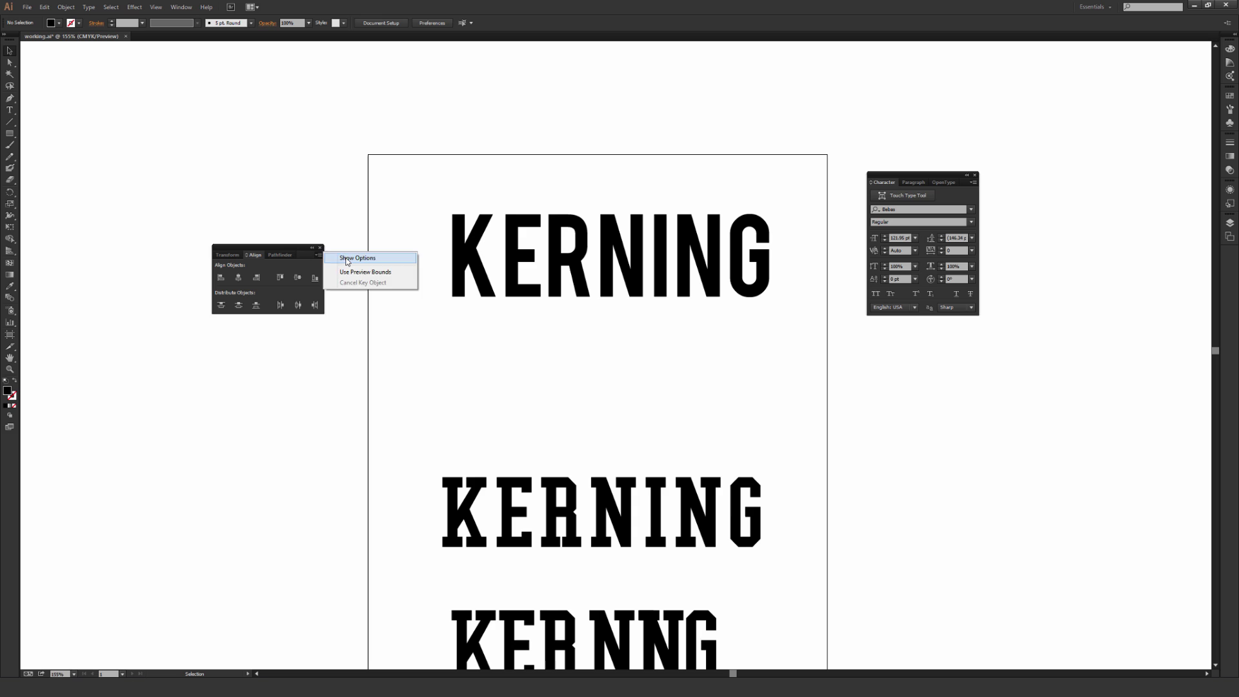
pyautogui.click(346, 261)
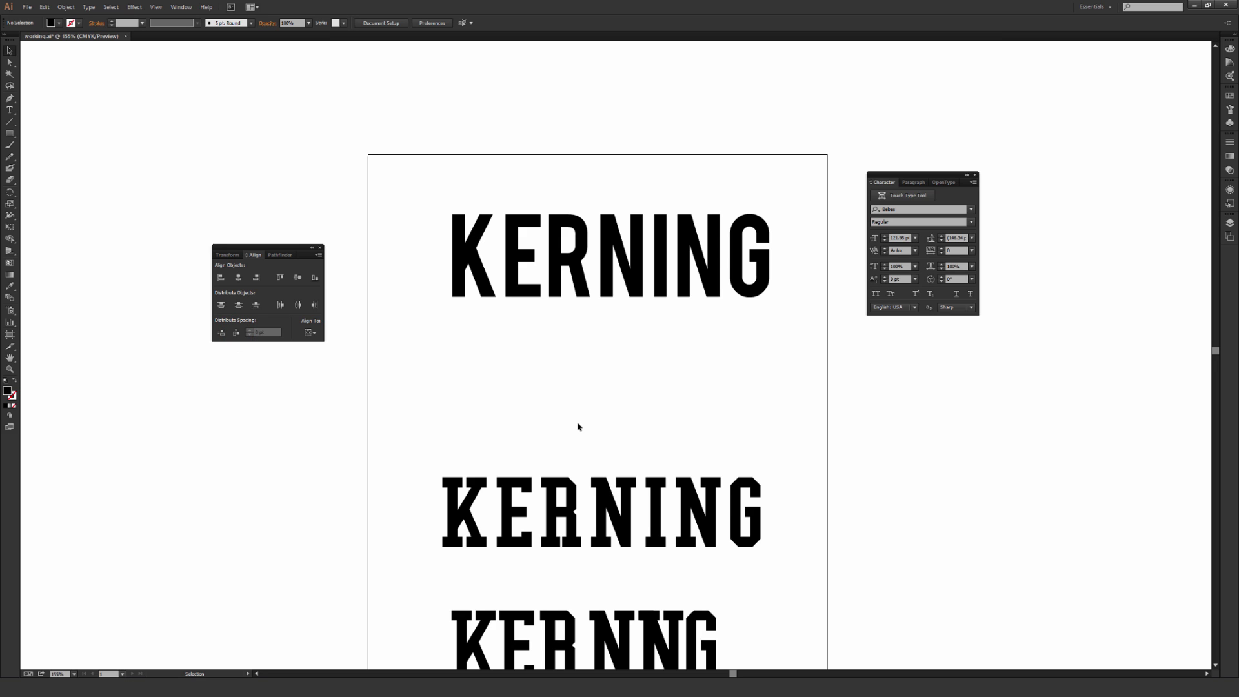
pyautogui.hotkey('ctrl', '=')
pyautogui.hotkey('ctrl', '=')
pyautogui.click(605, 302)
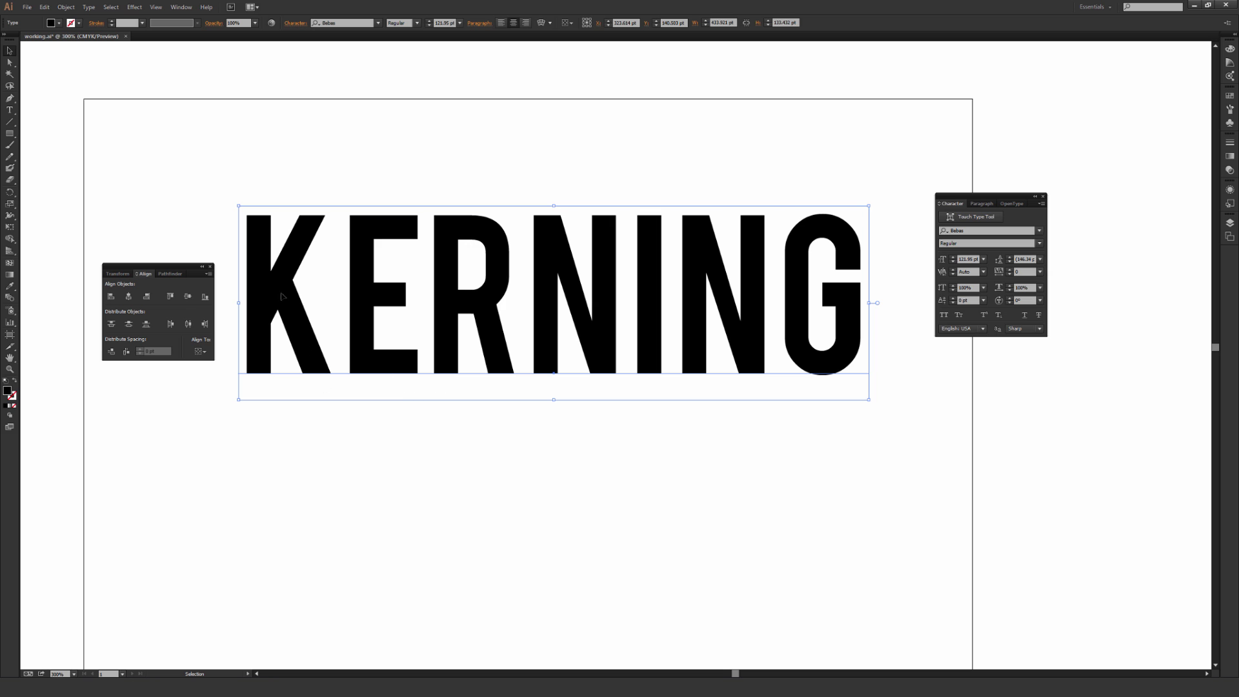
# Zoom out and drag the Bebas KERNING higher on the artboard.
pyautogui.hotkey('ctrl', '-')
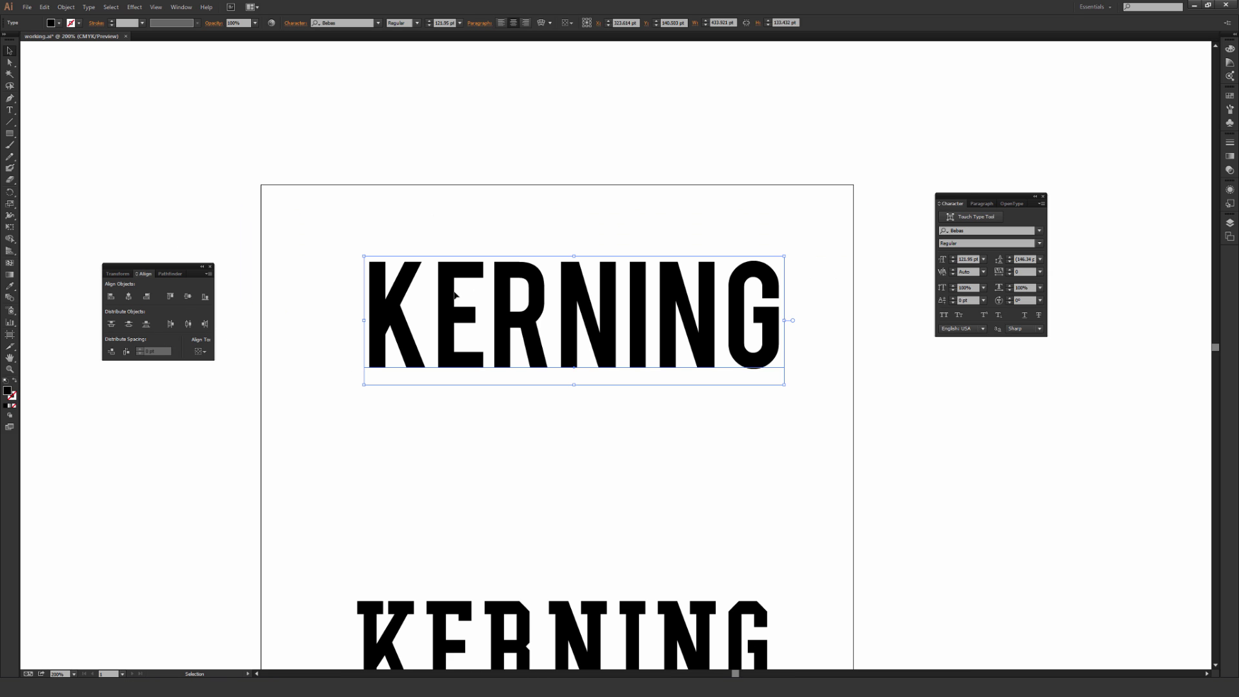
pyautogui.moveTo(534, 315); pyautogui.dragTo(526, 410)
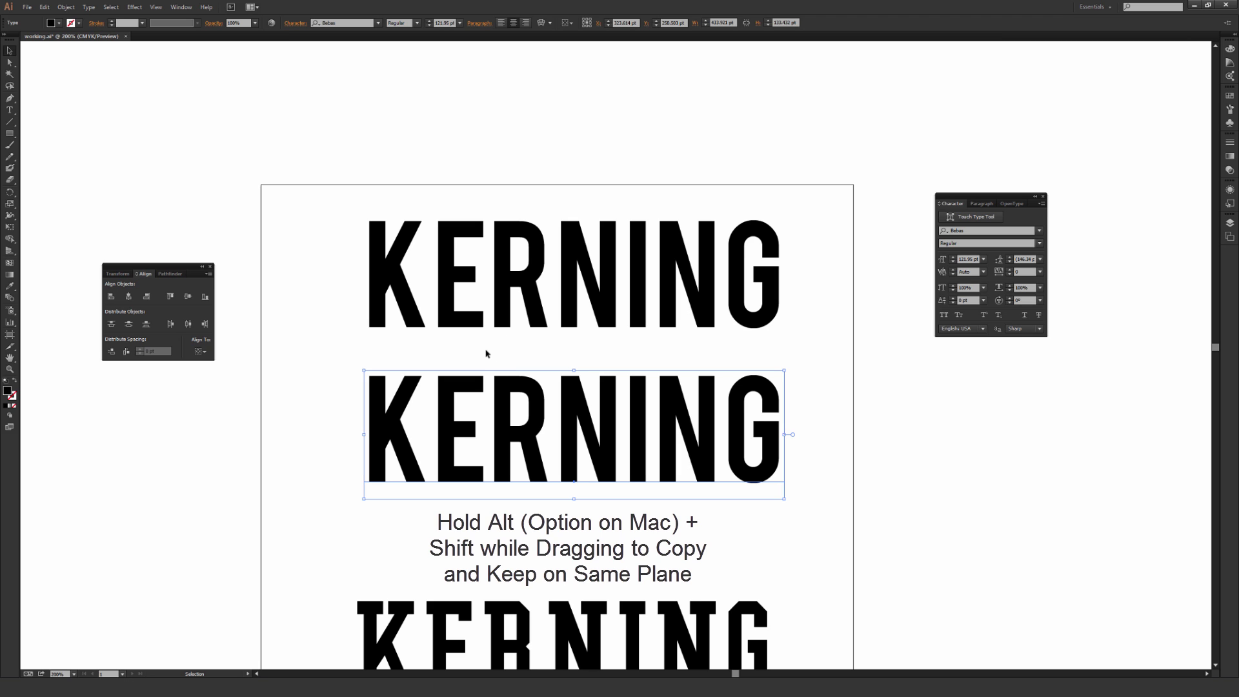
# Convert the copied Bebas KERNING to outlines and ungroup it into separate letters.
pyautogui.rightClick(539, 404)
pyautogui.click(568, 460)
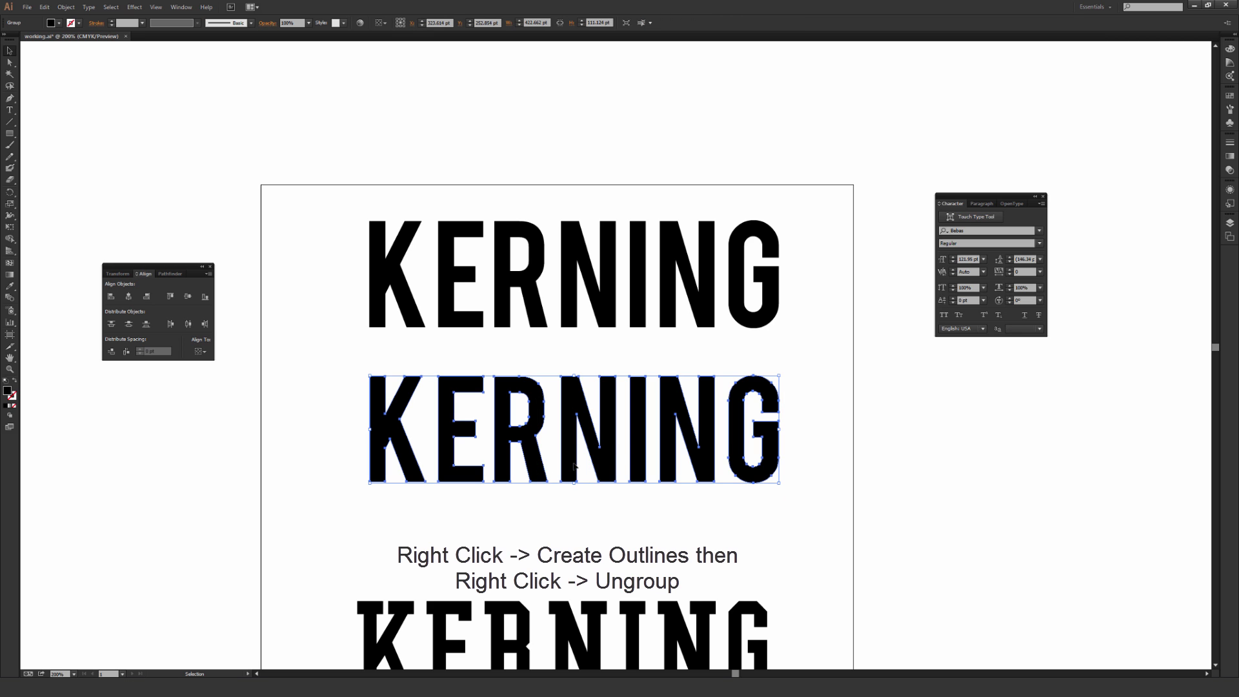
pyautogui.rightClick(570, 429)
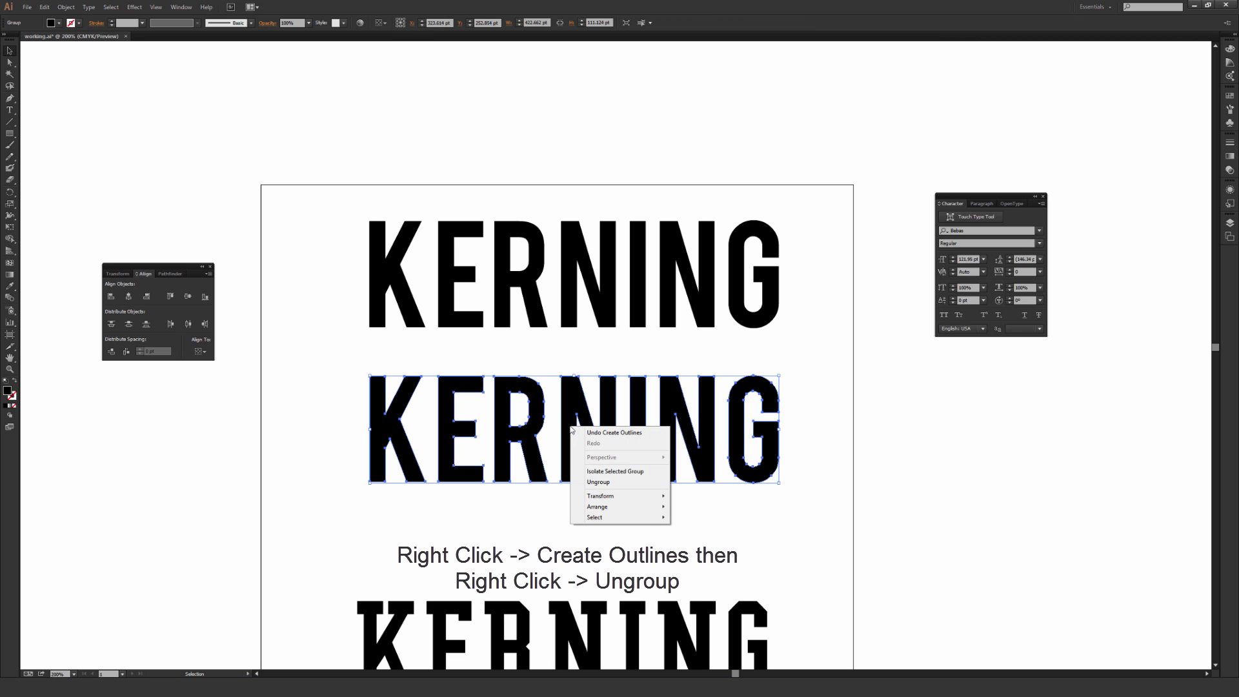
pyautogui.click(603, 483)
pyautogui.click(401, 439)
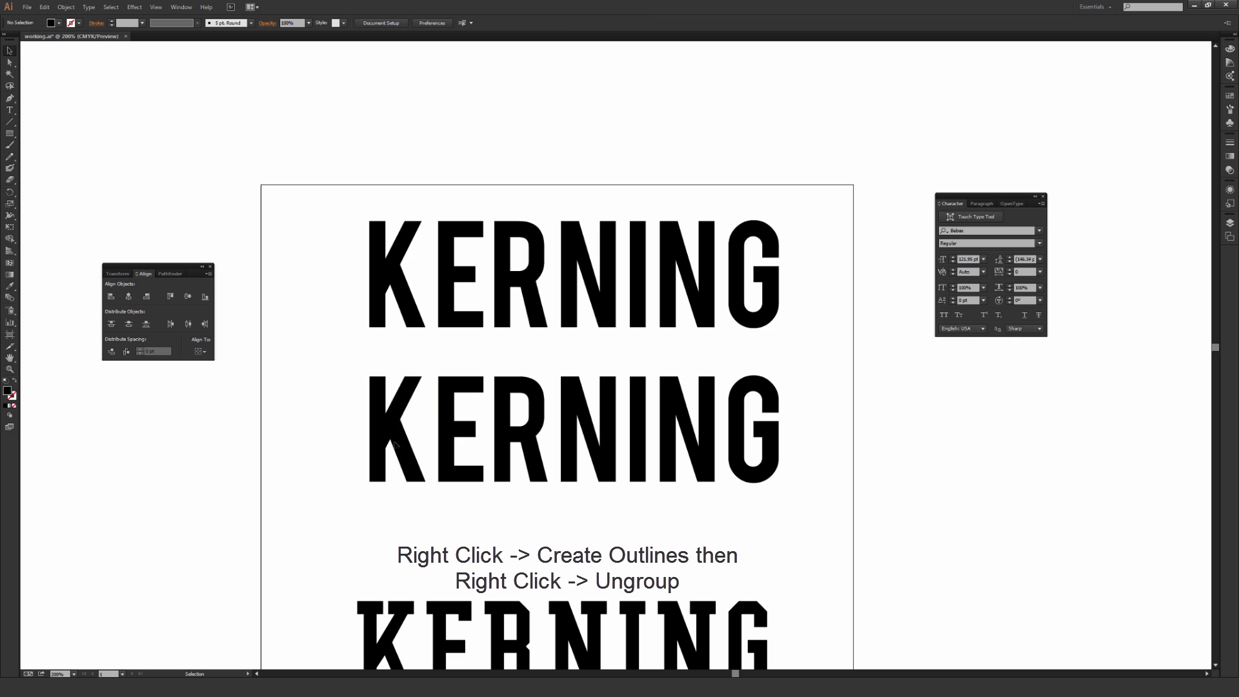
# Nudge the outlined K with arrow keys so it sits right next to the E.
pyautogui.hotkey('shift', 'Left')
pyautogui.hotkey('shift', 'Left')
pyautogui.moveTo(401, 450); pyautogui.dragTo(402, 450)
pyautogui.click(329, 429)
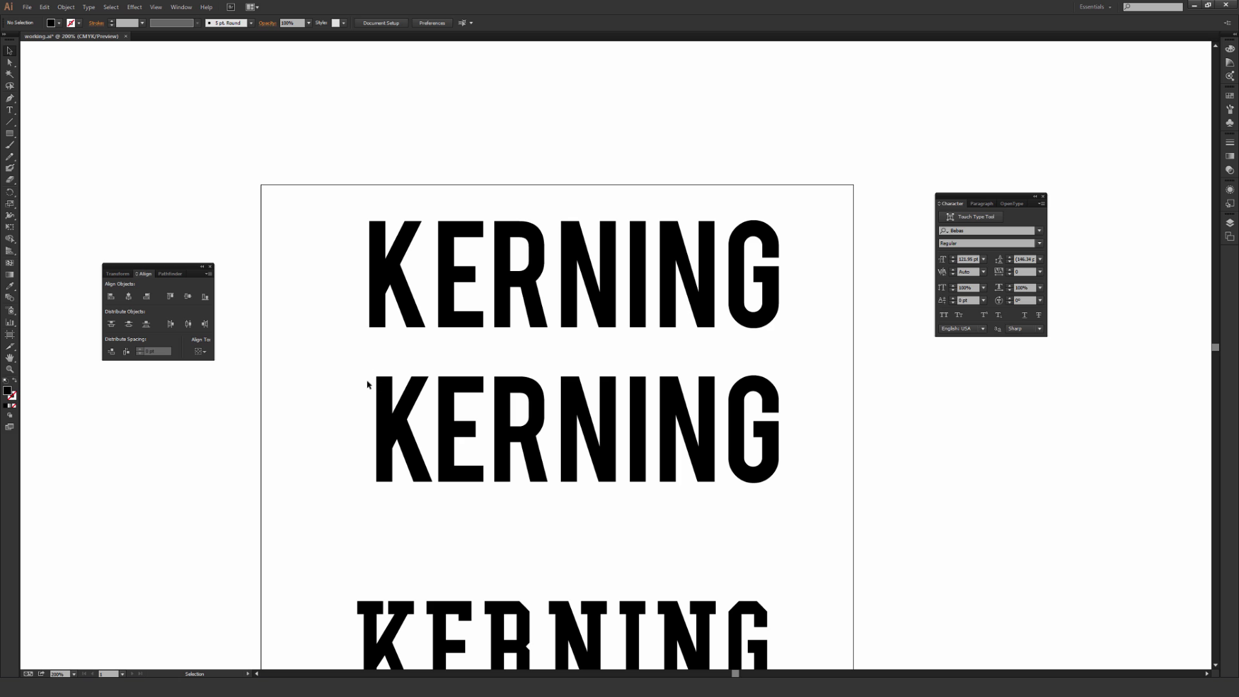
pyautogui.click(404, 440)
pyautogui.press('Left')
pyautogui.press('Right')
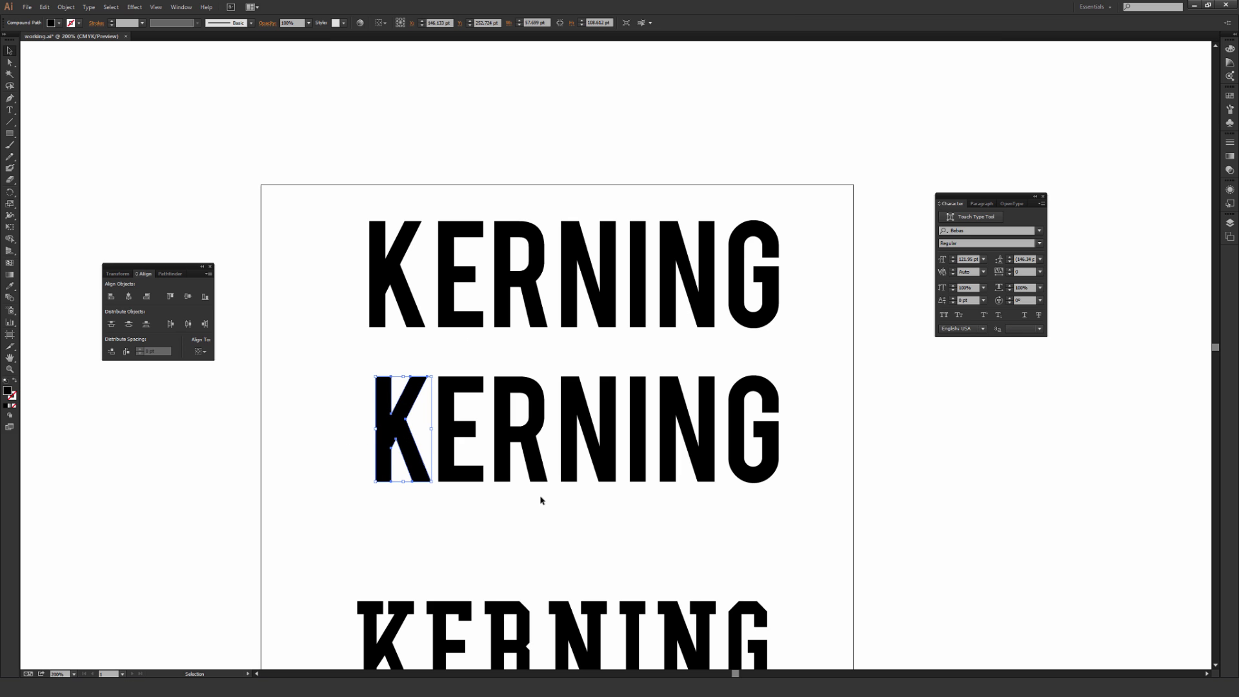
pyautogui.press('Right')
pyautogui.press('Left')
pyautogui.click(520, 512)
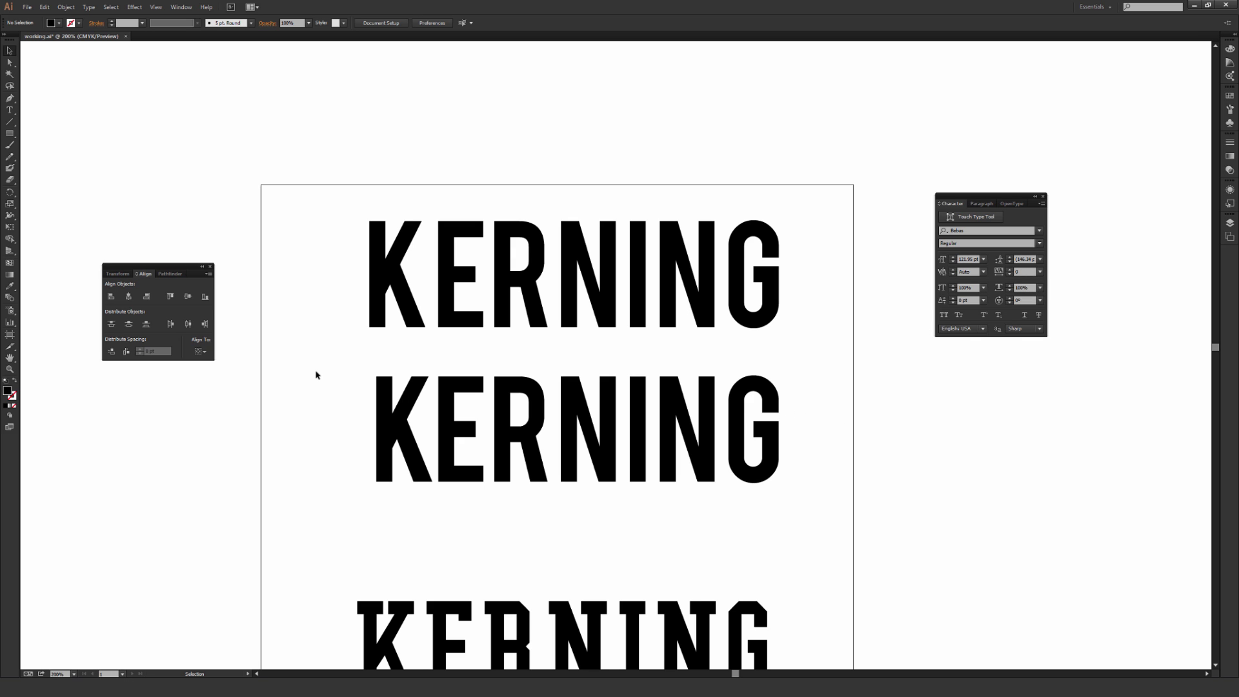
# Distribute the letters of the outlined second KERNING evenly with Align's horizontal spacing.
pyautogui.moveTo(300, 363); pyautogui.dragTo(868, 533)
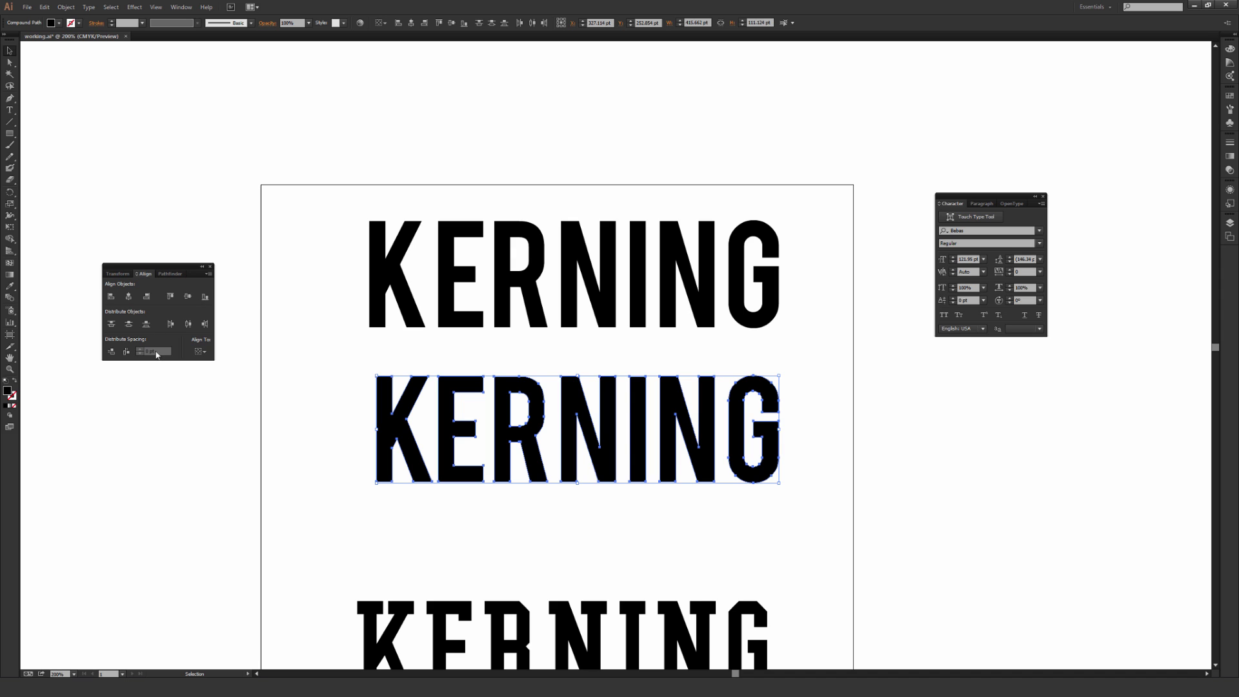
pyautogui.click(126, 352)
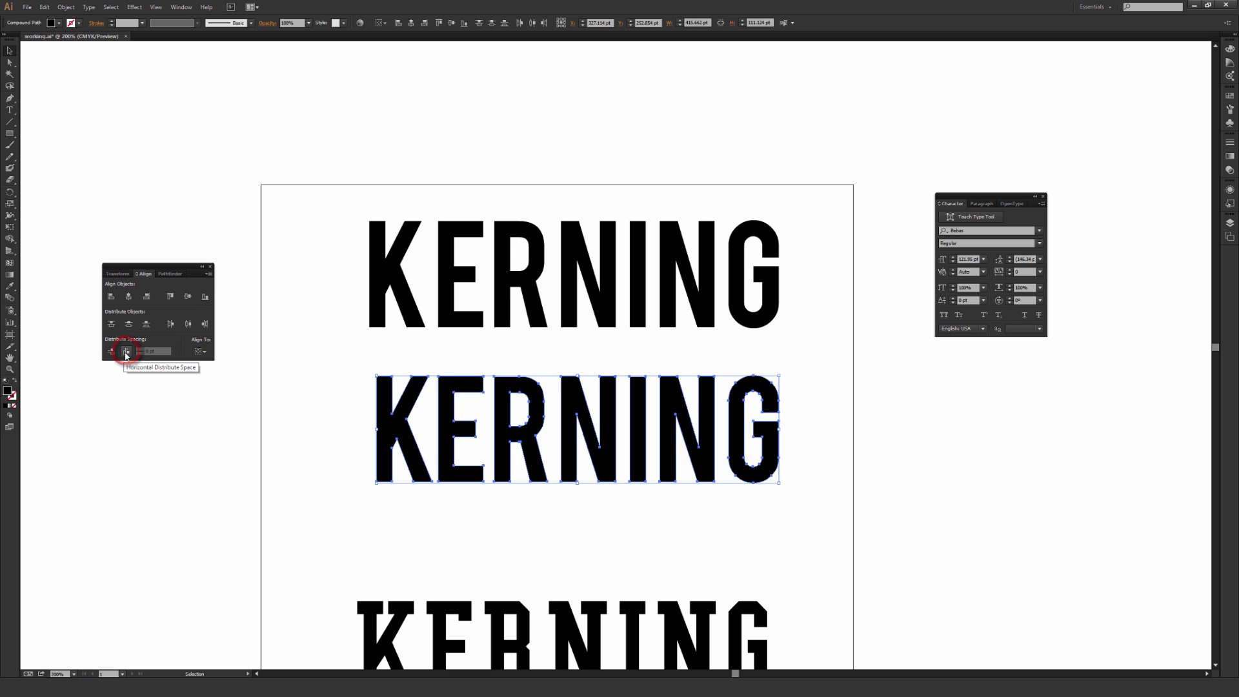
pyautogui.click(300, 493)
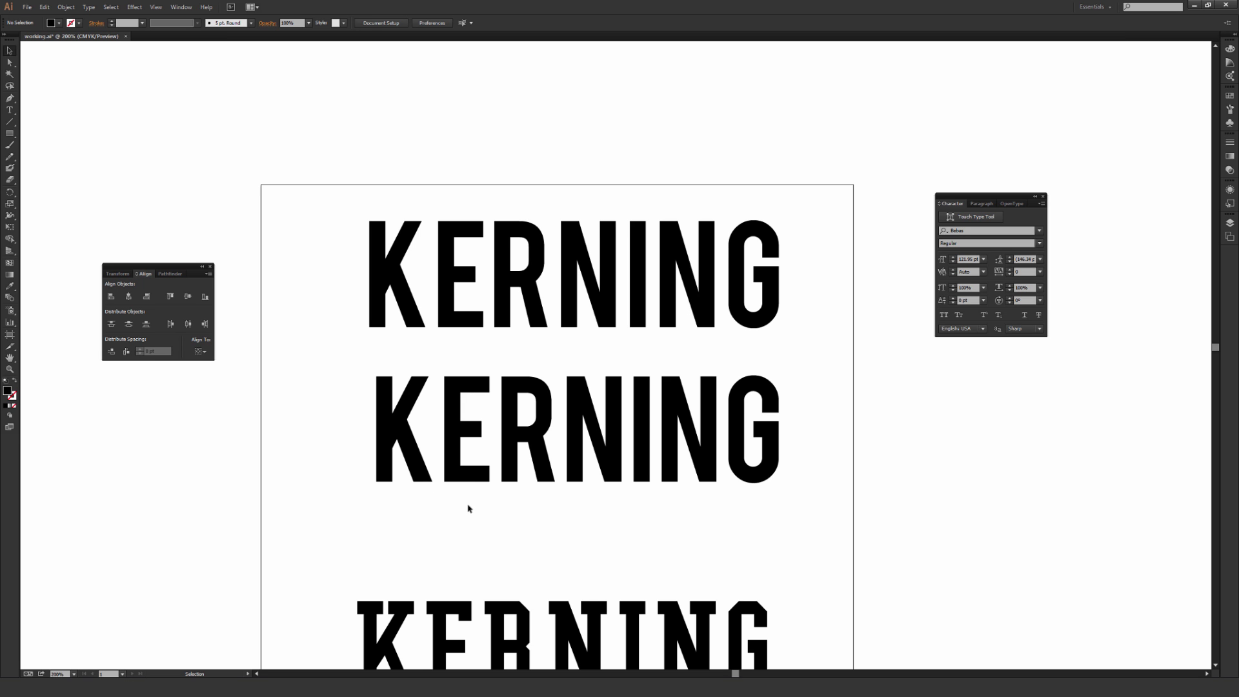
# Inspect the two Bebas lines up close, undo the final G's last move, and zoom out to show all three lines.
pyautogui.hotkey('ctrl', '=')
pyautogui.moveTo(520, 581); pyautogui.dragTo(493, 546)
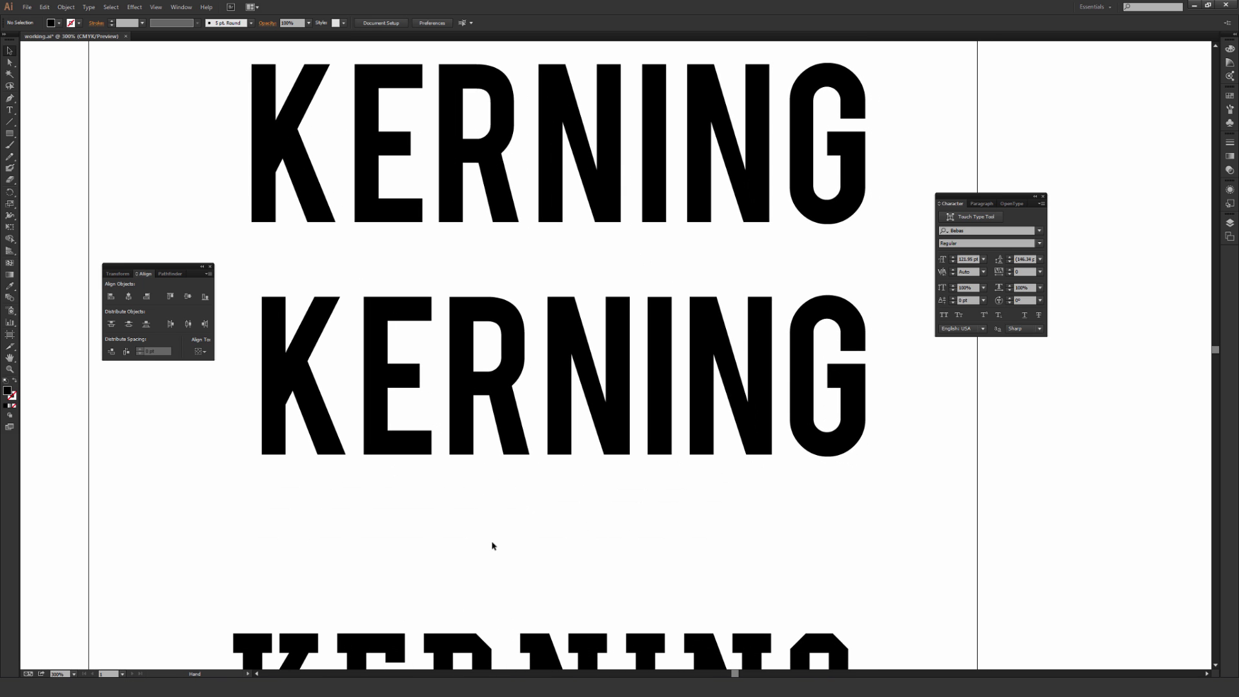
pyautogui.moveTo(556, 265); pyautogui.dragTo(882, 484)
pyautogui.click(882, 484)
pyautogui.hotkey('ctrl', 'z')
pyautogui.hotkey('ctrl', 'z')
pyautogui.hotkey('ctrl', 'z')
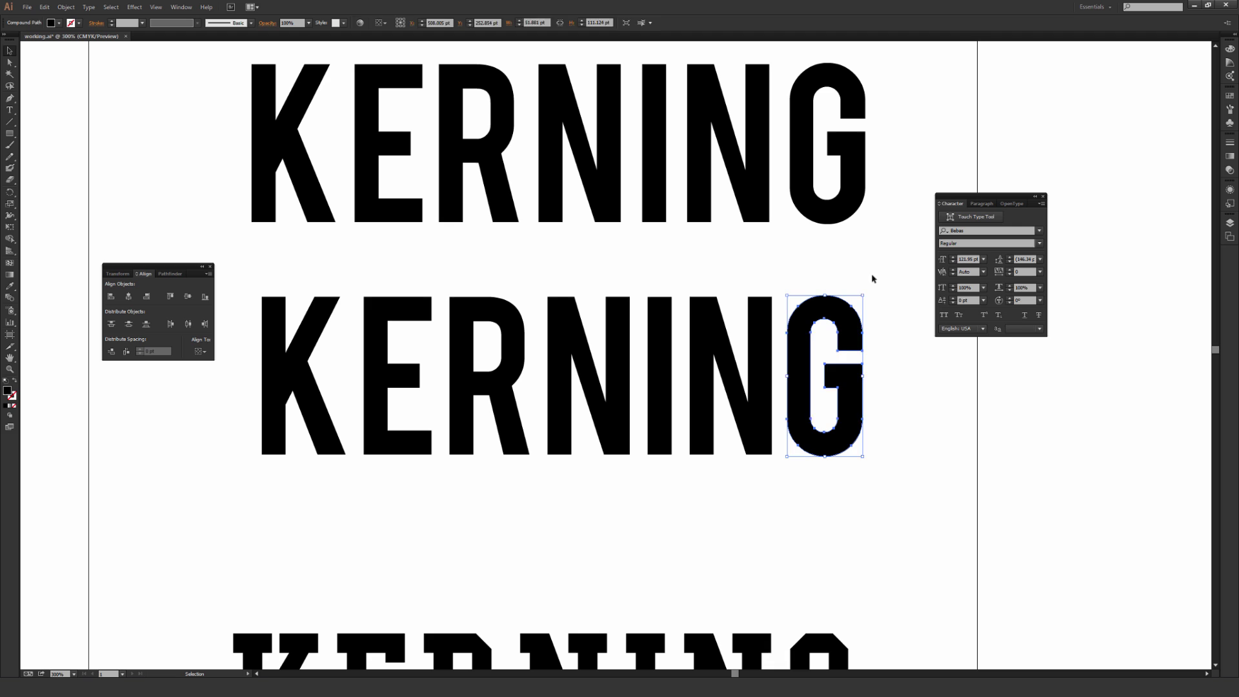
pyautogui.click(872, 278)
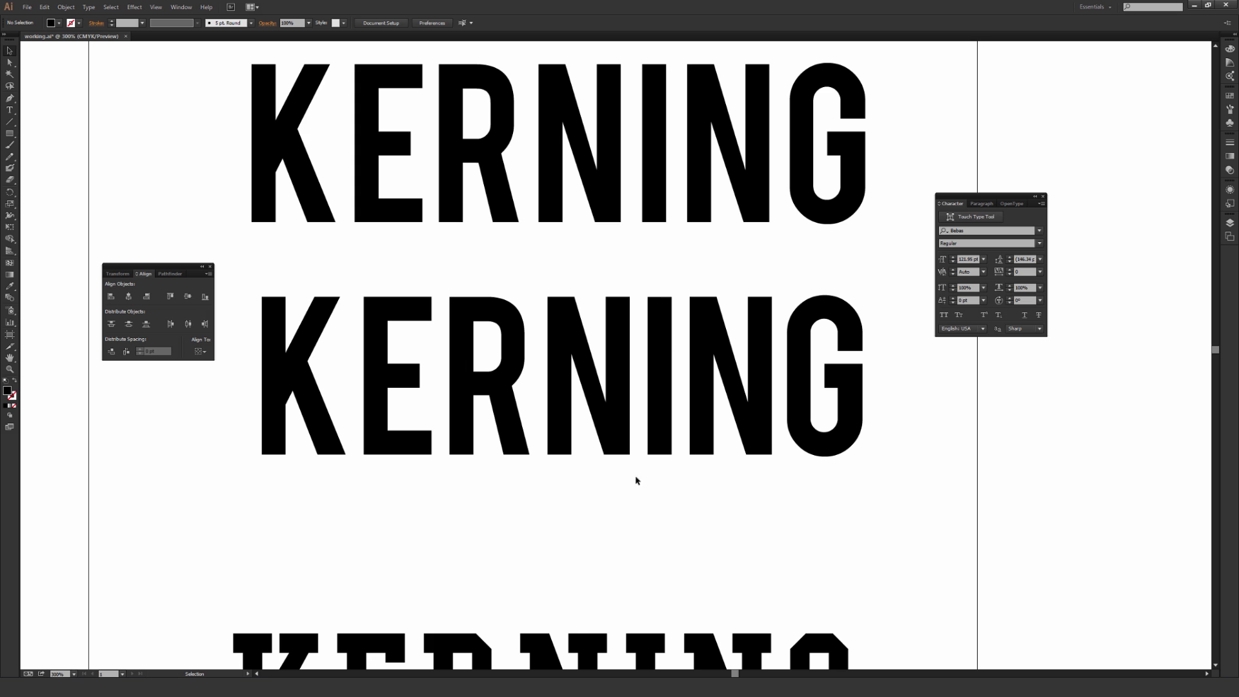
pyautogui.hscroll(-1, 603, 510)
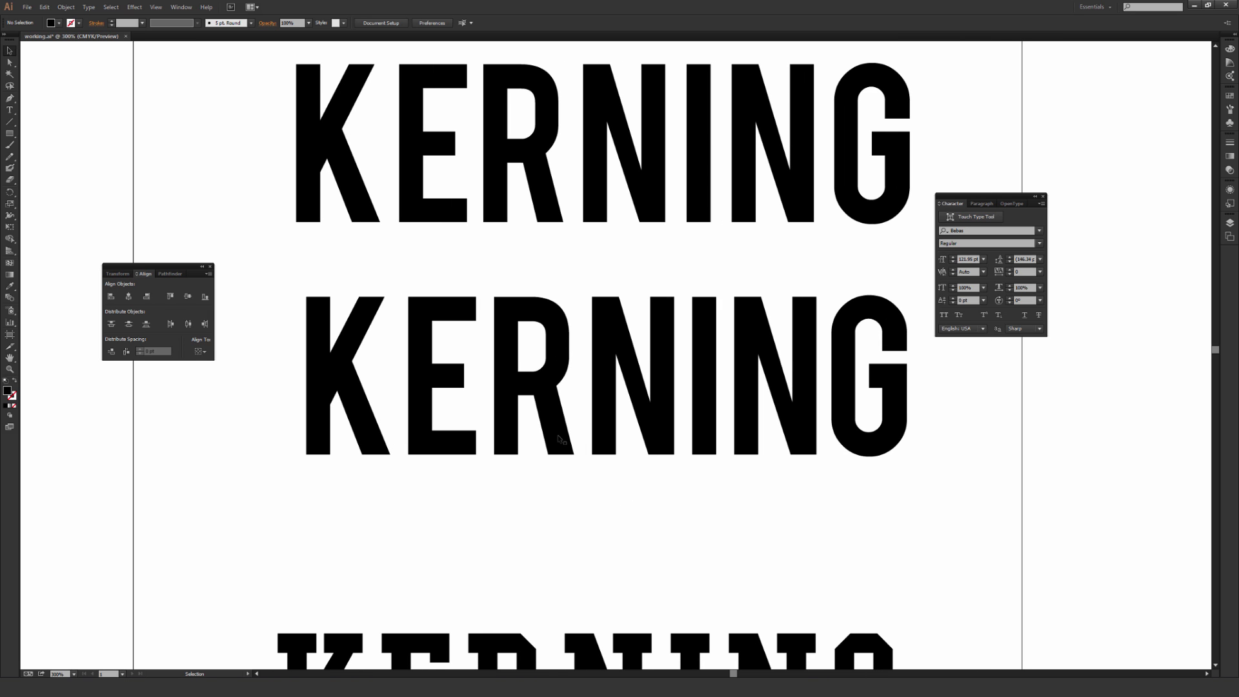
pyautogui.hotkey('ctrl', '-')
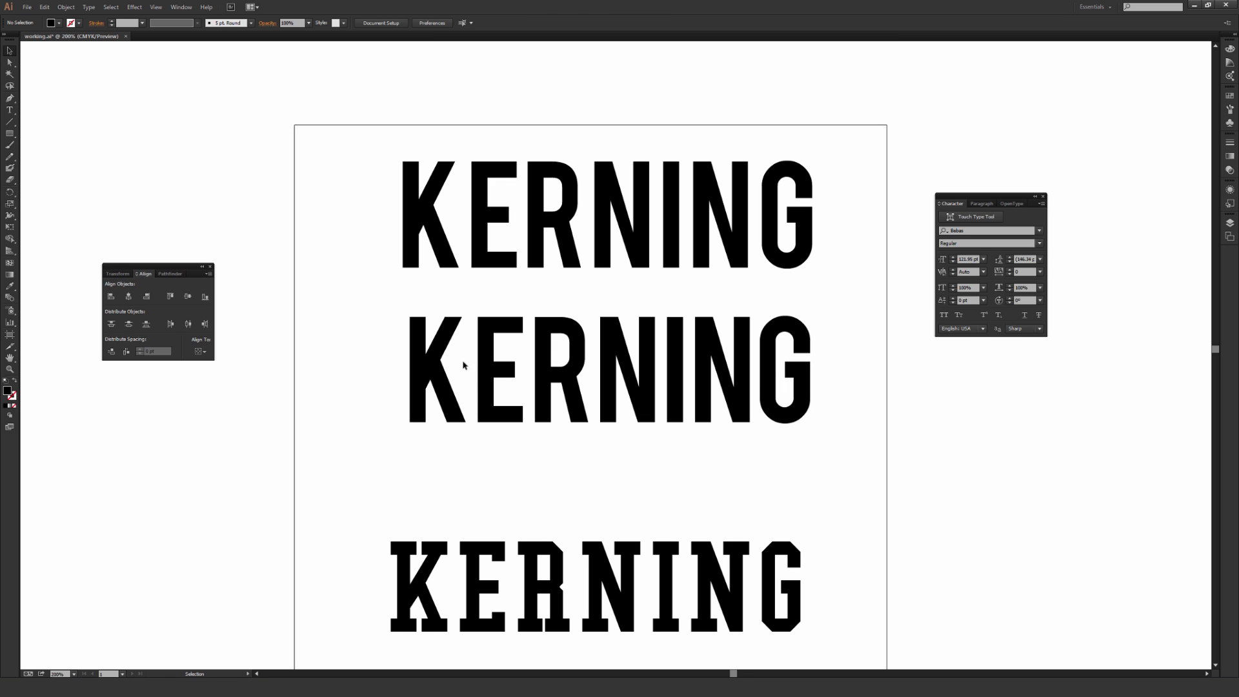
# Nudge the K of the outlined second KERNING one step right.
pyautogui.click(499, 355)
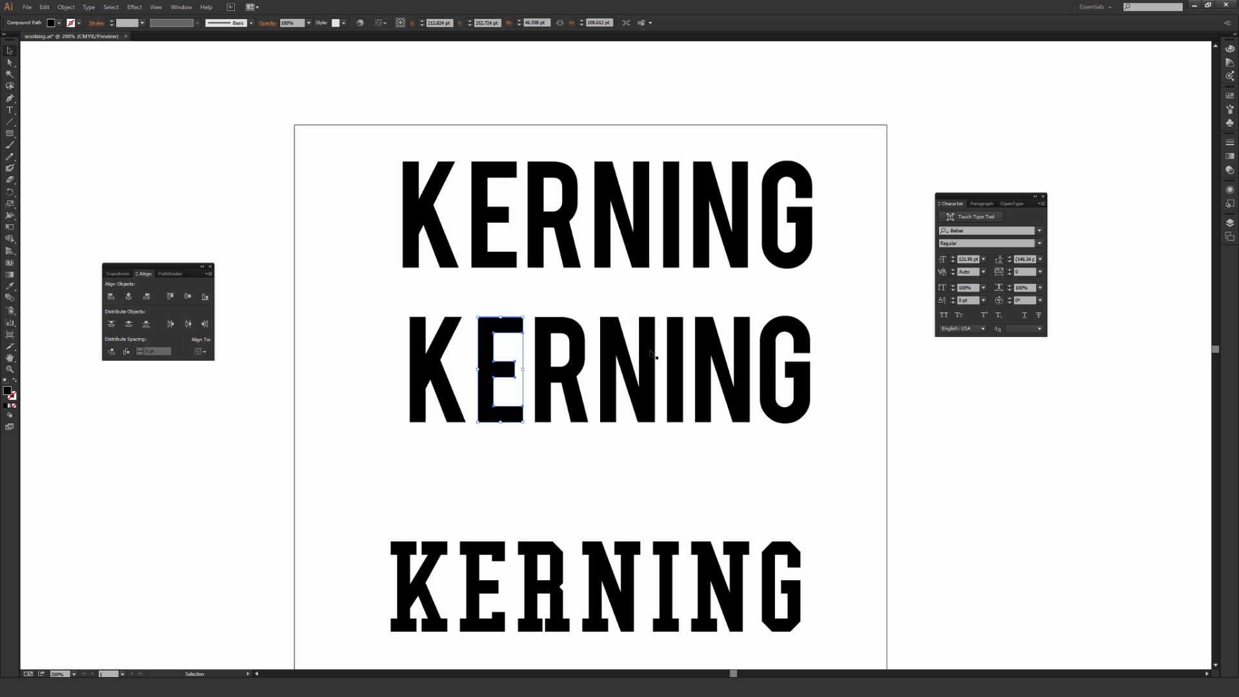
pyautogui.click(650, 357)
pyautogui.click(620, 314)
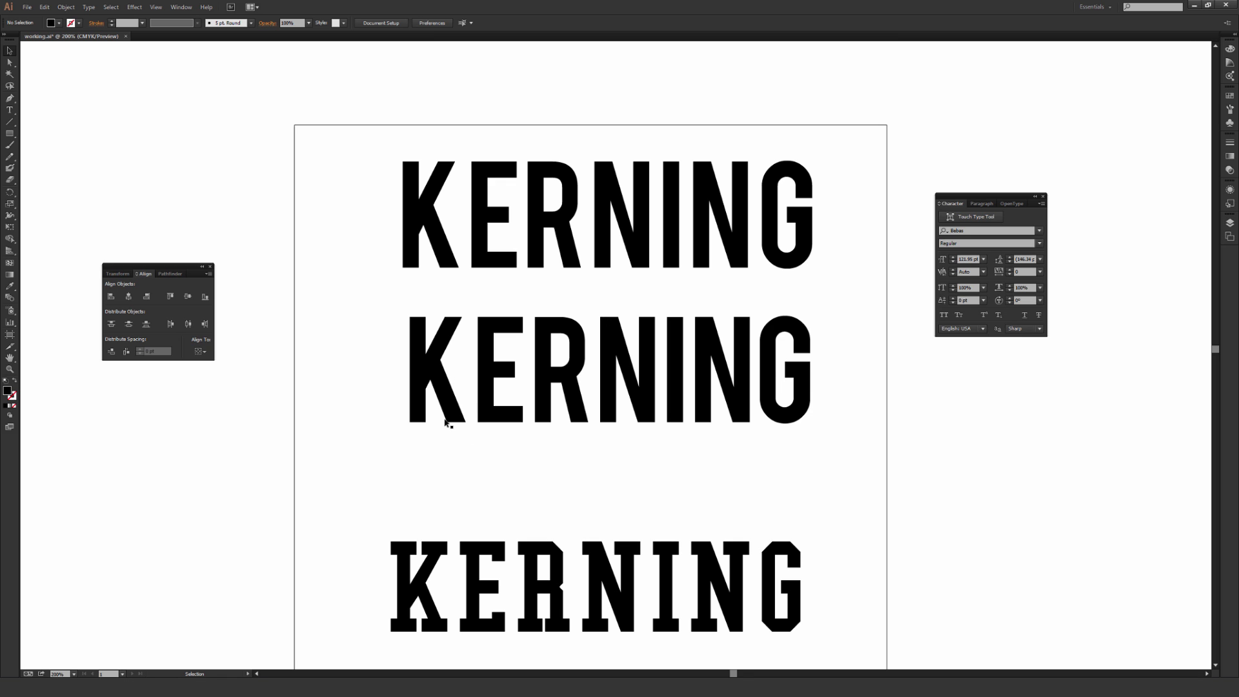
pyautogui.moveTo(396, 440); pyautogui.dragTo(451, 397)
pyautogui.press('Right')
pyautogui.press('Right')
pyautogui.click(417, 439)
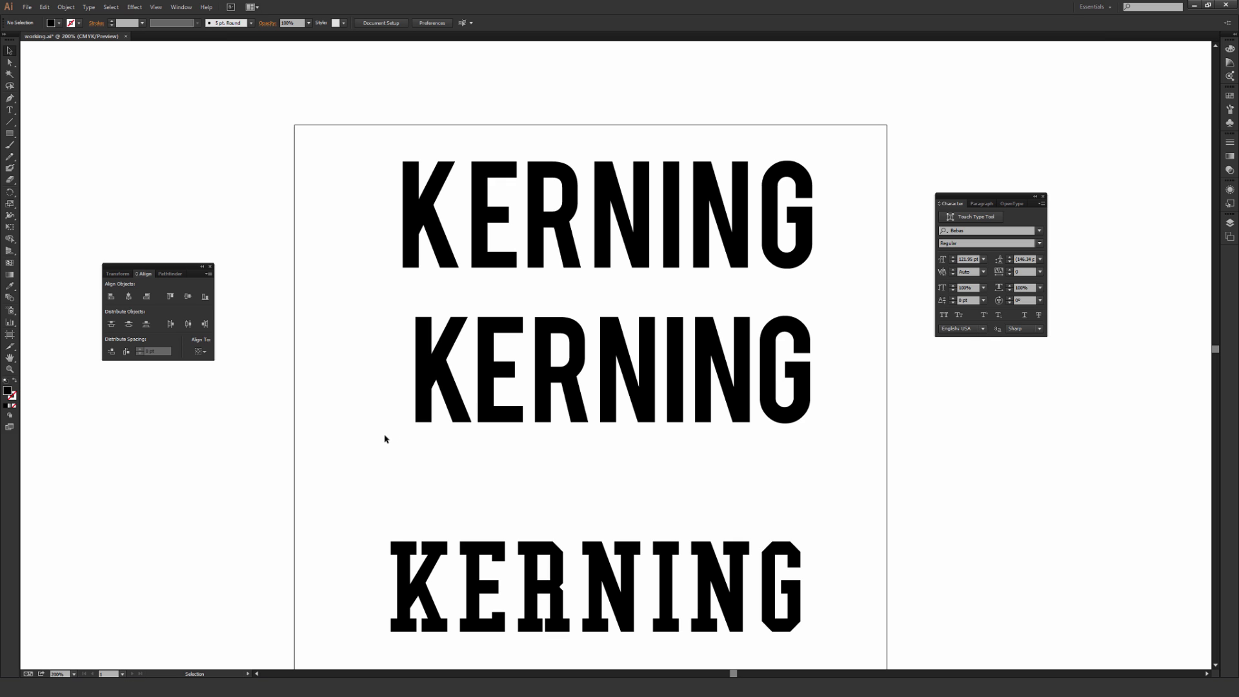
# Zoom in on the top two lines and check the K and G of the second KERNING.
pyautogui.moveTo(381, 452); pyautogui.dragTo(584, 402)
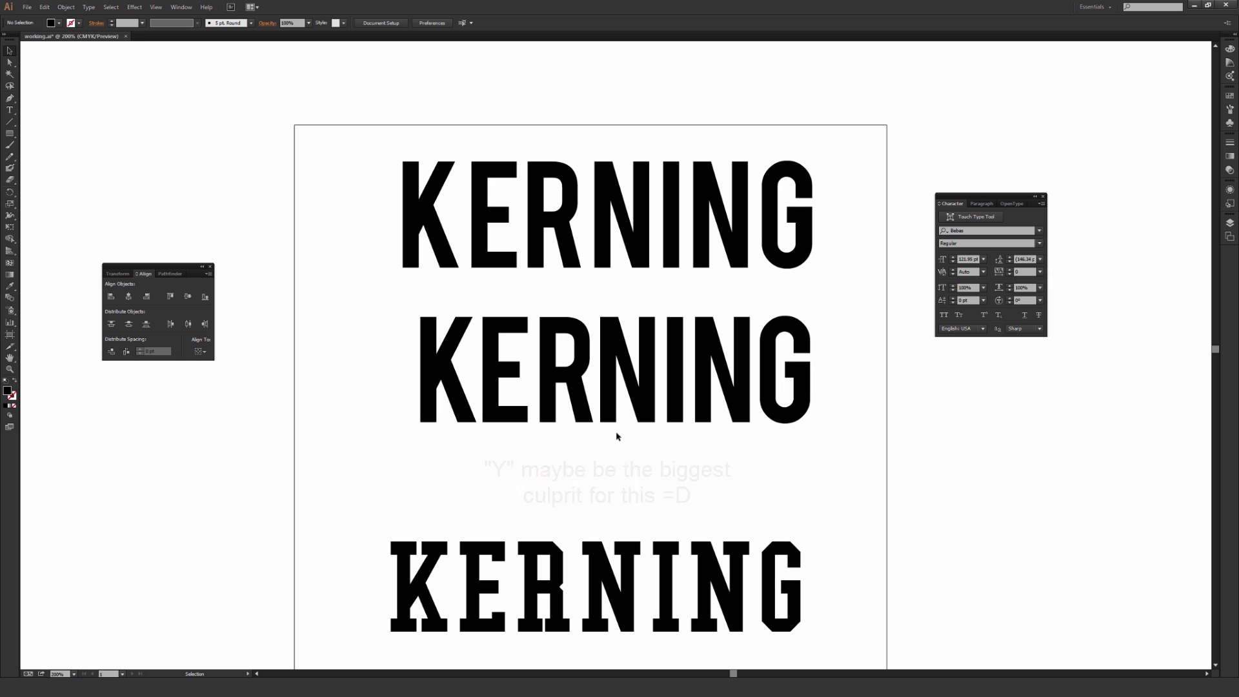
pyautogui.hotkey('ctrl', '+')
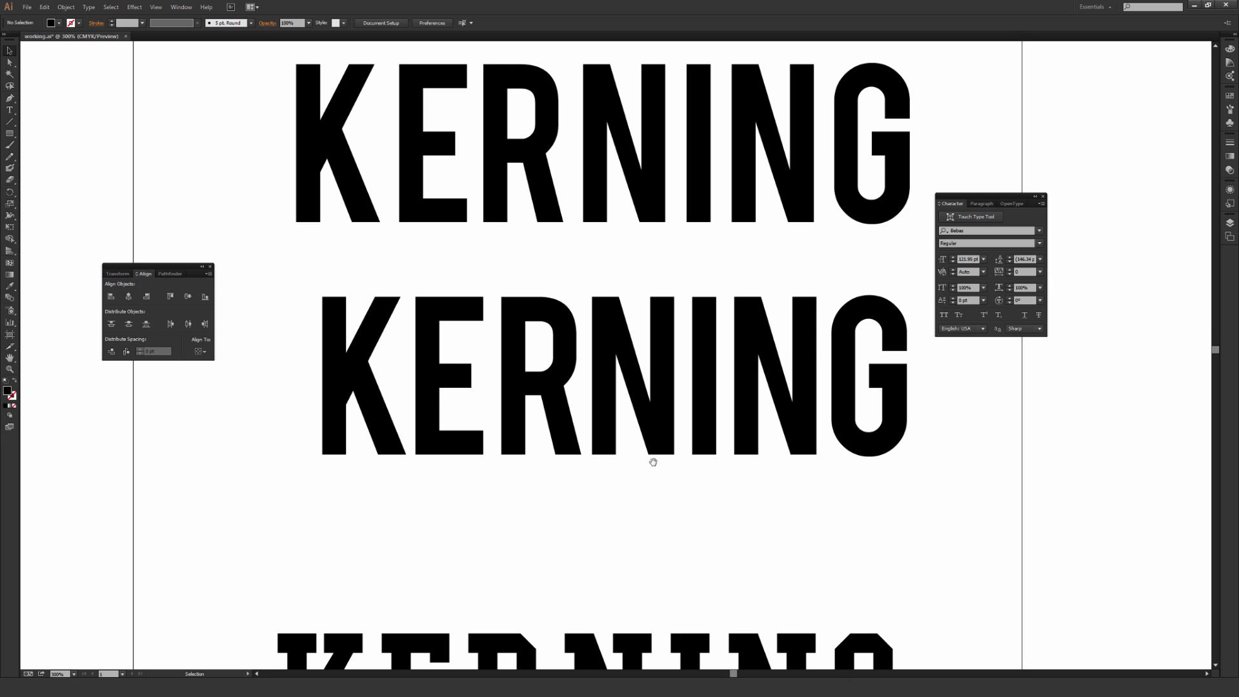
pyautogui.moveTo(653, 462); pyautogui.dragTo(636, 486)
pyautogui.moveTo(362, 462); pyautogui.dragTo(413, 474)
pyautogui.click(574, 559)
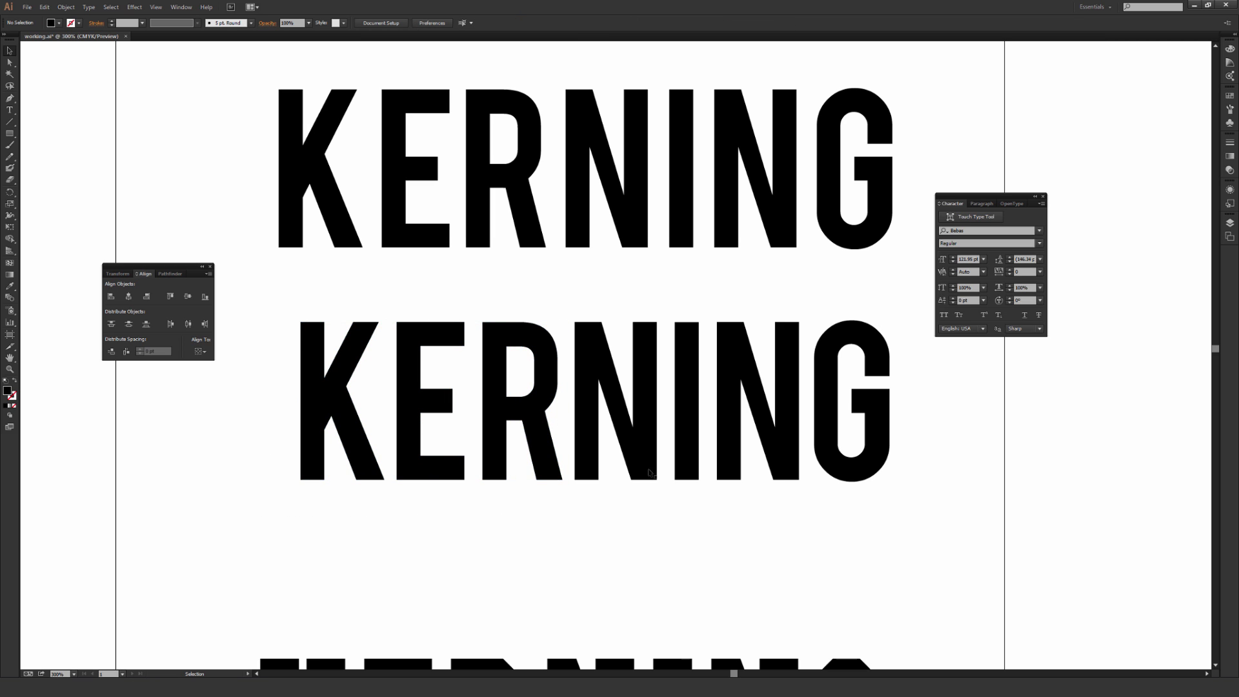
pyautogui.click(862, 475)
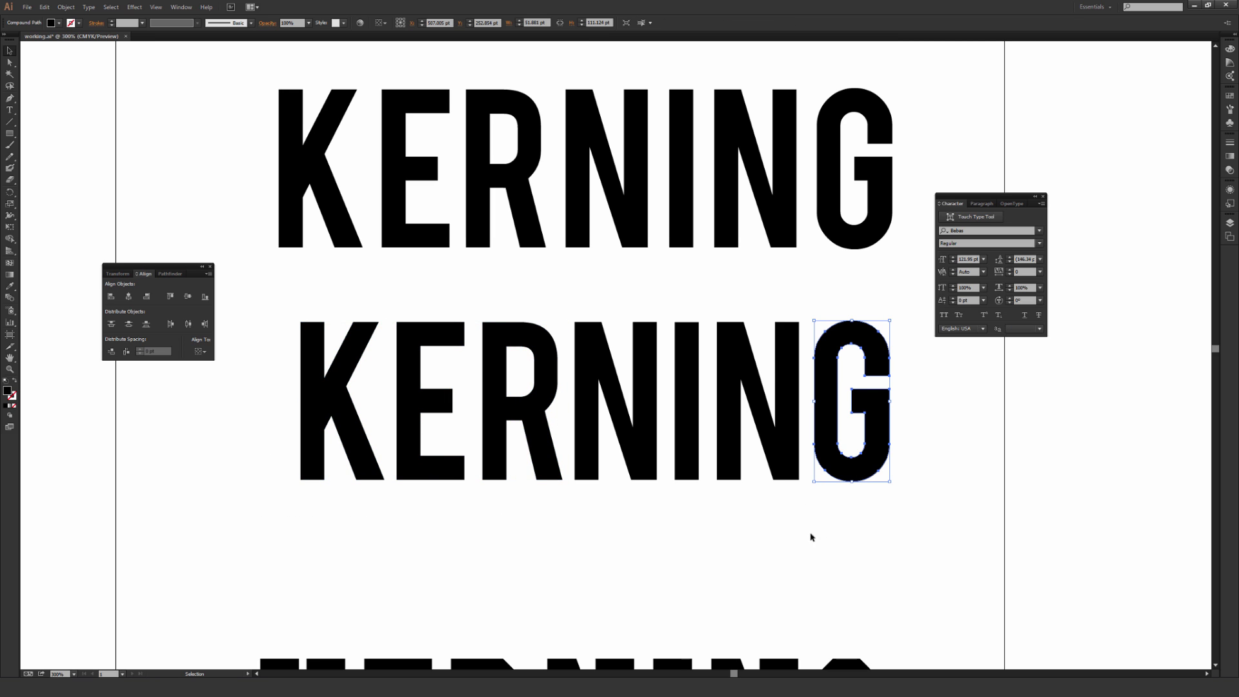
pyautogui.click(745, 548)
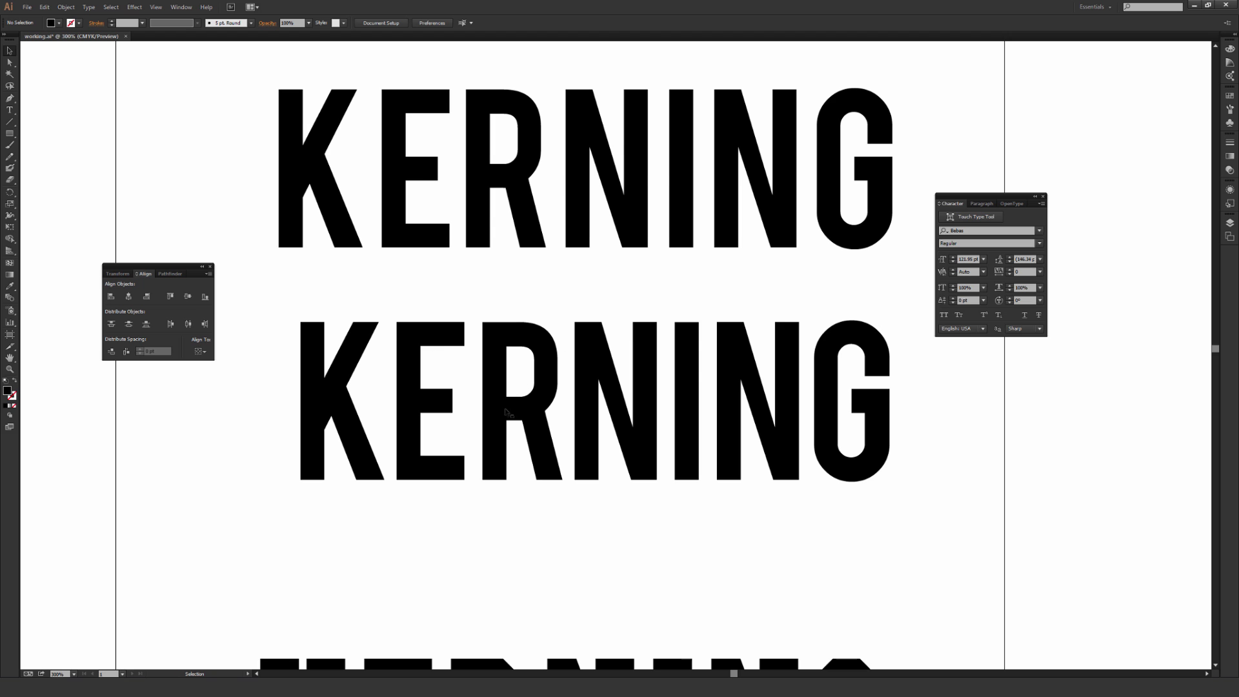
# Zoom out to view all four KERNING lines, then zoom back in on the wordmarks.
pyautogui.hotkey('ctrl', '-')
pyautogui.moveTo(674, 382); pyautogui.dragTo(639, 394)
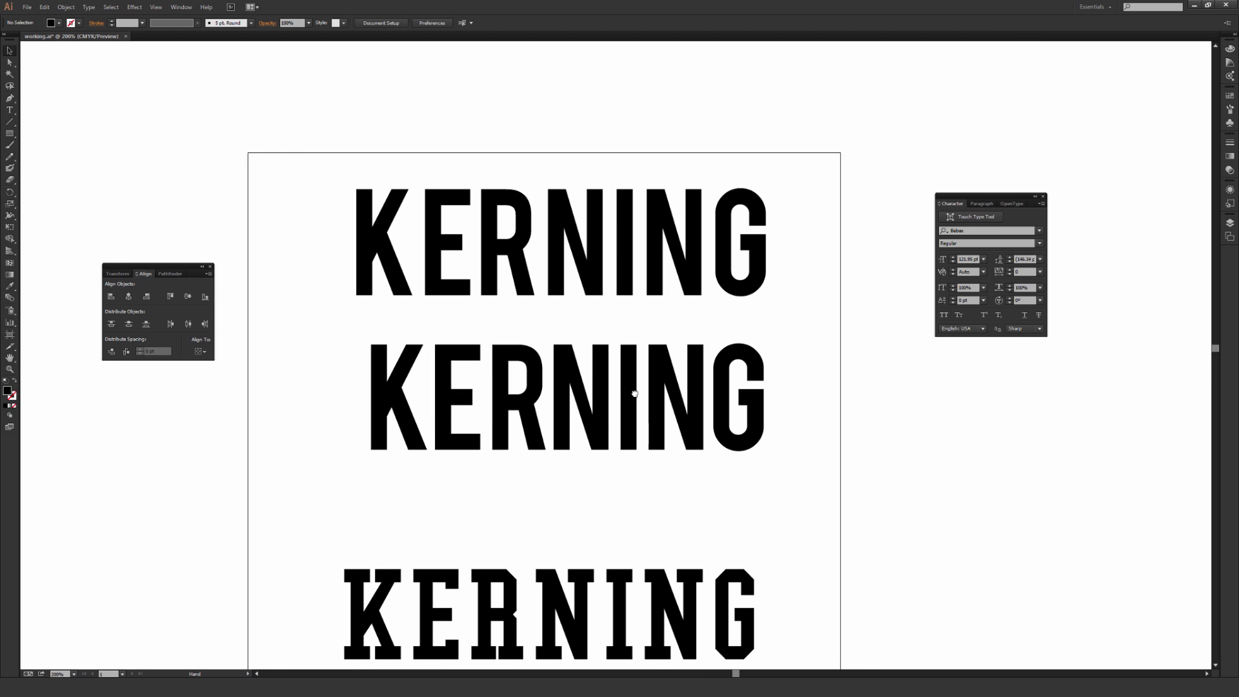
pyautogui.scroll(-1, 642, 394)
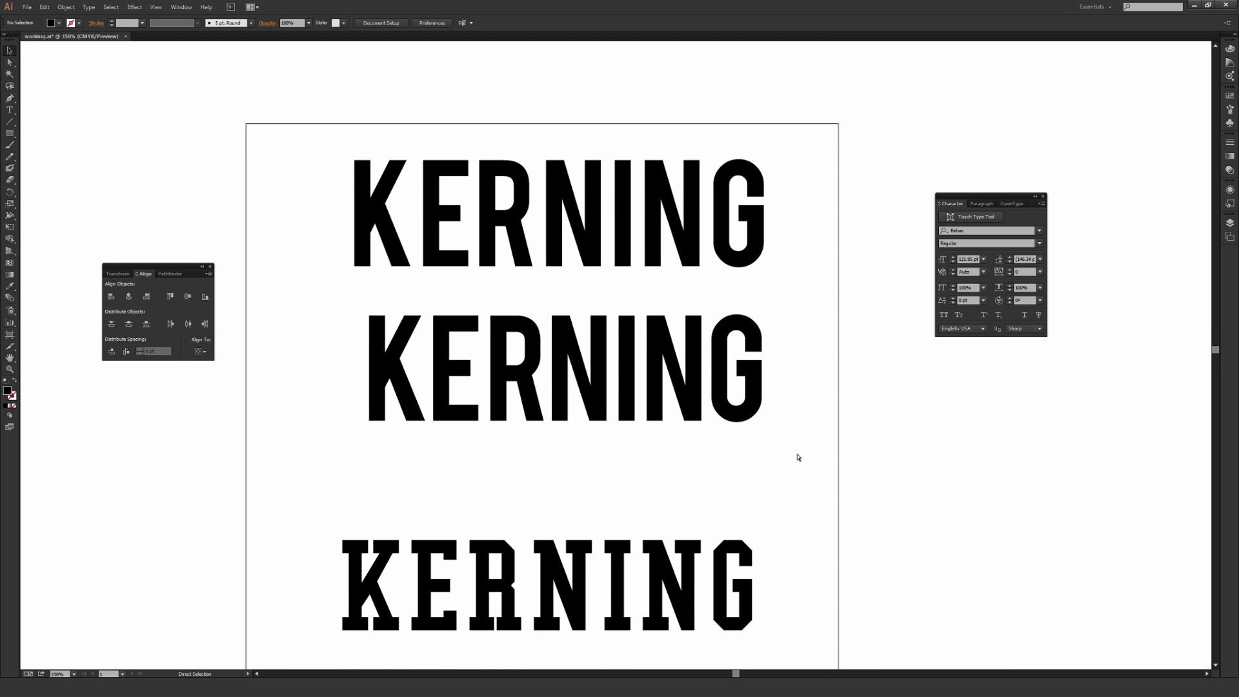
pyautogui.hotkey('ctrl', '-')
pyautogui.hotkey('ctrl', '-')
pyautogui.hotkey('ctrl', '-')
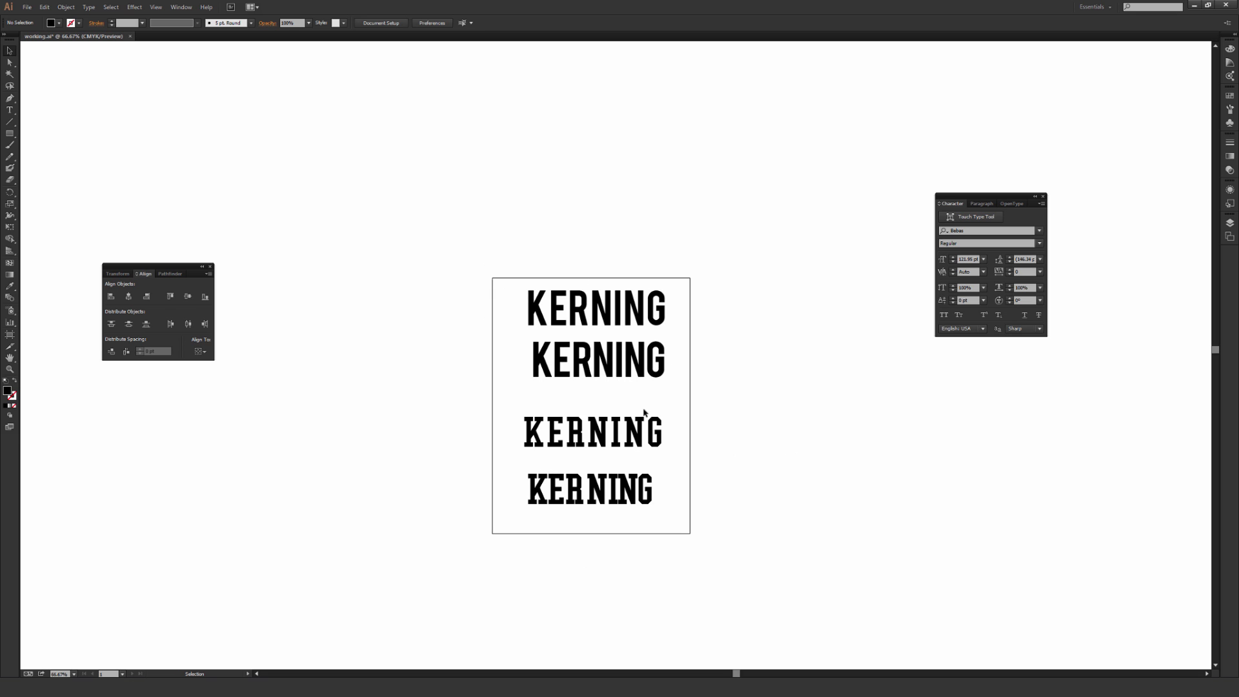
pyautogui.hotkey('ctrl', '+')
pyautogui.hotkey('ctrl', '+')
pyautogui.hotkey('ctrl', '+')
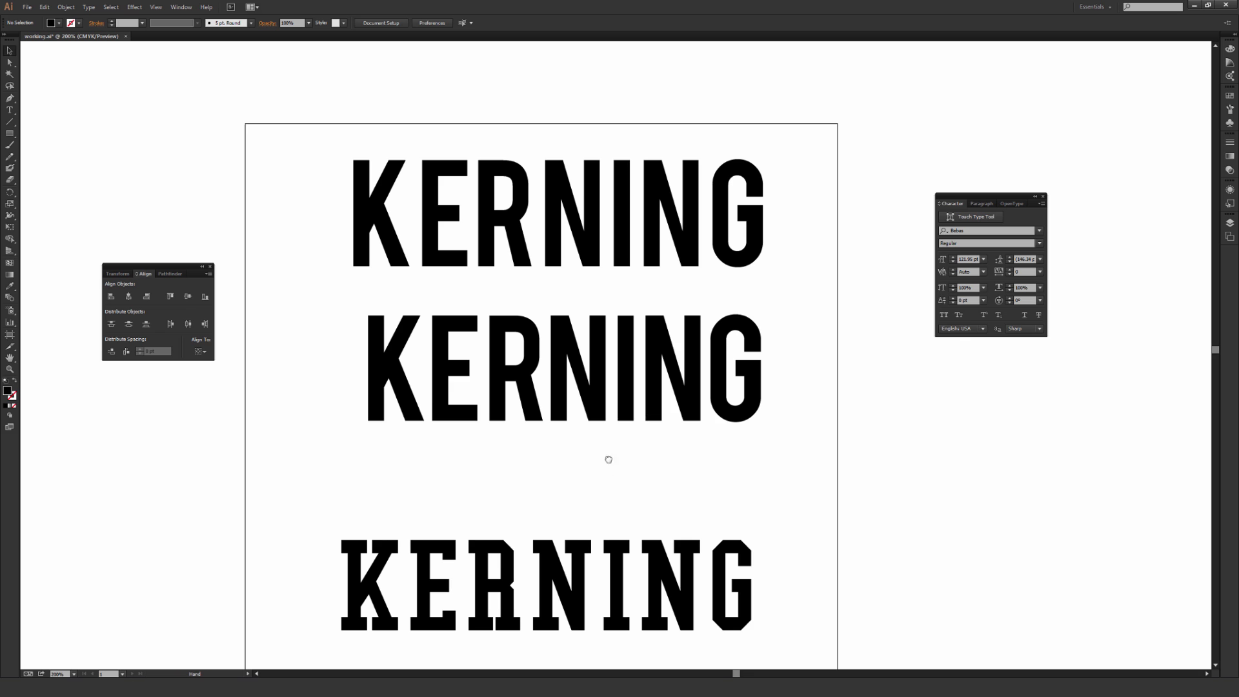
pyautogui.scroll(1, 608, 457)
# Select the second KERNING line and its K to compare the spacing, then pan back.
pyautogui.moveTo(339, 478); pyautogui.dragTo(418, 421)
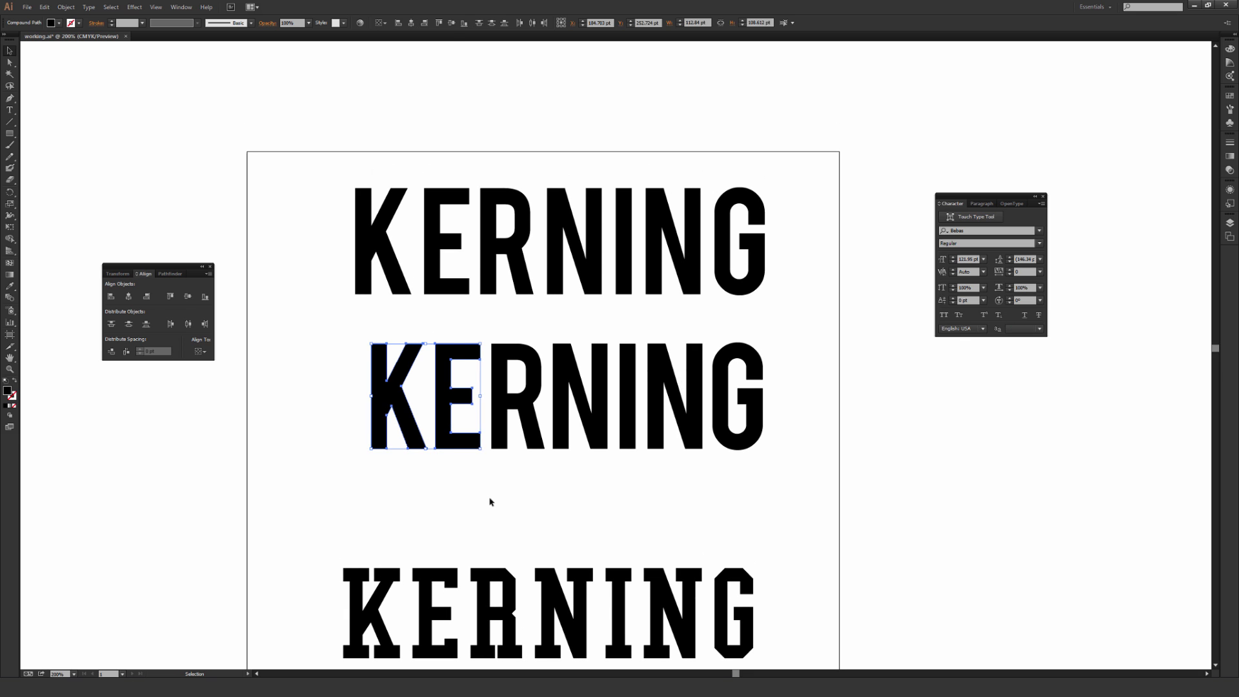
pyautogui.click(478, 504)
pyautogui.moveTo(342, 482); pyautogui.dragTo(466, 400)
pyautogui.click(324, 483)
pyautogui.moveTo(347, 465); pyautogui.dragTo(481, 342)
pyautogui.click(451, 493)
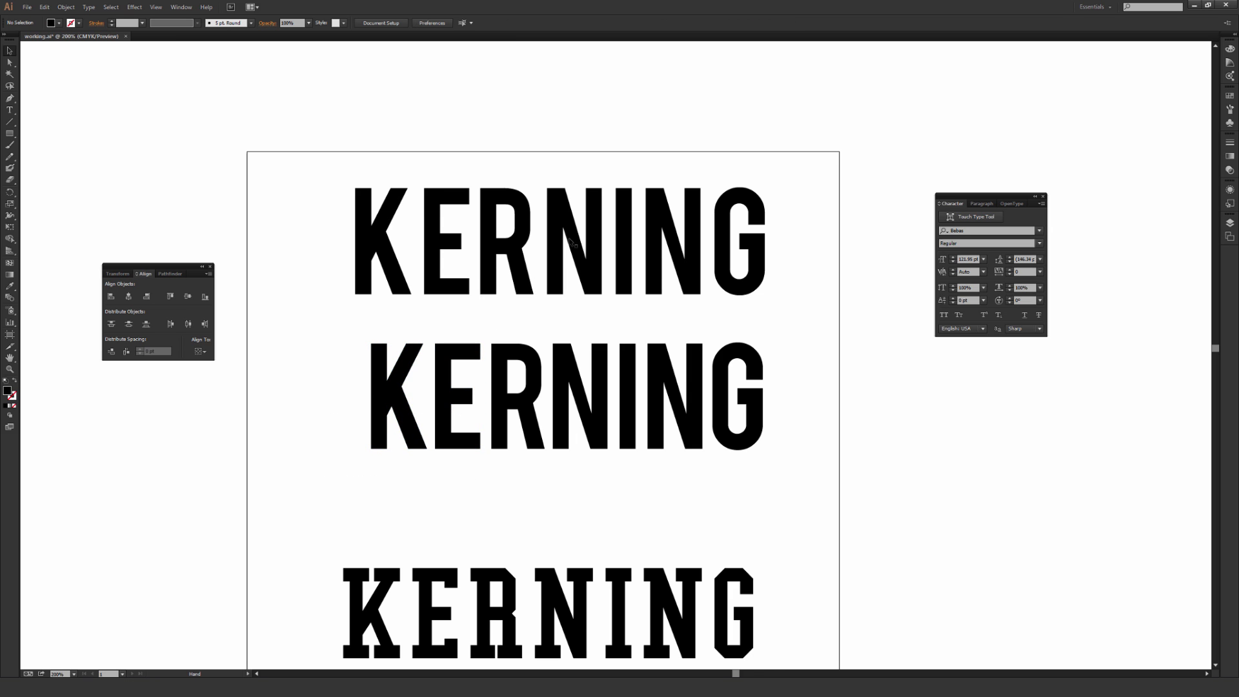
pyautogui.scroll(2, 568, 310)
pyautogui.hscroll(-1, 568, 310)
# Edit the top KERNING text and try a wider tracking preset on the K.
pyautogui.hotkey('ctrl', '+')
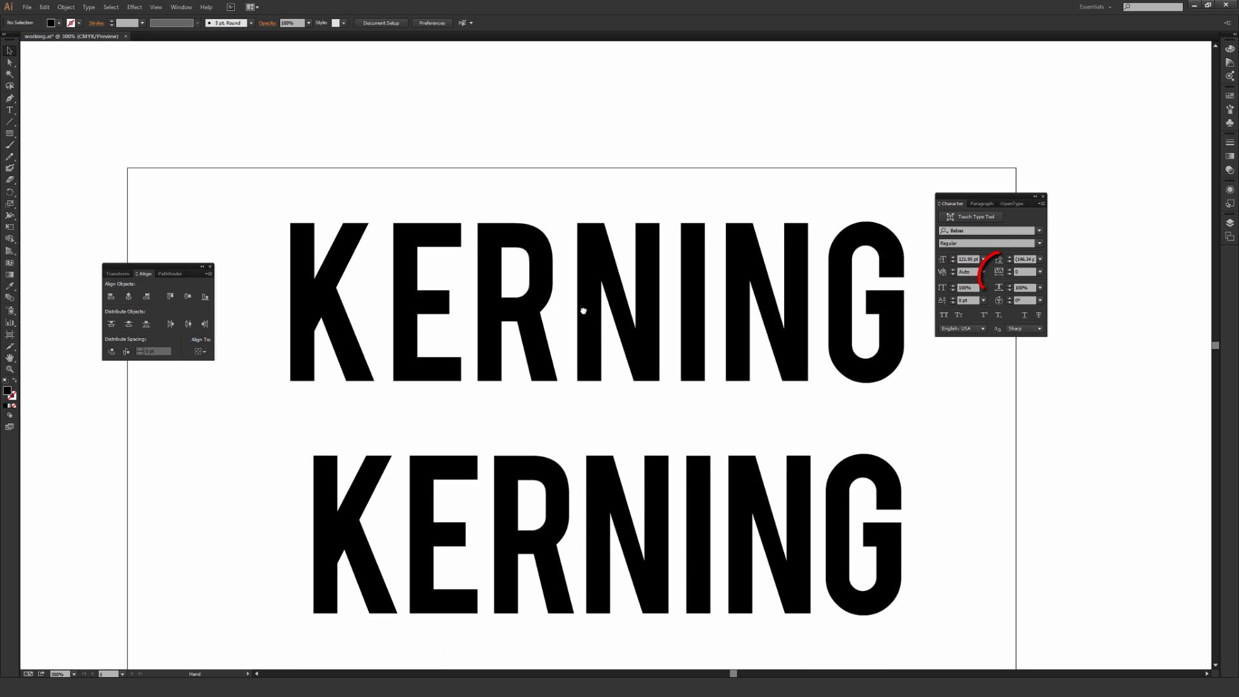
pyautogui.scroll(1, 981, 268)
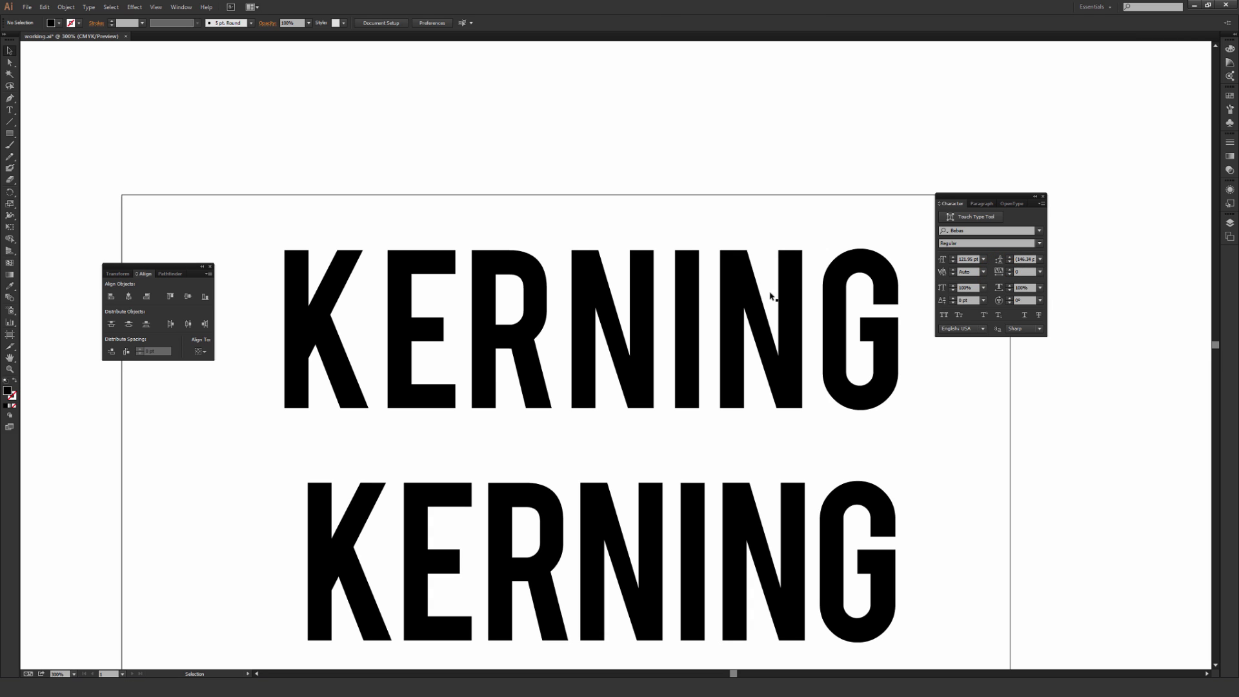
pyautogui.click(832, 282)
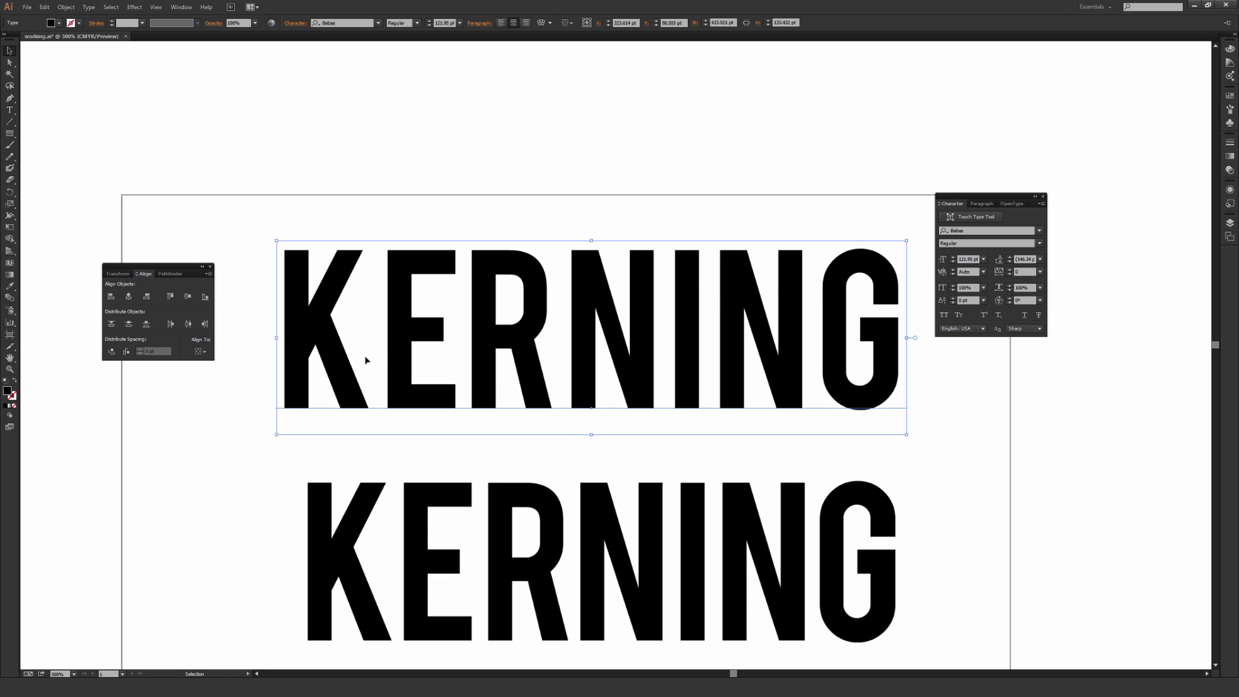
pyautogui.press('t')
pyautogui.moveTo(381, 362); pyautogui.dragTo(280, 364)
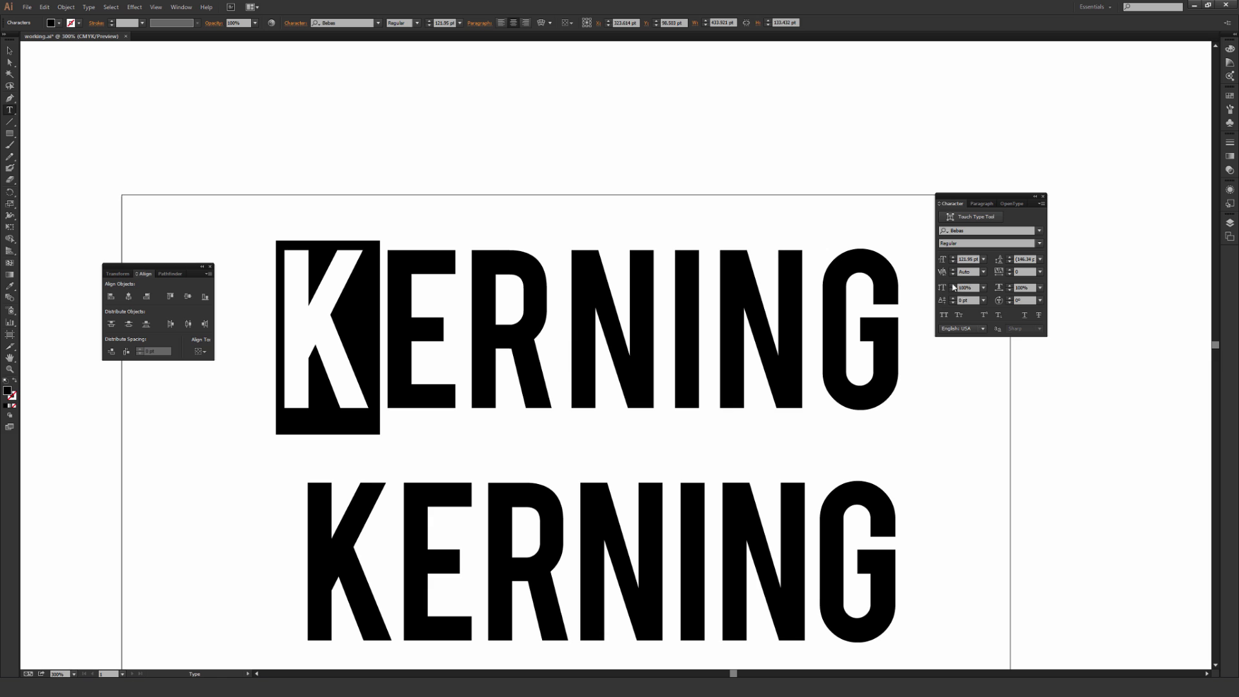
pyautogui.click(1040, 272)
pyautogui.press('Escape')
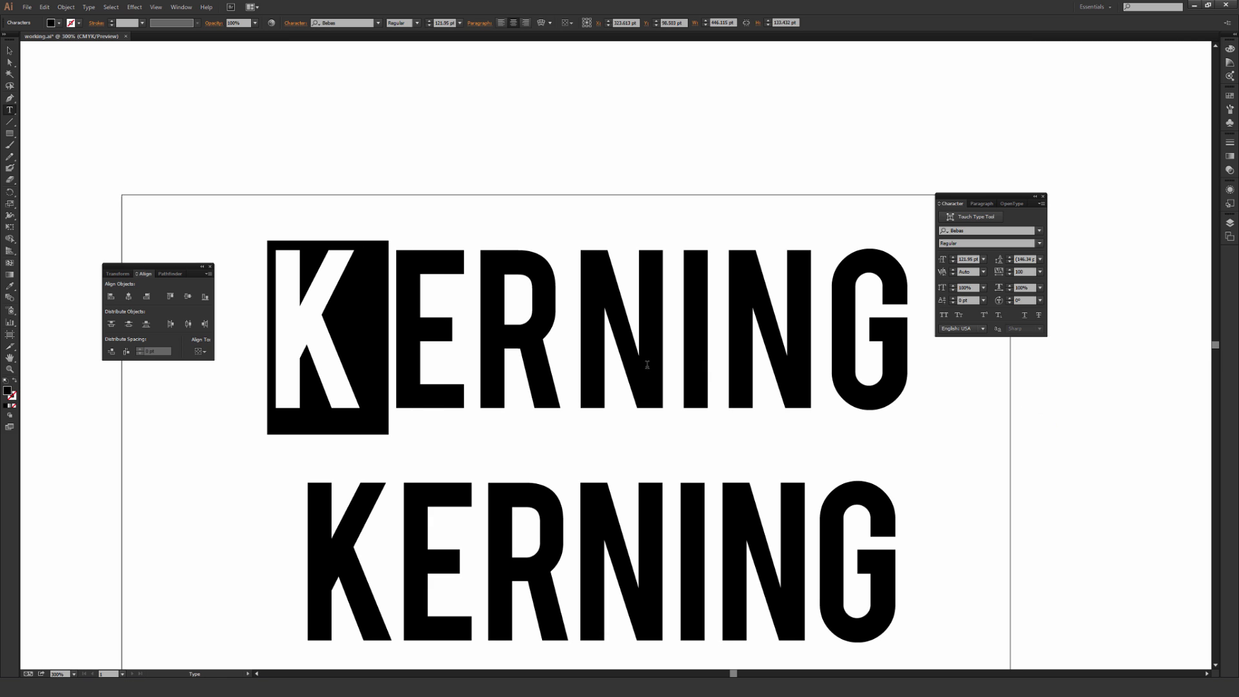
pyautogui.click(644, 363)
# Reset the K's tracking back to 0.
pyautogui.moveTo(340, 354); pyautogui.dragTo(316, 346)
pyautogui.click(1040, 272)
pyautogui.click(1049, 278)
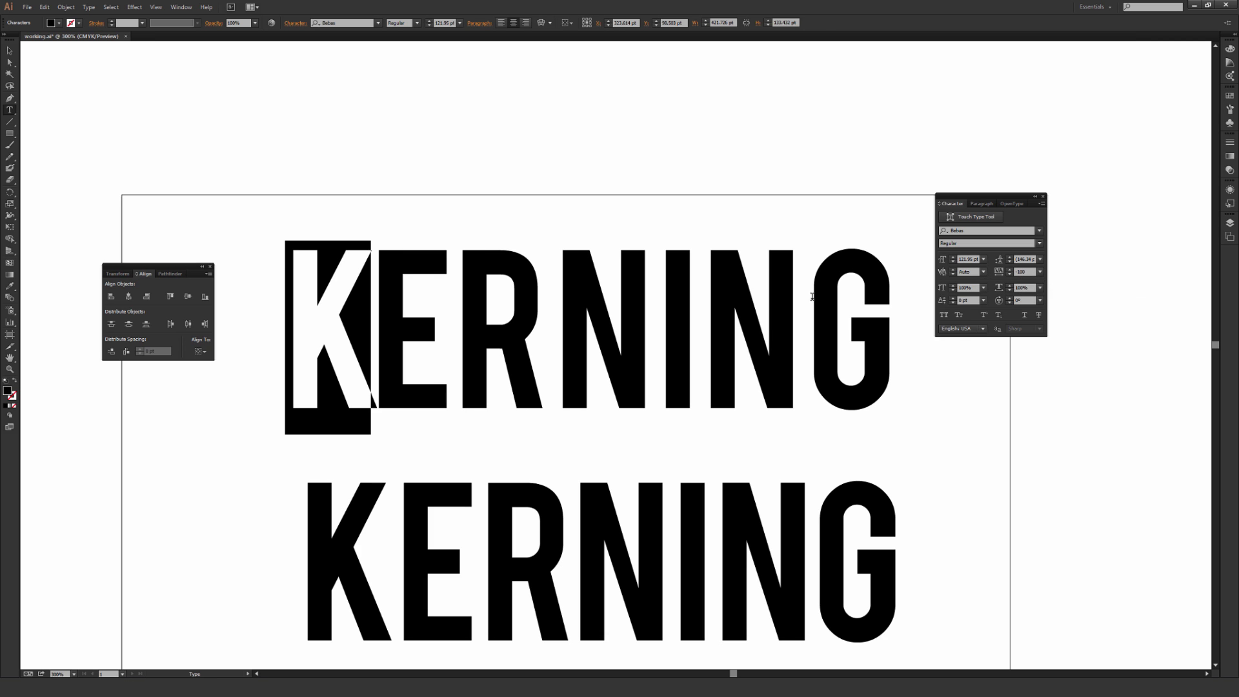
pyautogui.click(657, 316)
# Raise the kerning after the K slightly in the Character panel.
pyautogui.press('Home')
pyautogui.hotkey('shift', 'Right')
pyautogui.click(1011, 269)
pyautogui.click(1012, 270)
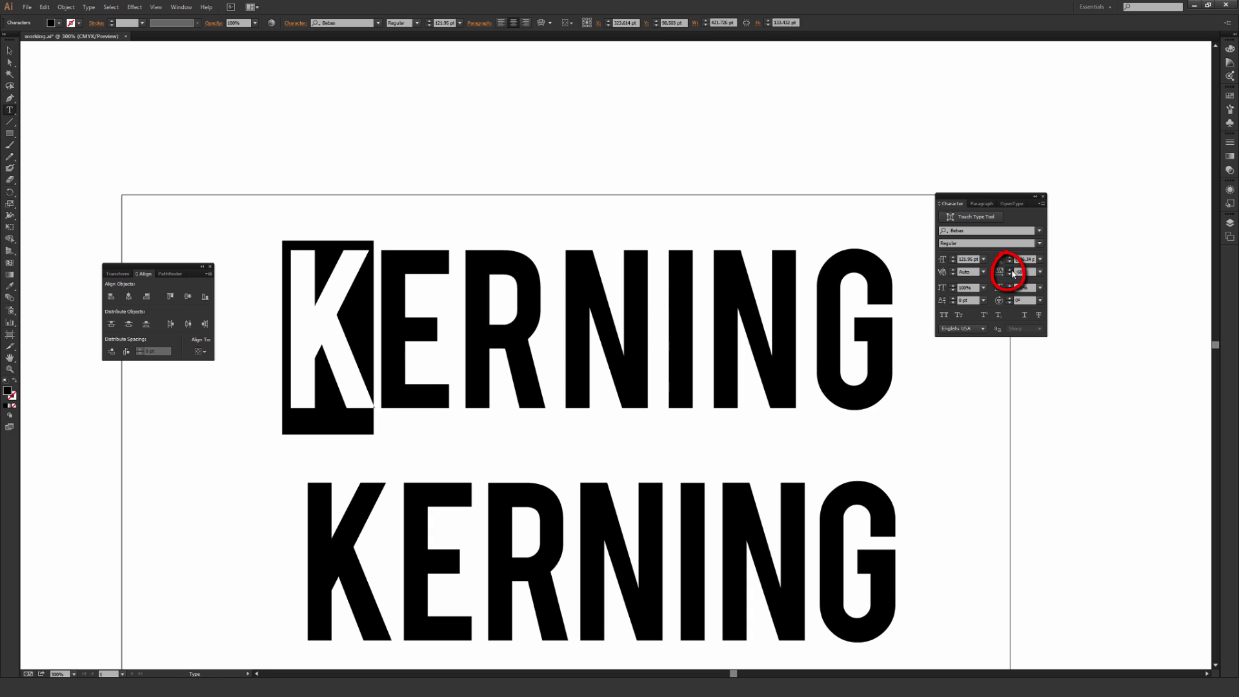
pyautogui.click(692, 332)
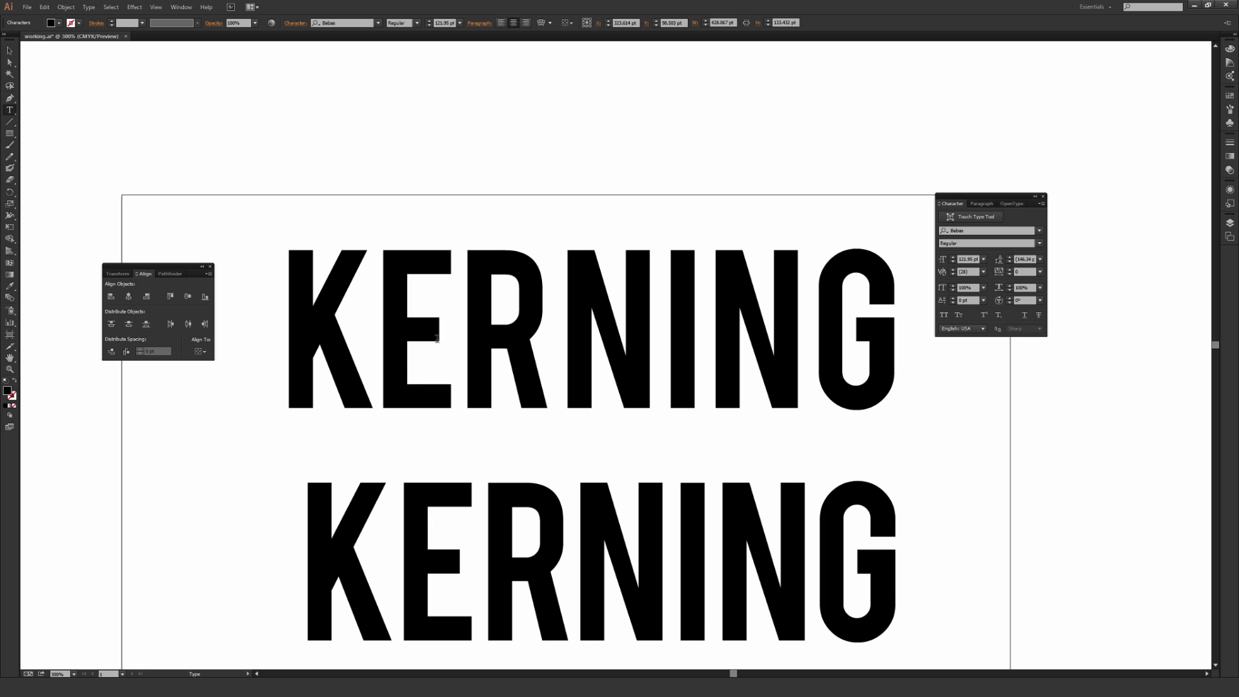
pyautogui.moveTo(460, 343); pyautogui.dragTo(397, 343)
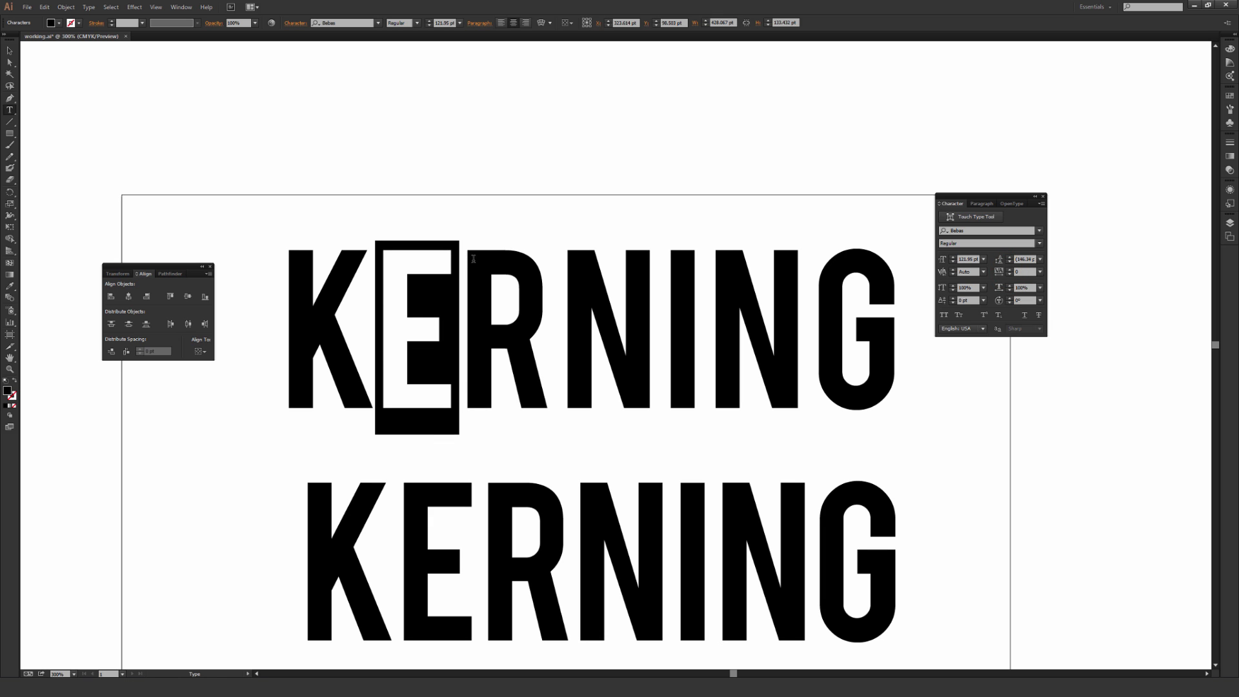
# Set the E of the top KERNING to tracking -25.
pyautogui.moveTo(838, 303); pyautogui.dragTo(878, 308)
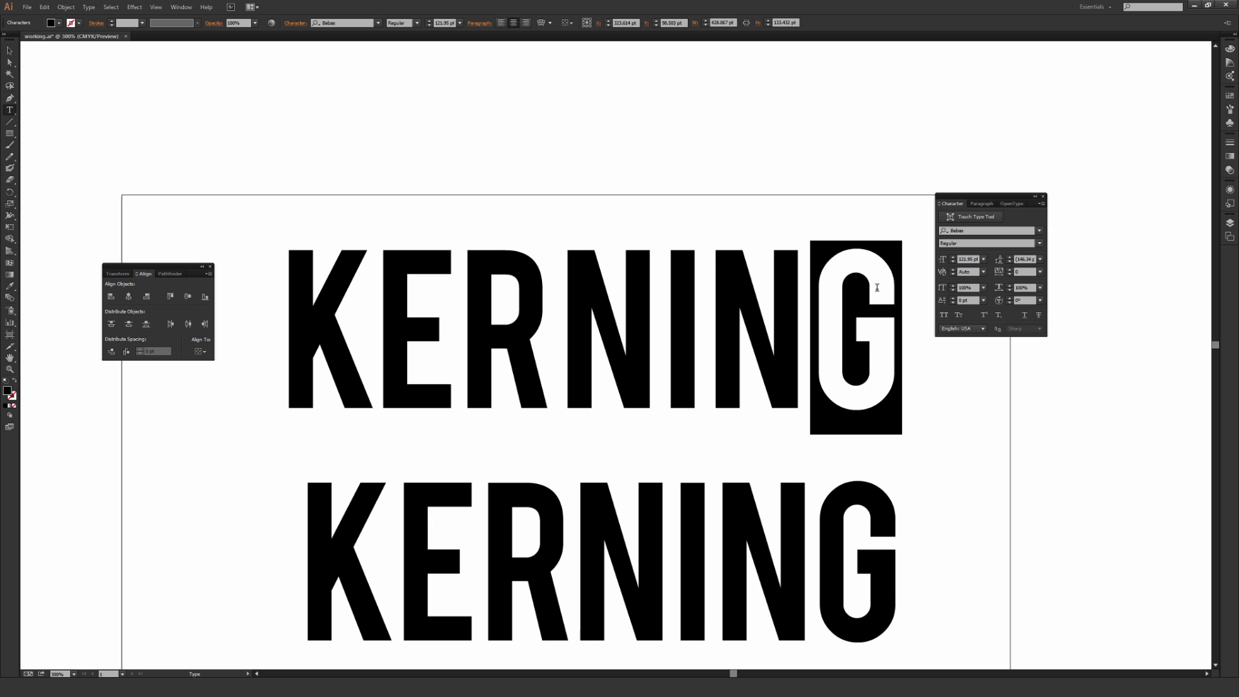
pyautogui.click(667, 305)
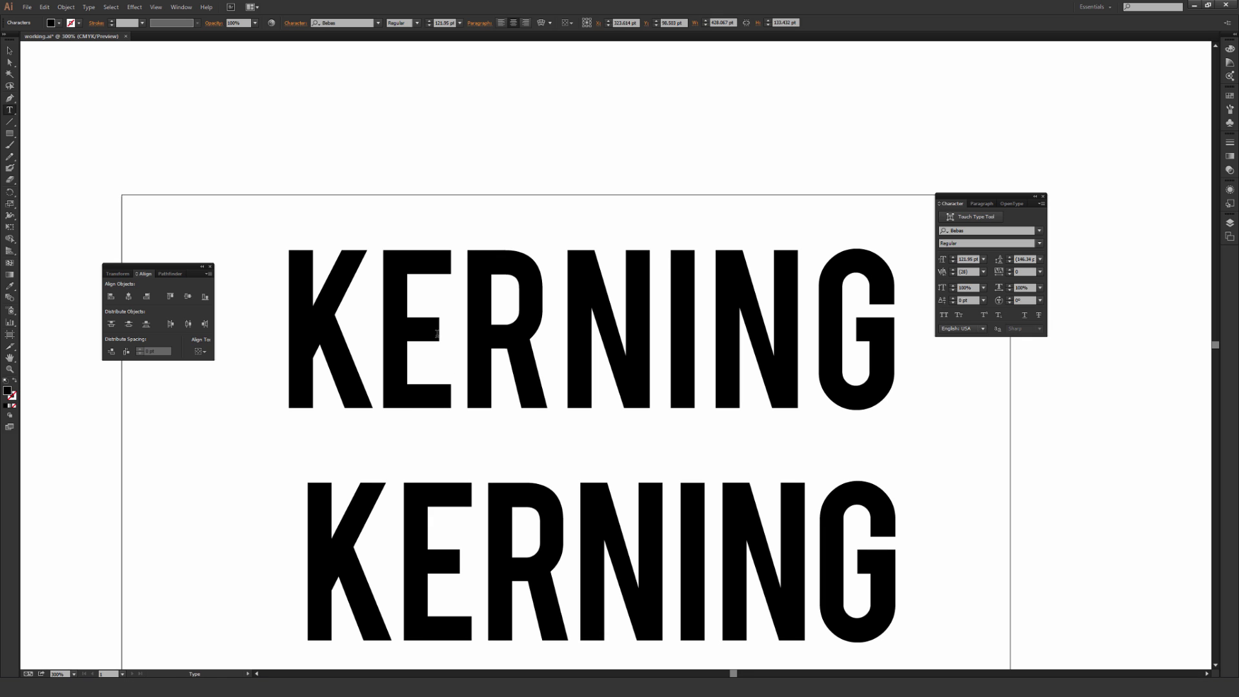
pyautogui.moveTo(436, 333); pyautogui.dragTo(377, 334)
pyautogui.click(1039, 272)
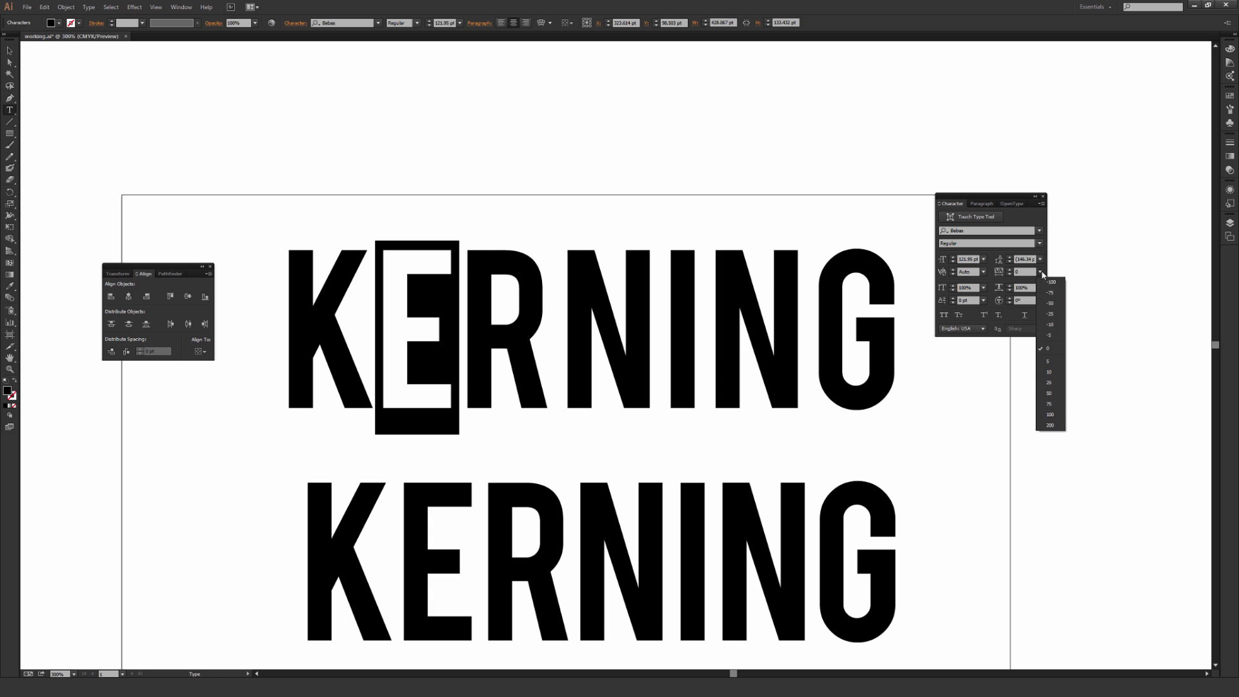
pyautogui.click(1050, 314)
# Try a tighter tracking preset on the R and check the spacing.
pyautogui.click(656, 340)
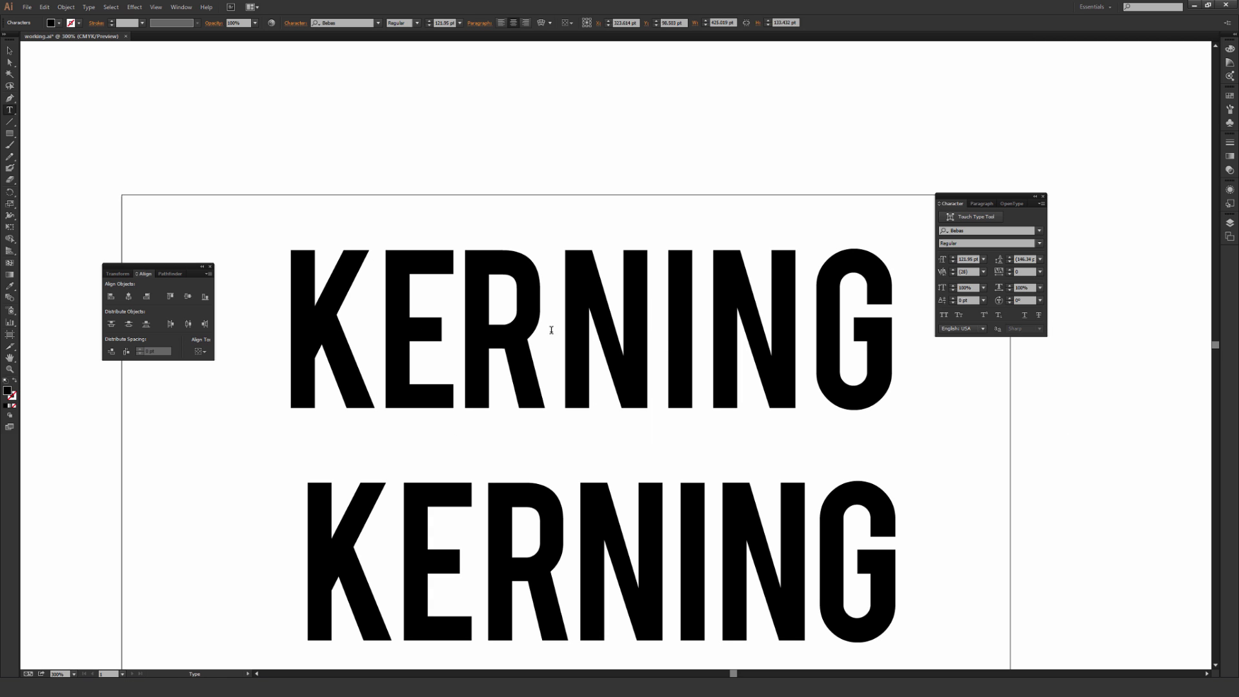
pyautogui.moveTo(551, 329); pyautogui.dragTo(493, 325)
pyautogui.click(1039, 271)
pyautogui.click(1050, 309)
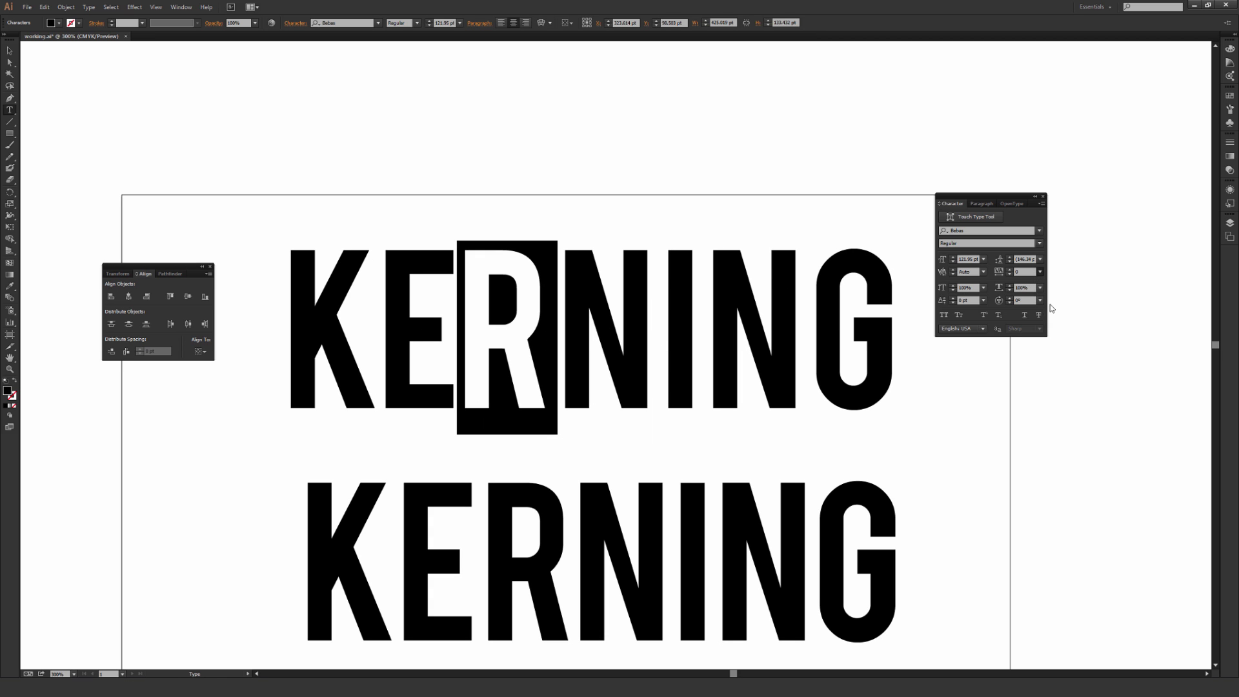
pyautogui.click(540, 314)
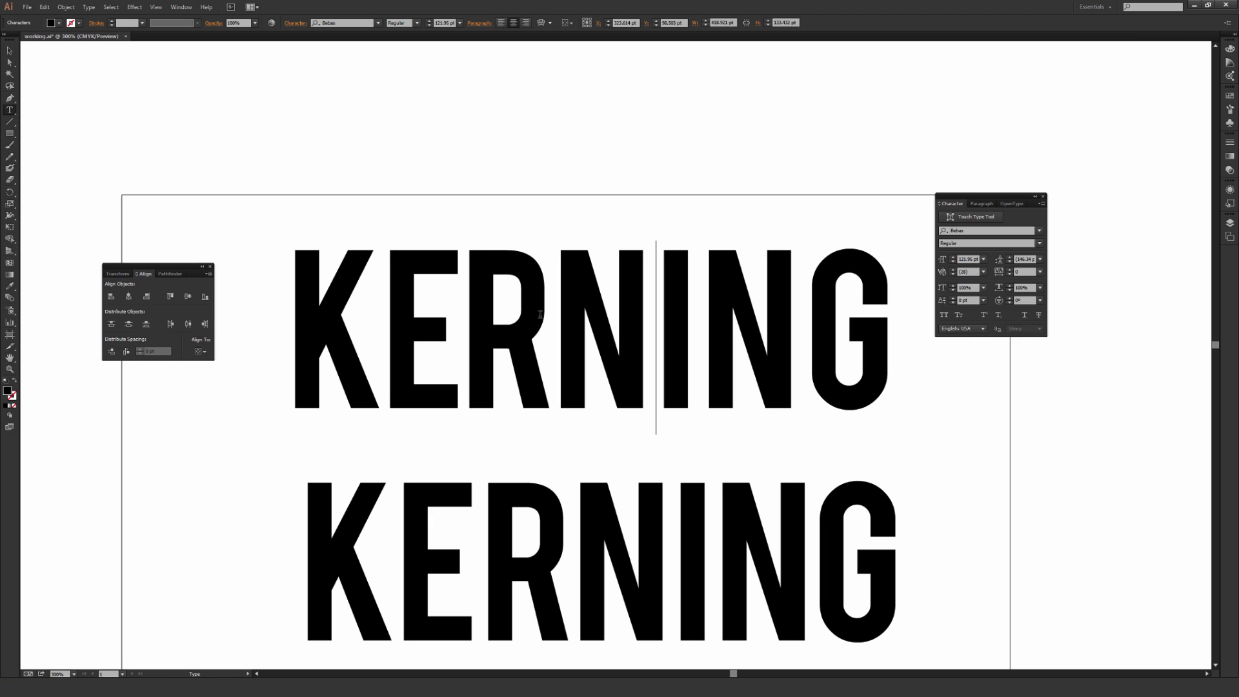
# Enter tracking -55 for the R in the Character panel, then re-edit the field to 0.
pyautogui.moveTo(540, 314); pyautogui.dragTo(495, 317)
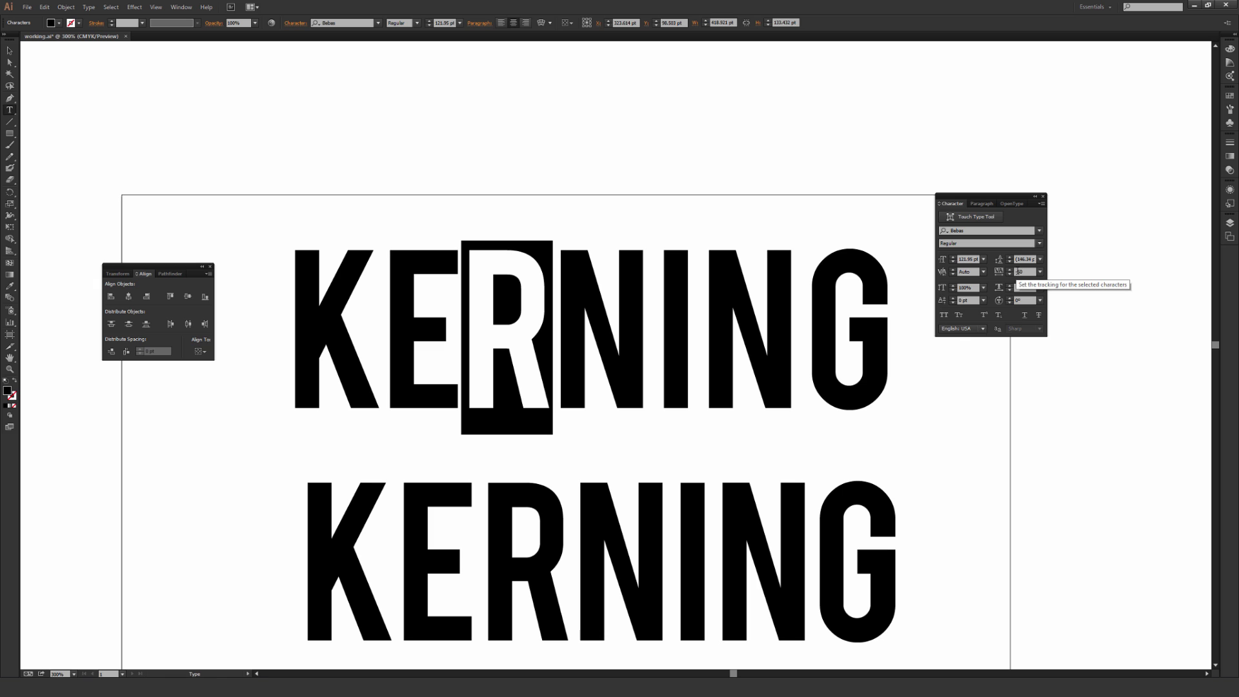
pyautogui.moveTo(1017, 271); pyautogui.dragTo(1027, 271)
pyautogui.write('-55')
pyautogui.press('Return')
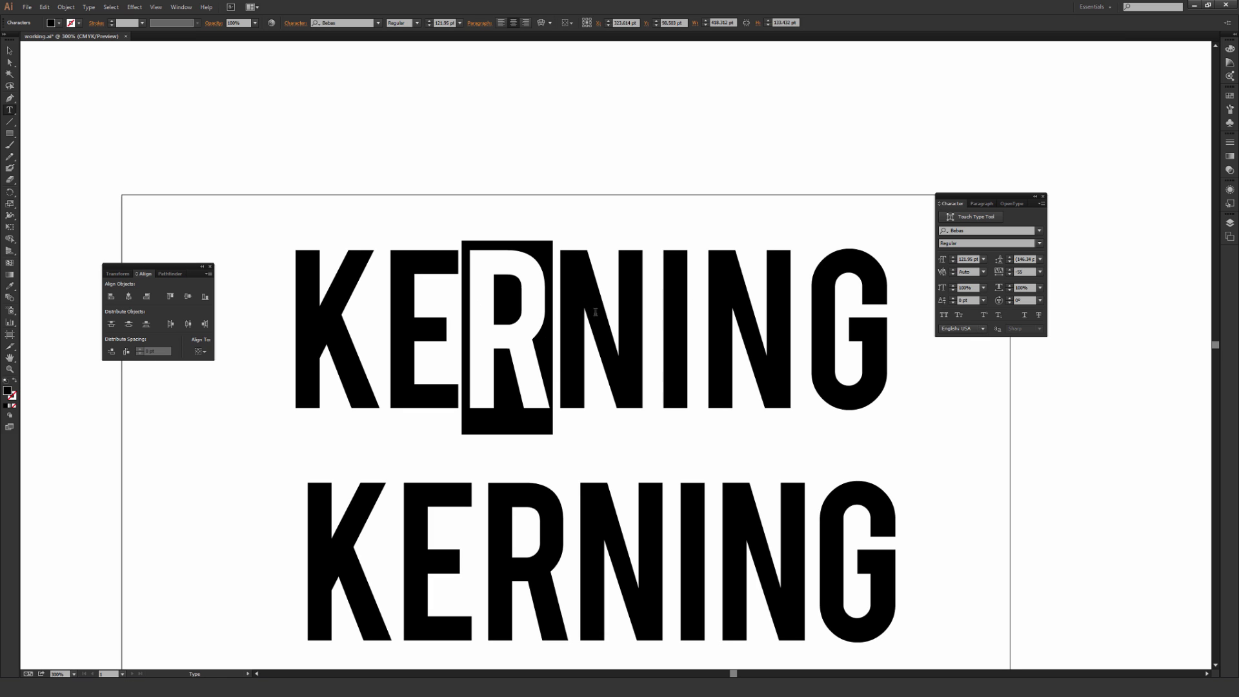
pyautogui.moveTo(1016, 272); pyautogui.dragTo(1032, 271)
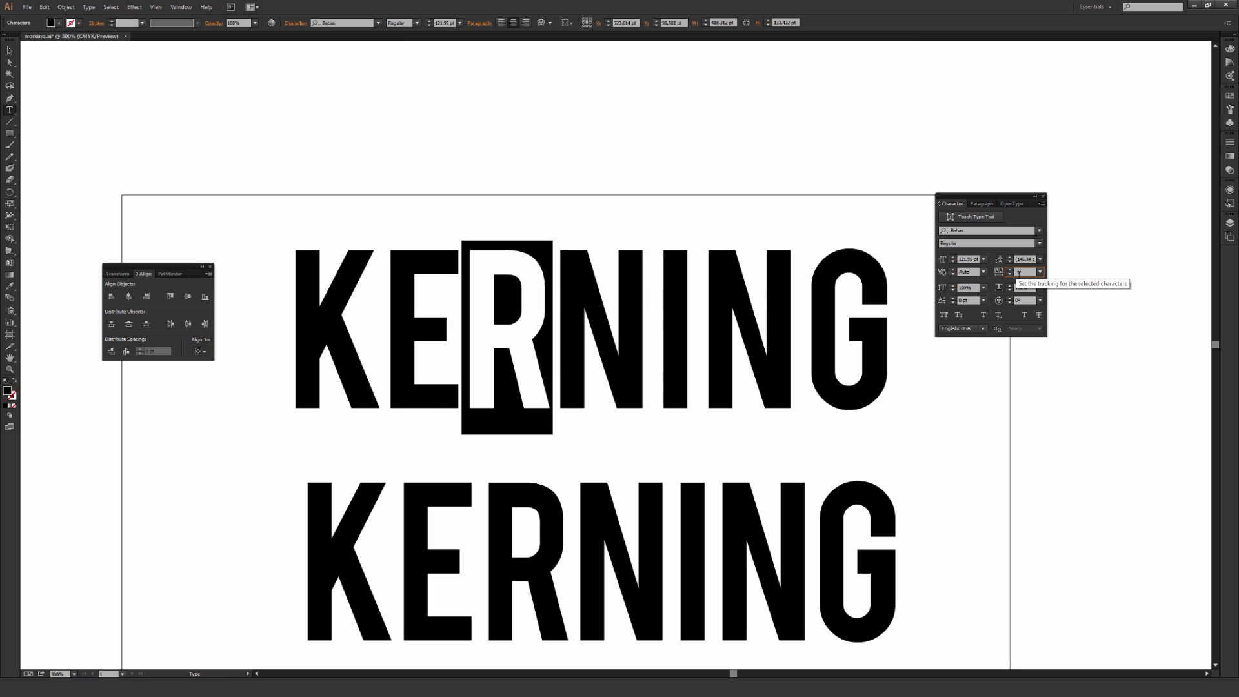
pyautogui.write('0')
pyautogui.press('Return')
pyautogui.click(700, 325)
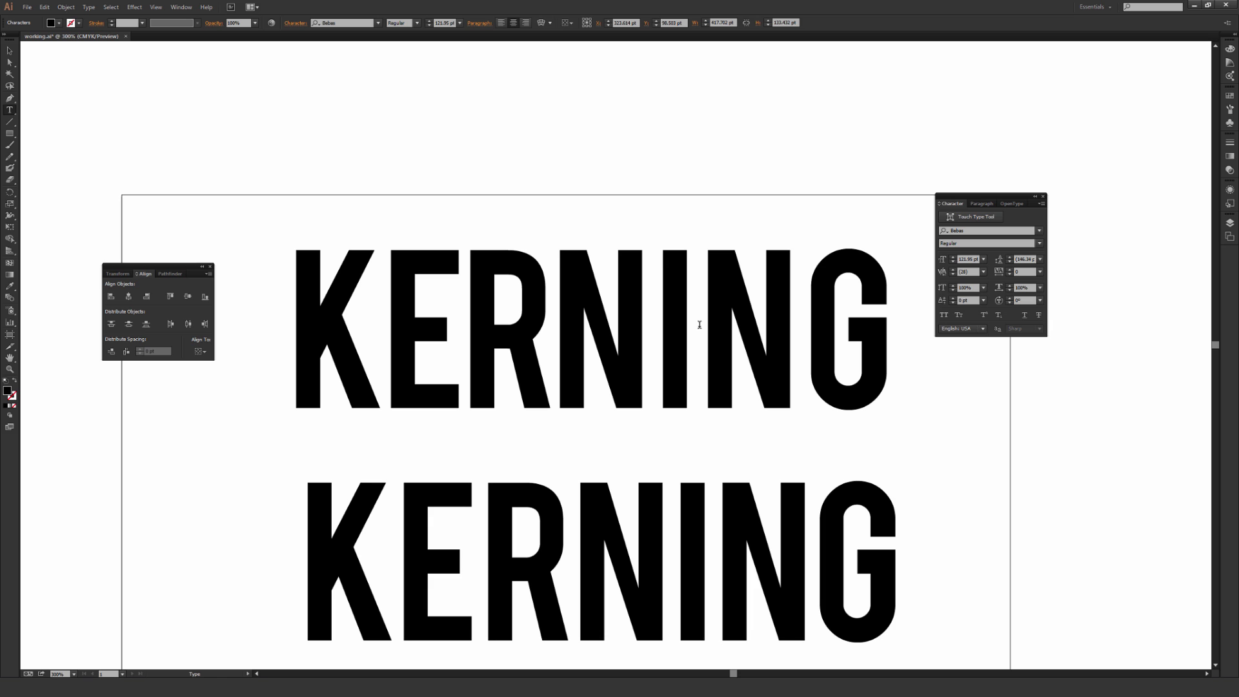
# Set the first N of the top KERNING to tracking -25.
pyautogui.click(655, 324)
pyautogui.hotkey('shift', 'Left')
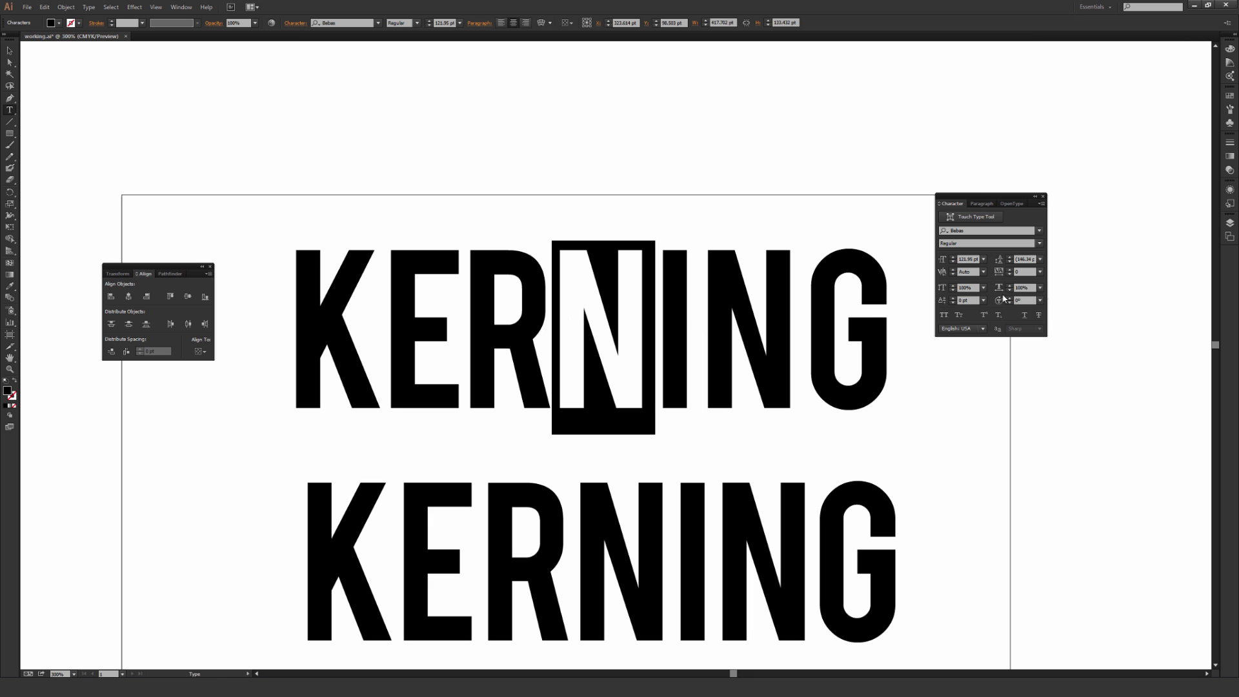
pyautogui.click(1041, 272)
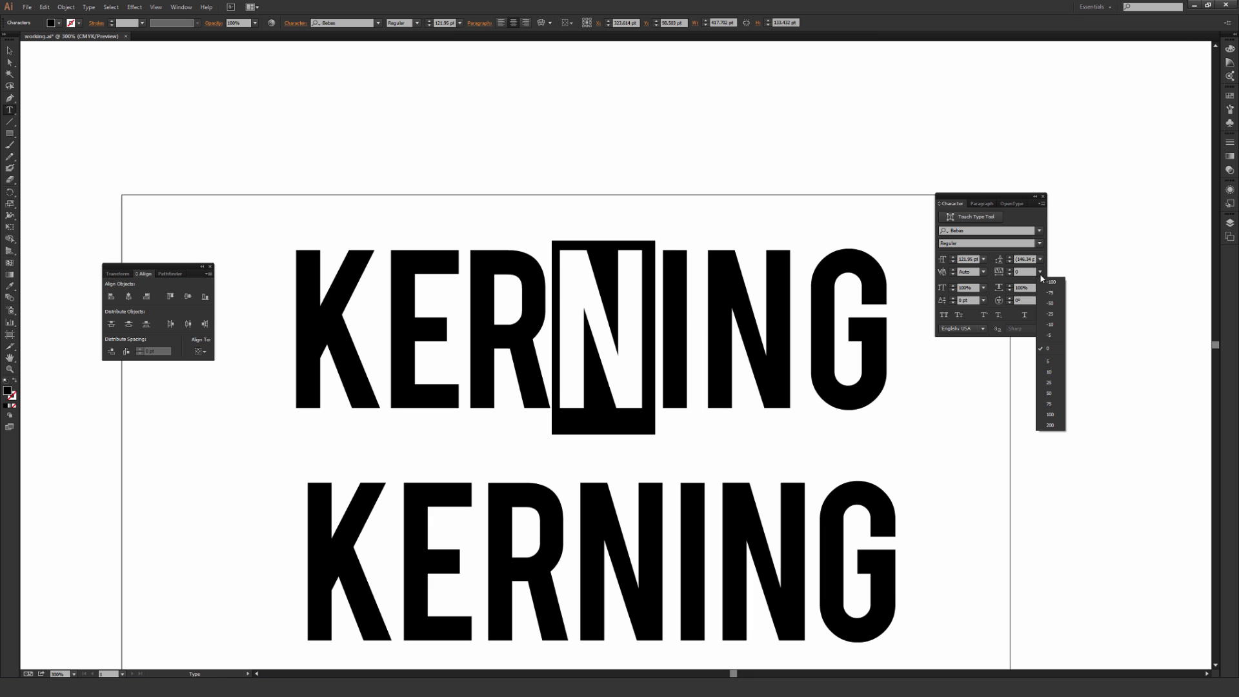
pyautogui.click(1059, 329)
pyautogui.click(774, 336)
pyautogui.click(655, 329)
pyautogui.hotkey('shift', 'Left')
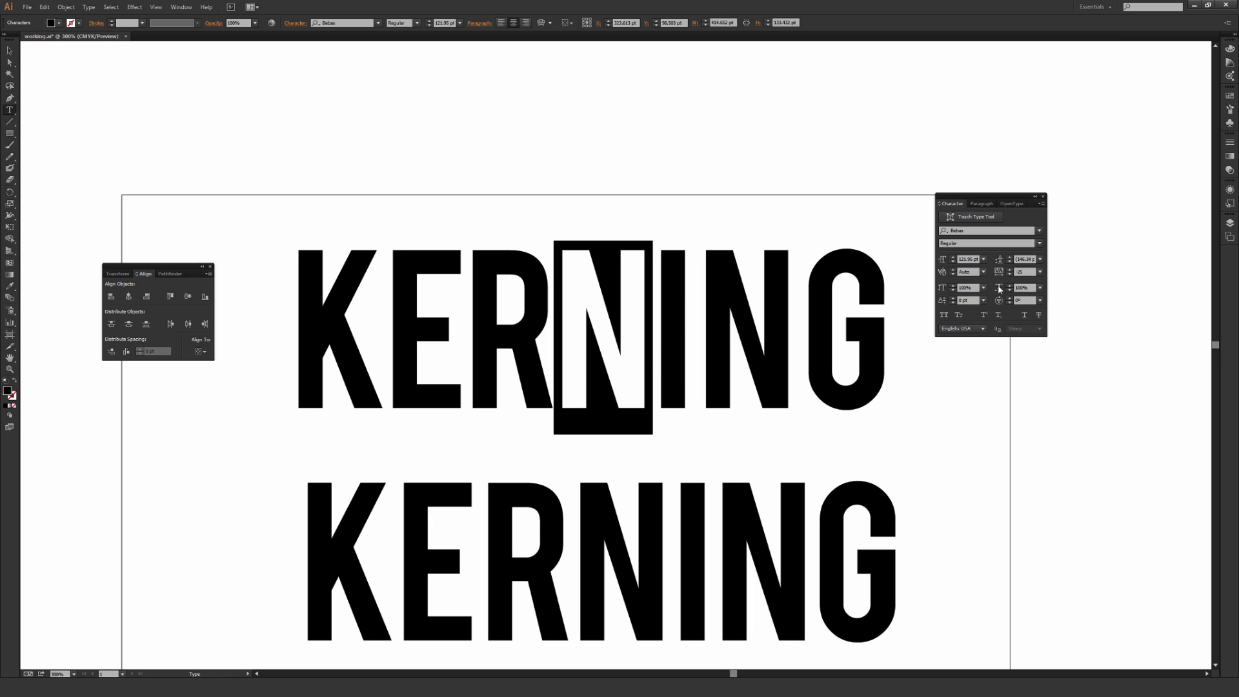
pyautogui.click(1023, 271)
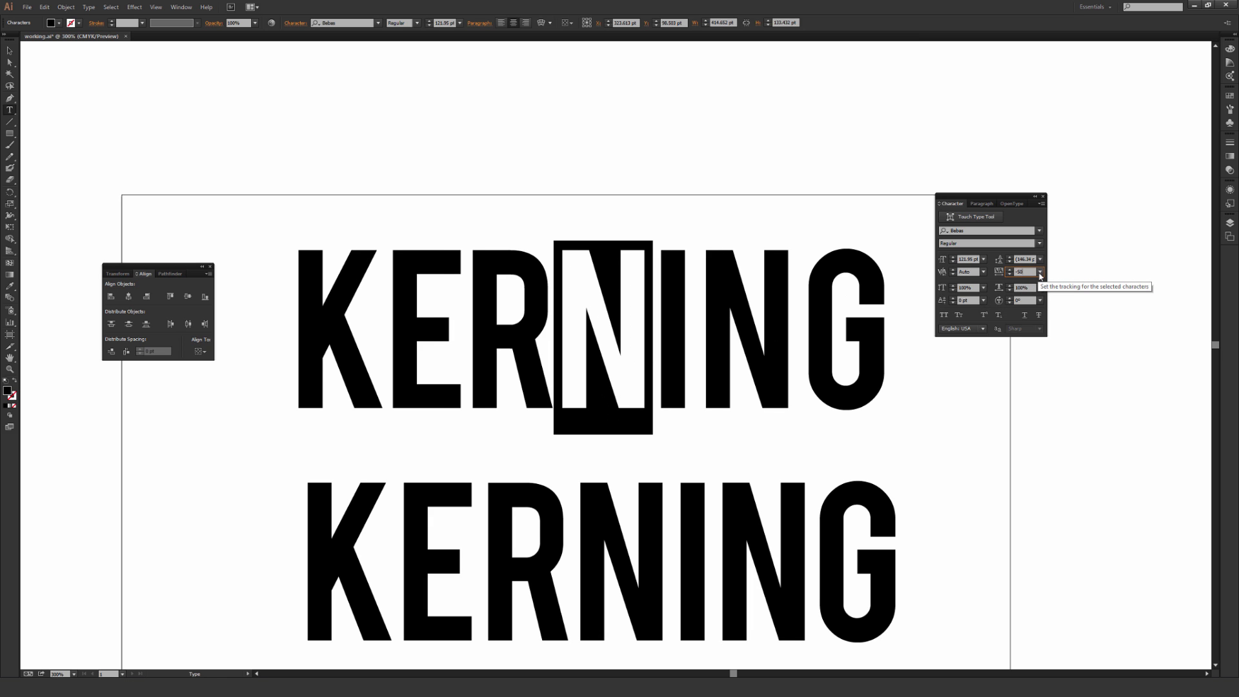
pyautogui.press('Return')
# Apply tracking -50 to the I.
pyautogui.click(696, 301)
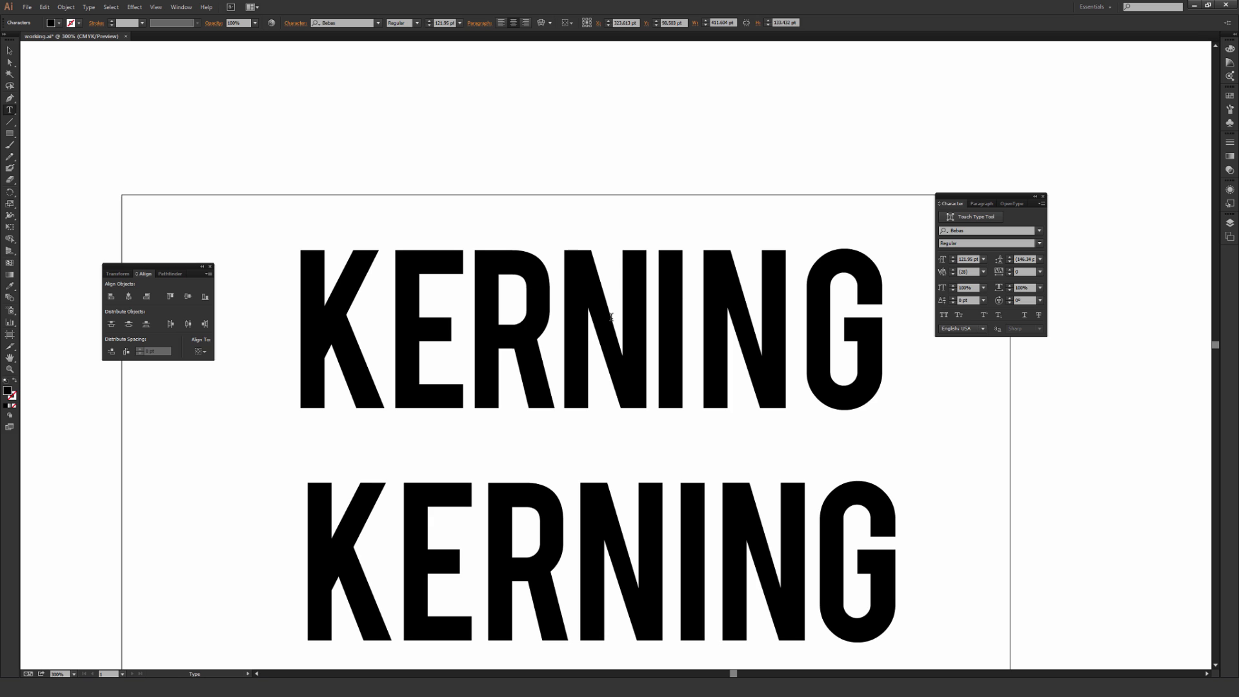
pyautogui.hotkey('shift', 'Left')
pyautogui.click(1023, 272)
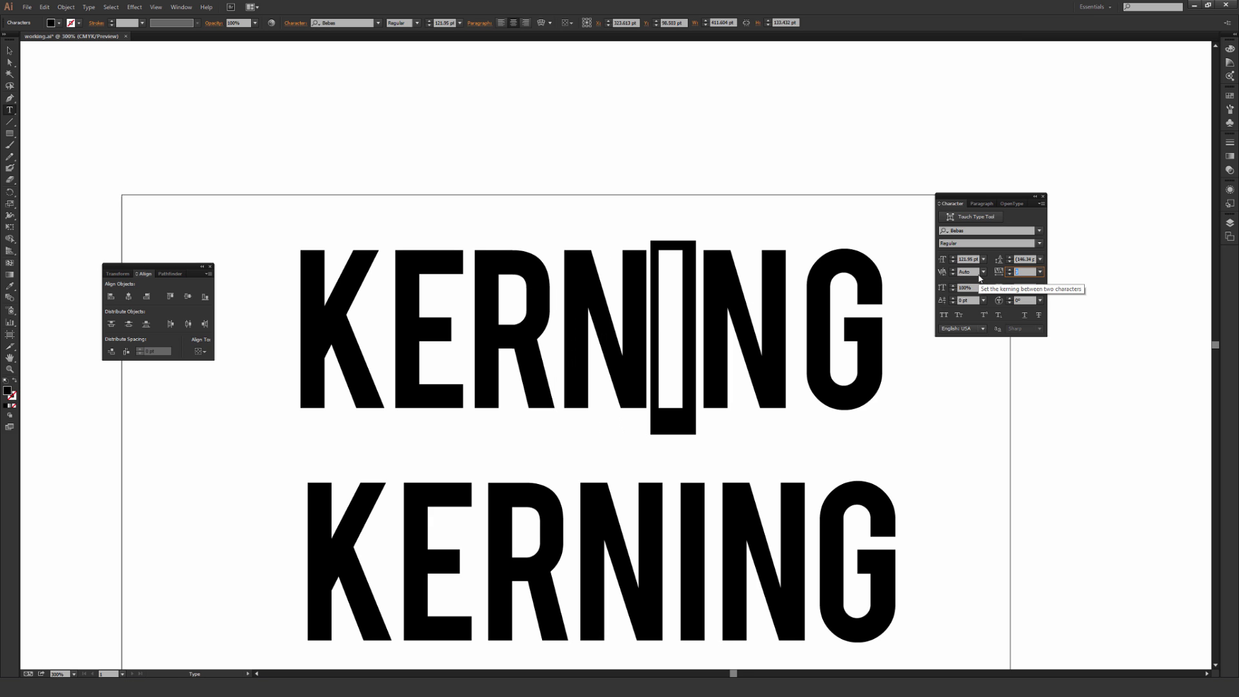
pyautogui.press('Return')
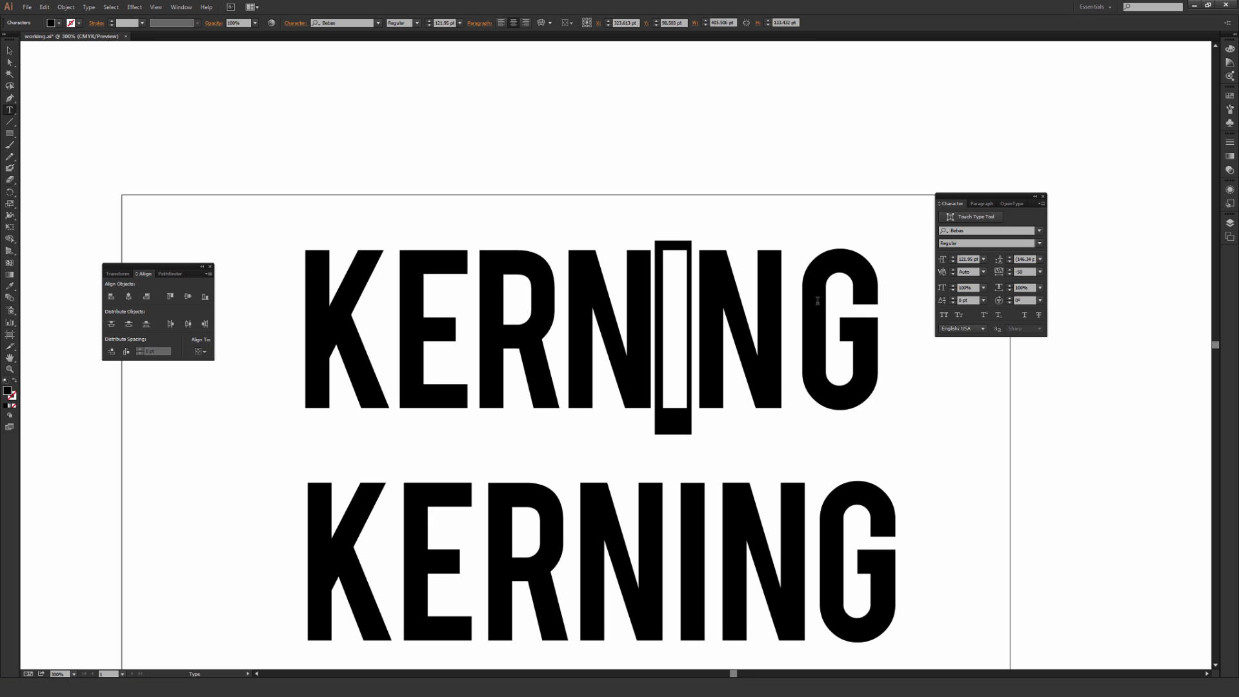
# Track the N before G to -50, then to -55, and deselect the wordmark.
pyautogui.click(766, 320)
pyautogui.hotkey('shift', 'Left')
pyautogui.click(1024, 272)
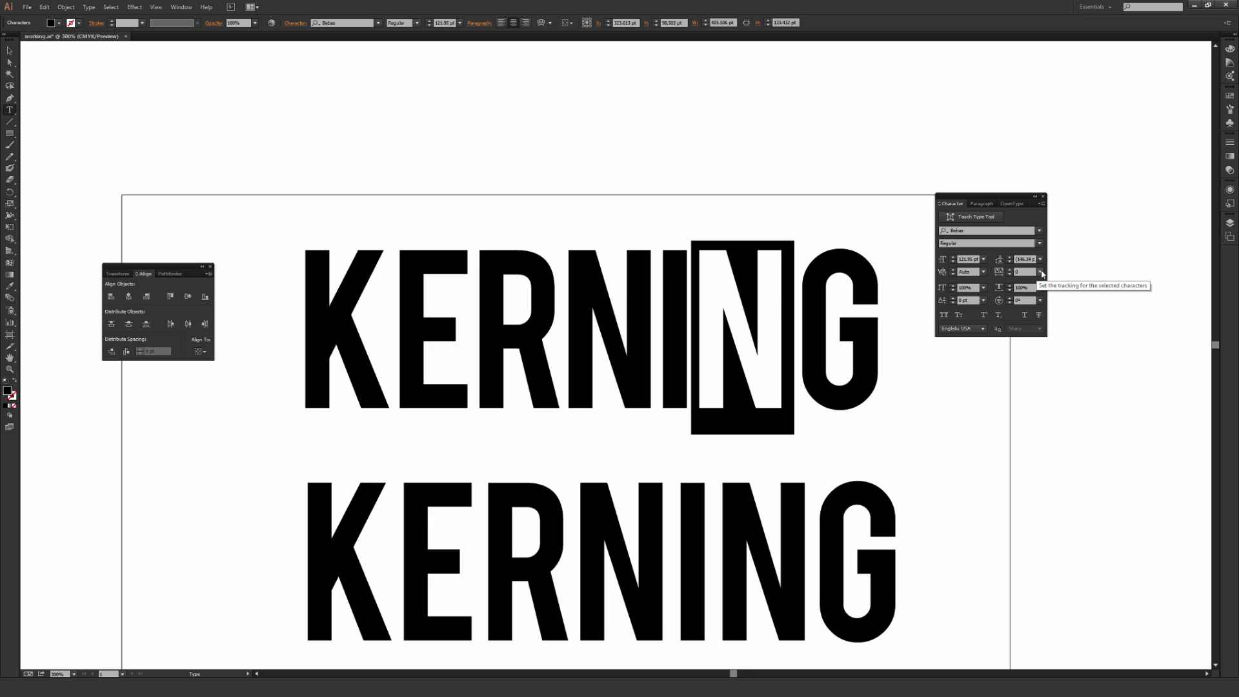
pyautogui.write('-50')
pyautogui.press('Return')
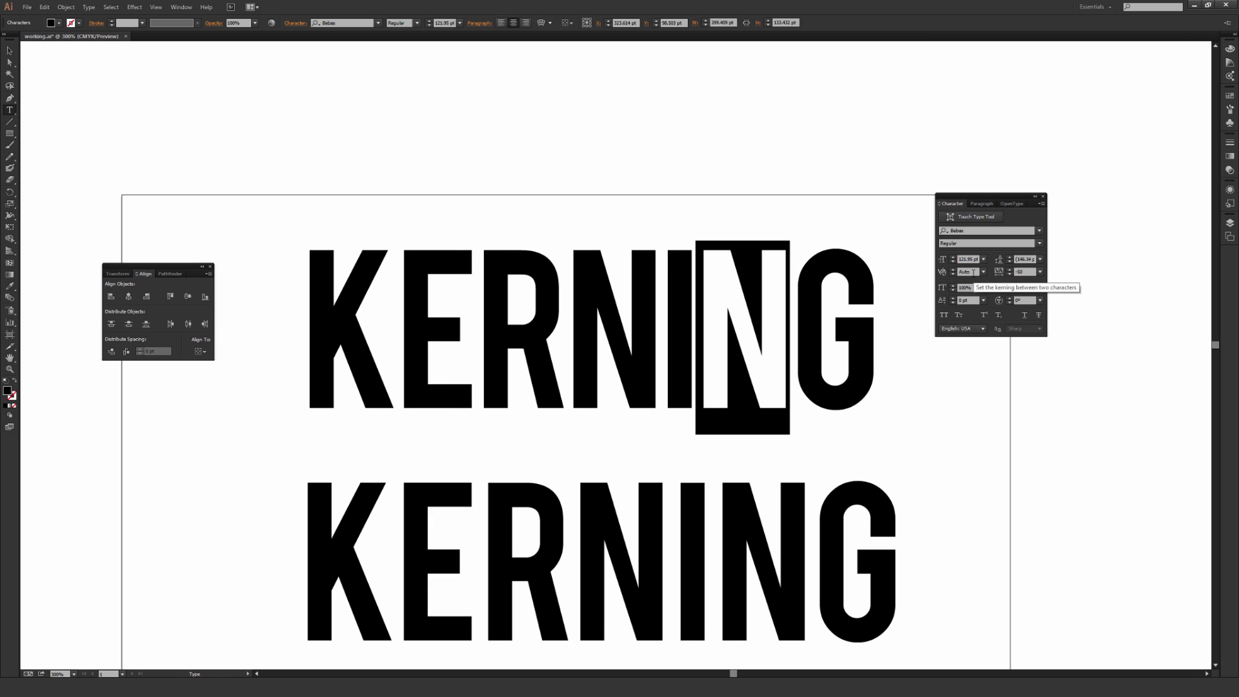
pyautogui.click(739, 331)
pyautogui.hotkey('shift', 'Right')
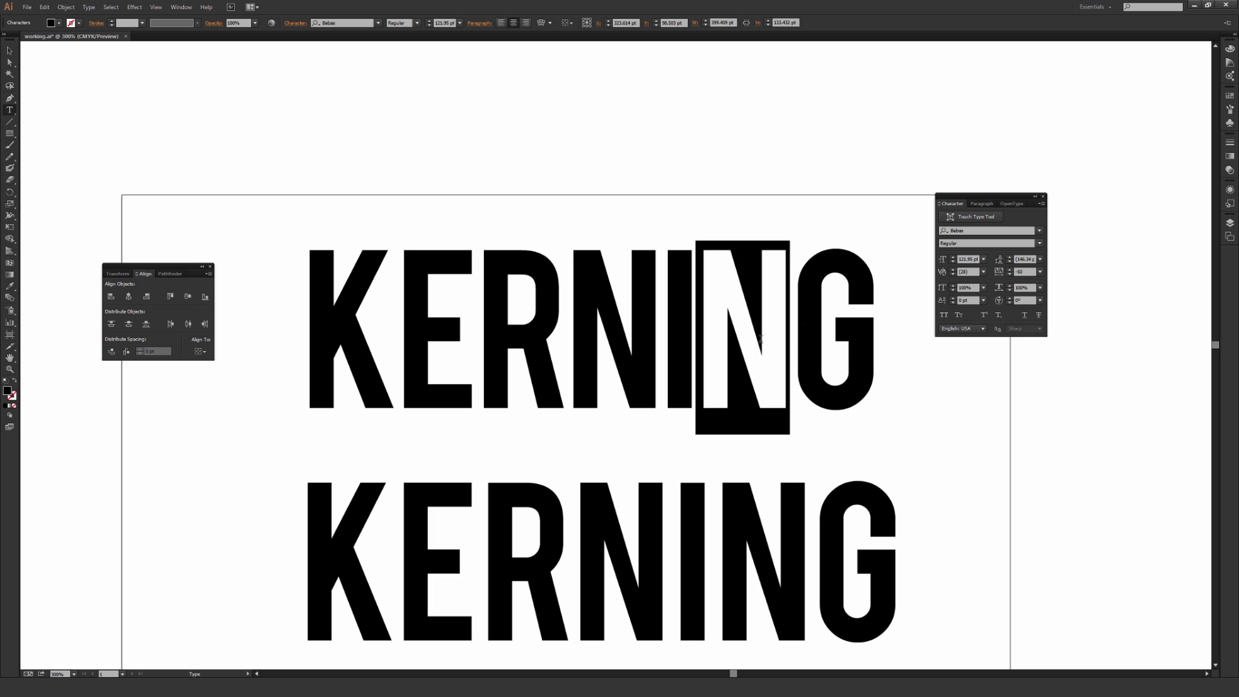
pyautogui.click(1025, 272)
pyautogui.write('-55')
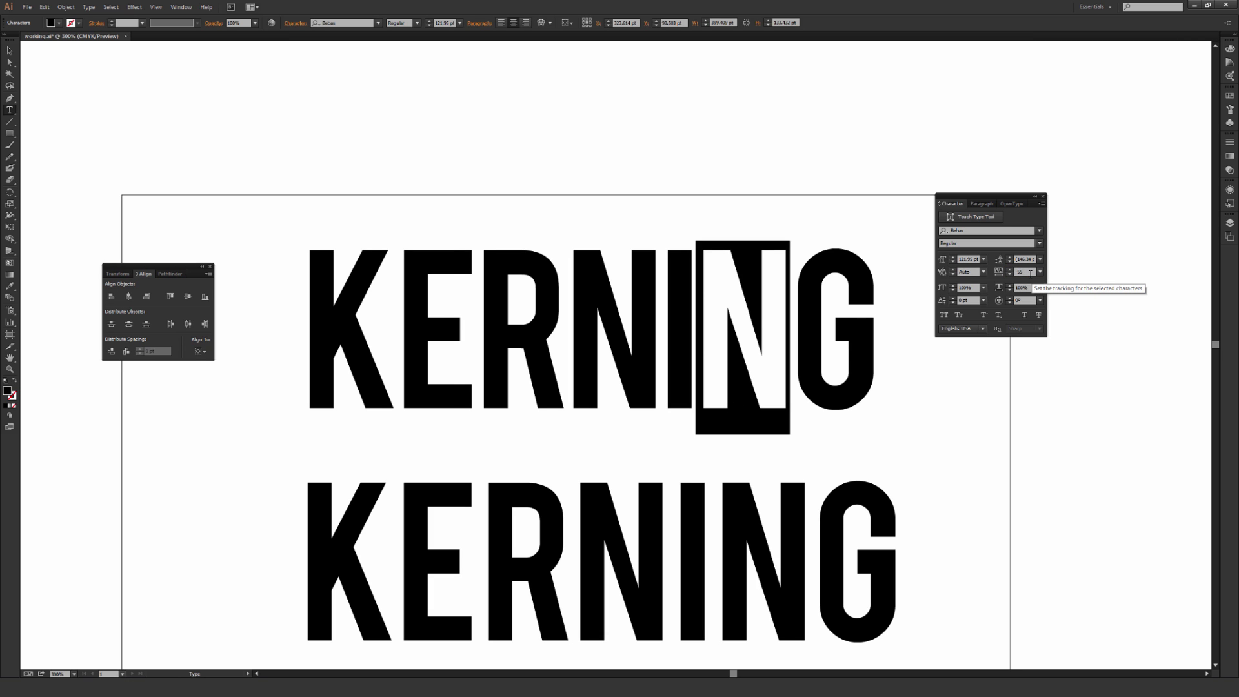
pyautogui.press('Return')
pyautogui.click(9, 50)
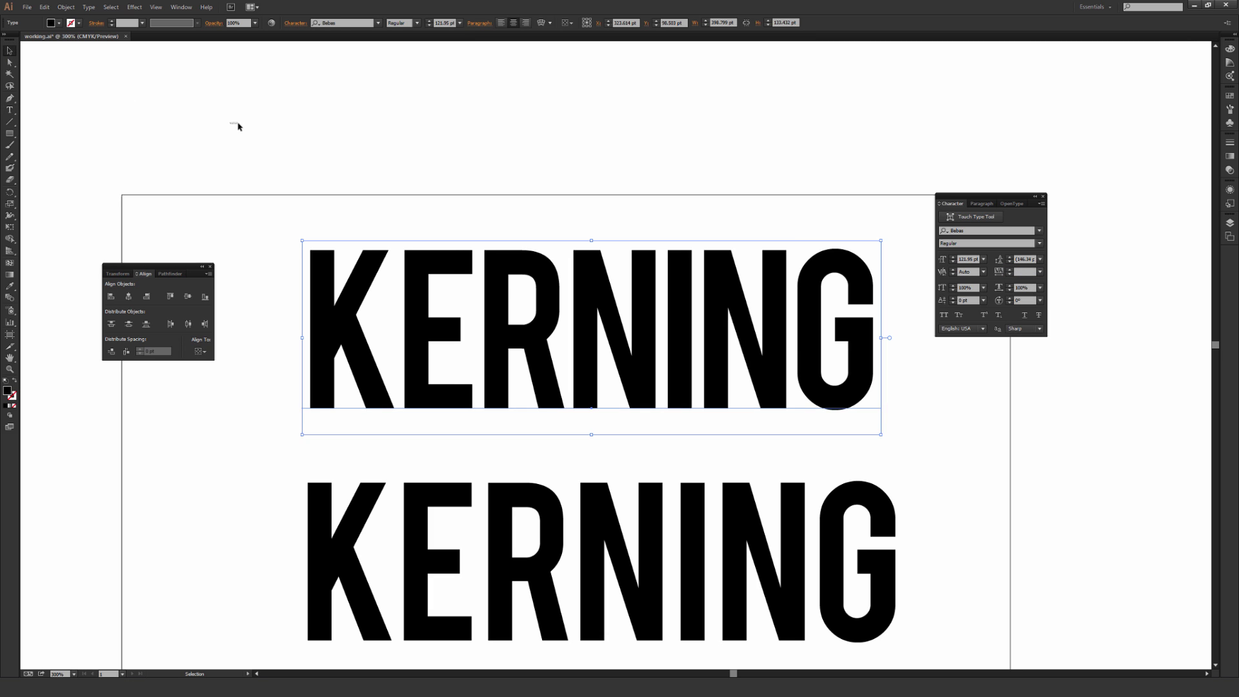
pyautogui.click(289, 187)
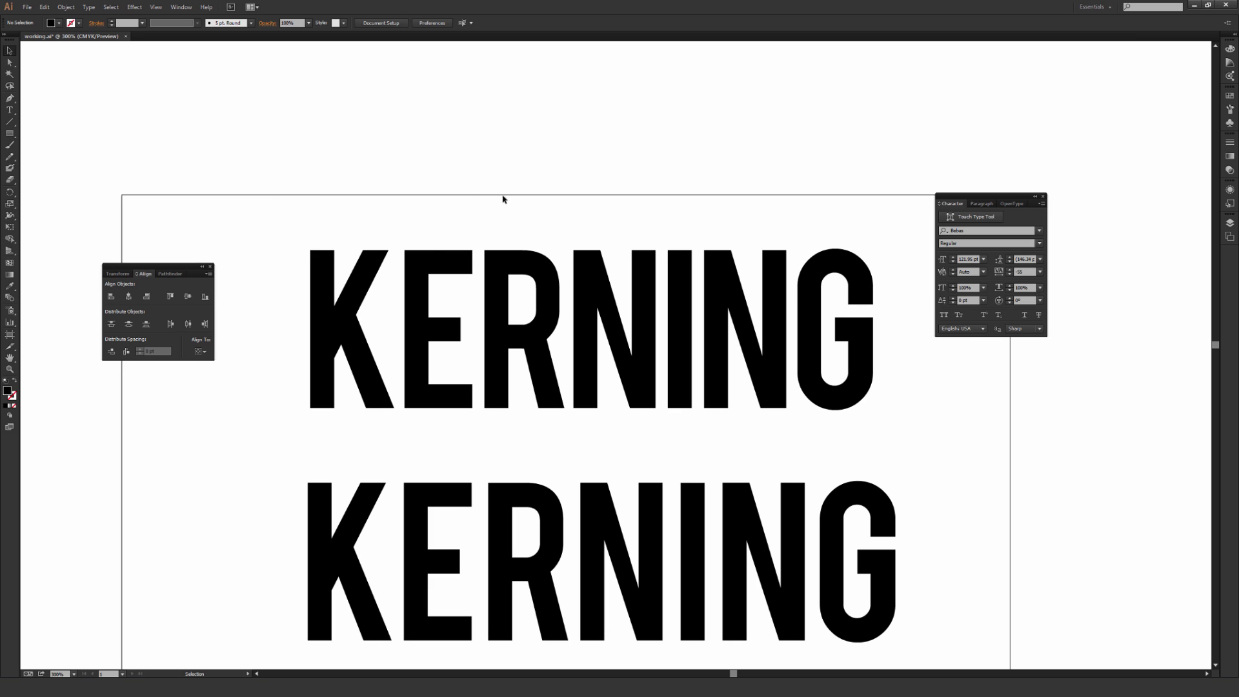
# Apply tracking -52 to the first K of the top Bebas KERNING, then zoom out.
pyautogui.doubleClick(352, 326)
pyautogui.hotkey('shift', 'Left')
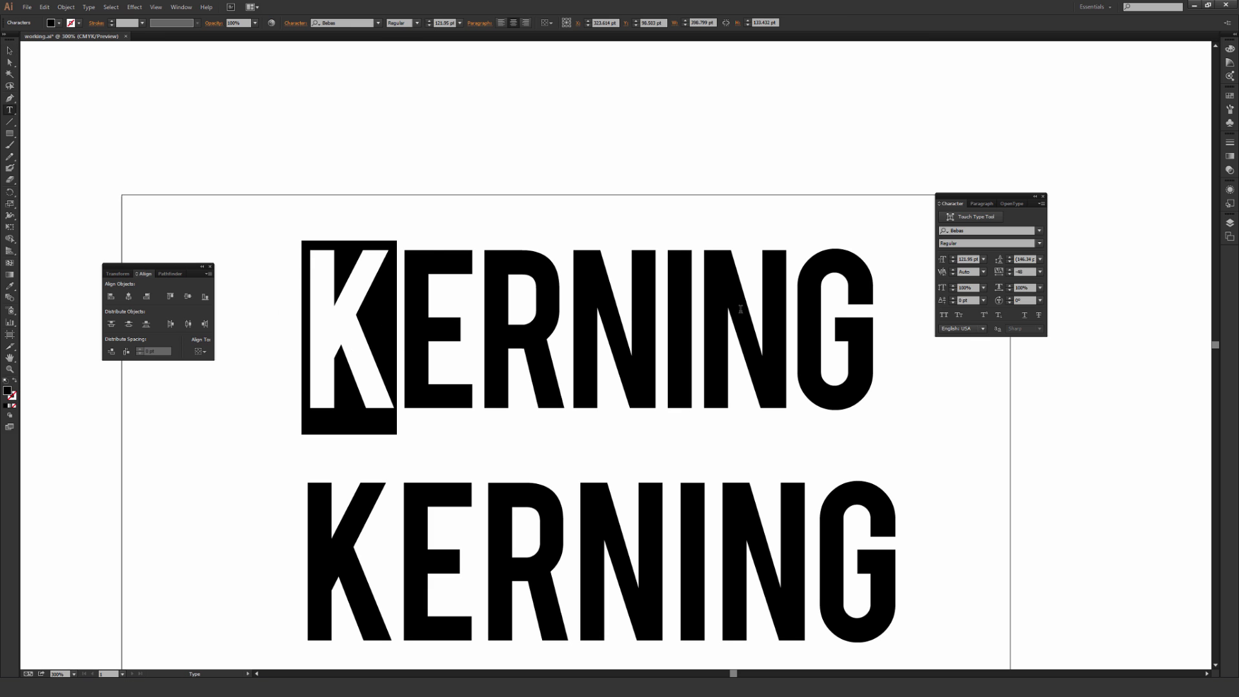
pyautogui.click(1032, 272)
pyautogui.write('-52')
pyautogui.press('Return')
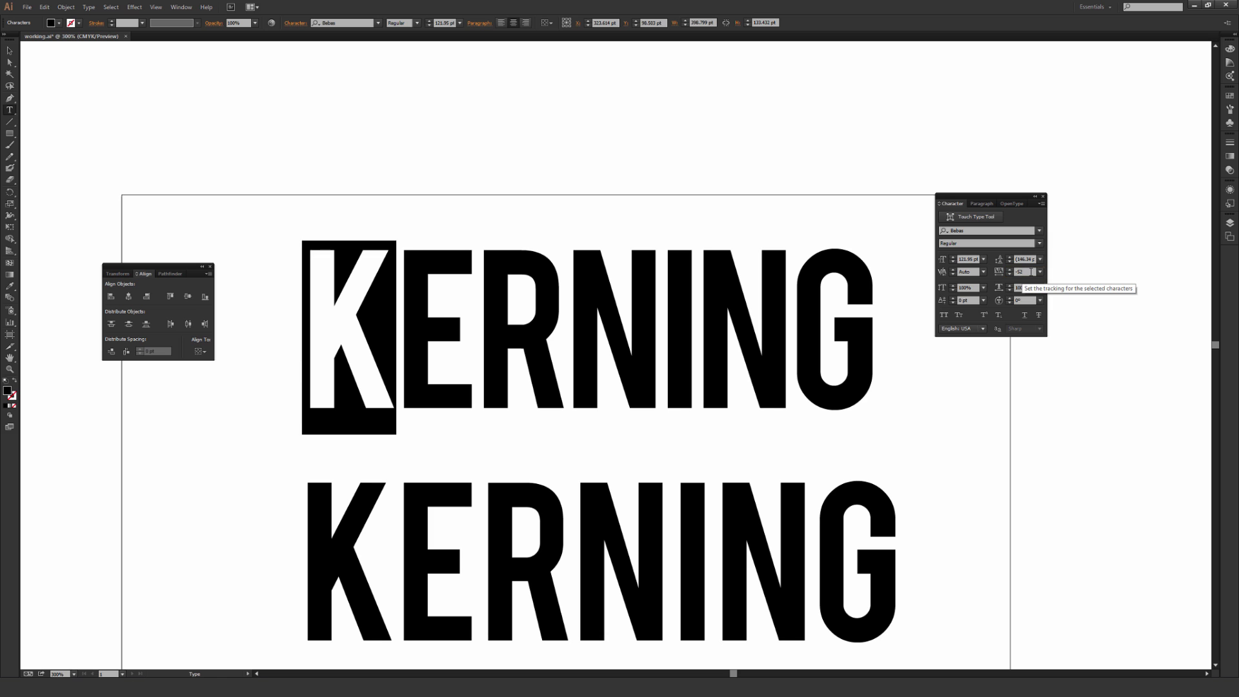
pyautogui.click(9, 50)
pyautogui.click(408, 167)
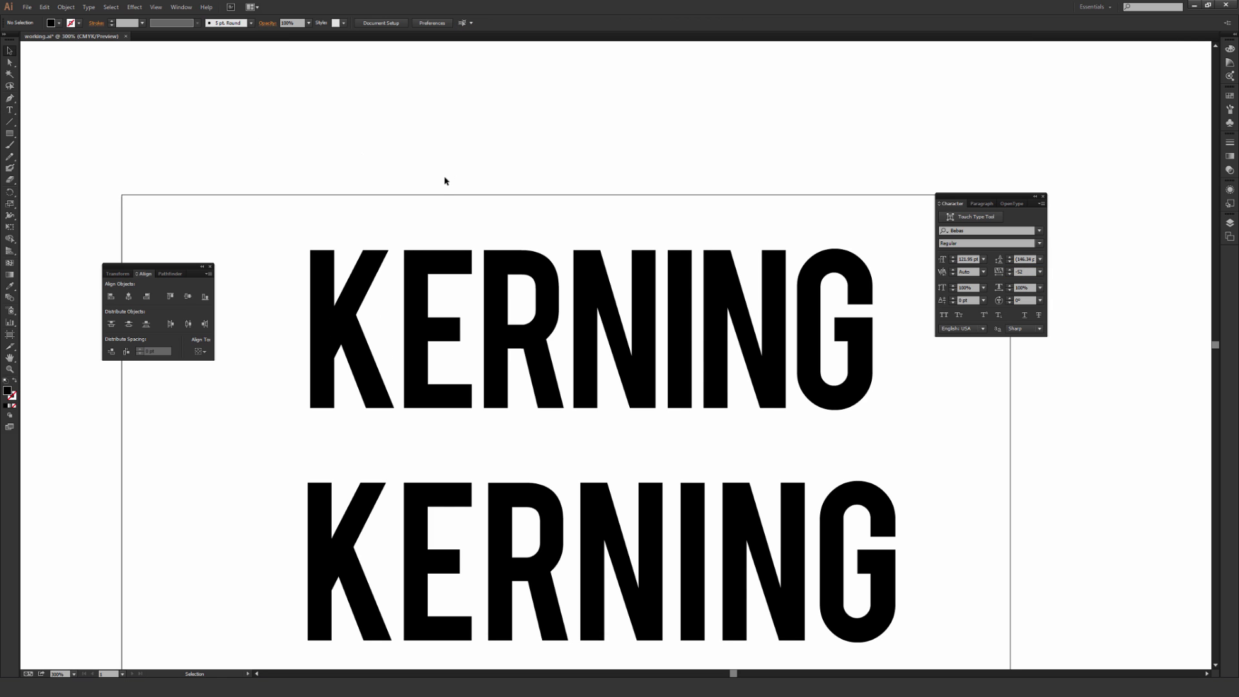
pyautogui.hotkey('ctrl', '-')
pyautogui.hotkey('ctrl', '-')
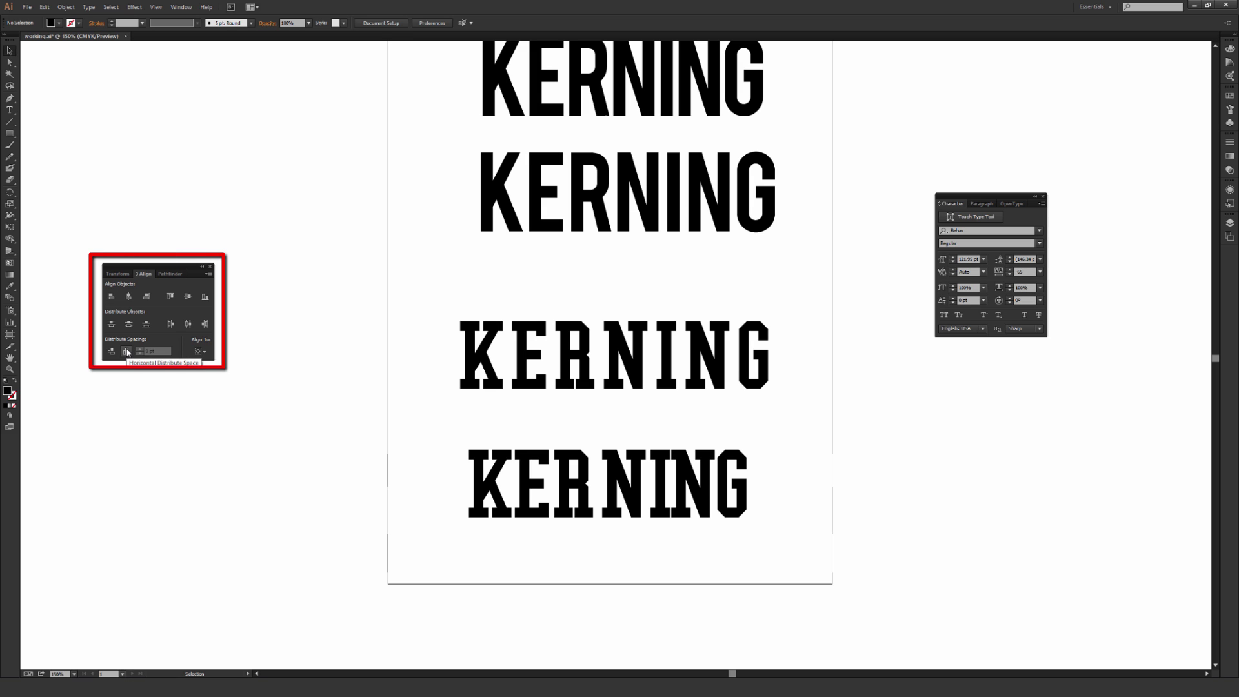
# Briefly select the third KERNING line, then zoom in on both College Condensed wordmarks.
pyautogui.moveTo(435, 333); pyautogui.dragTo(752, 405)
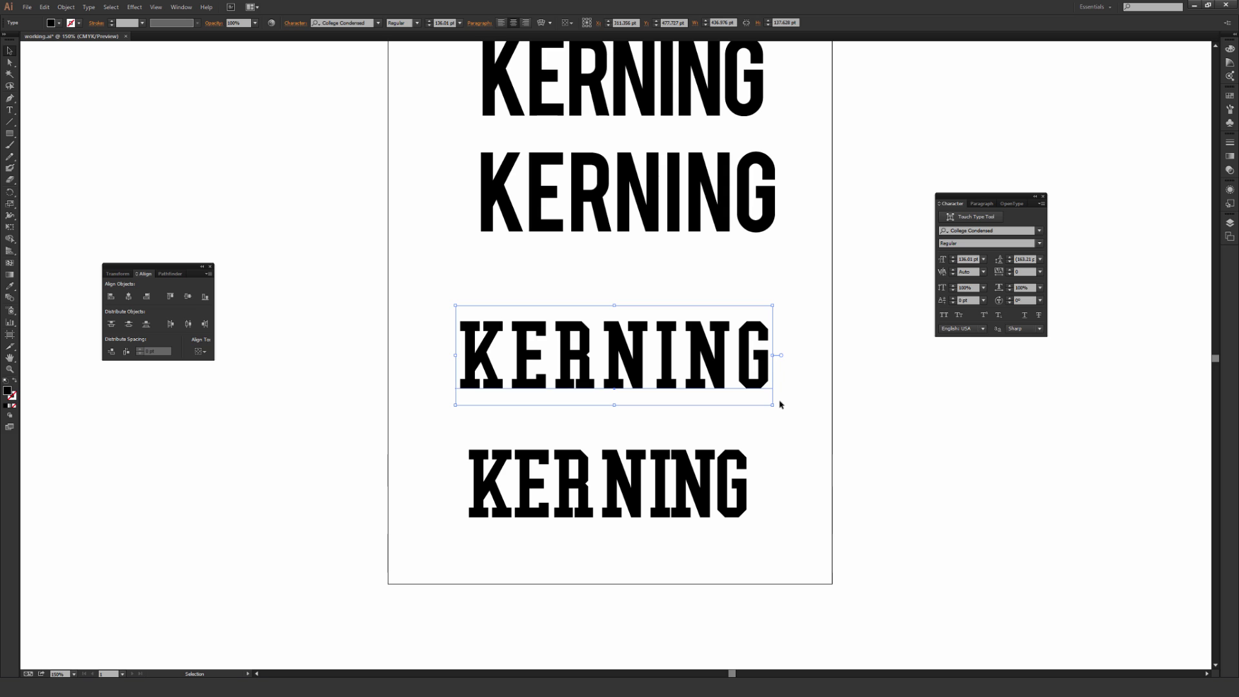
pyautogui.click(818, 420)
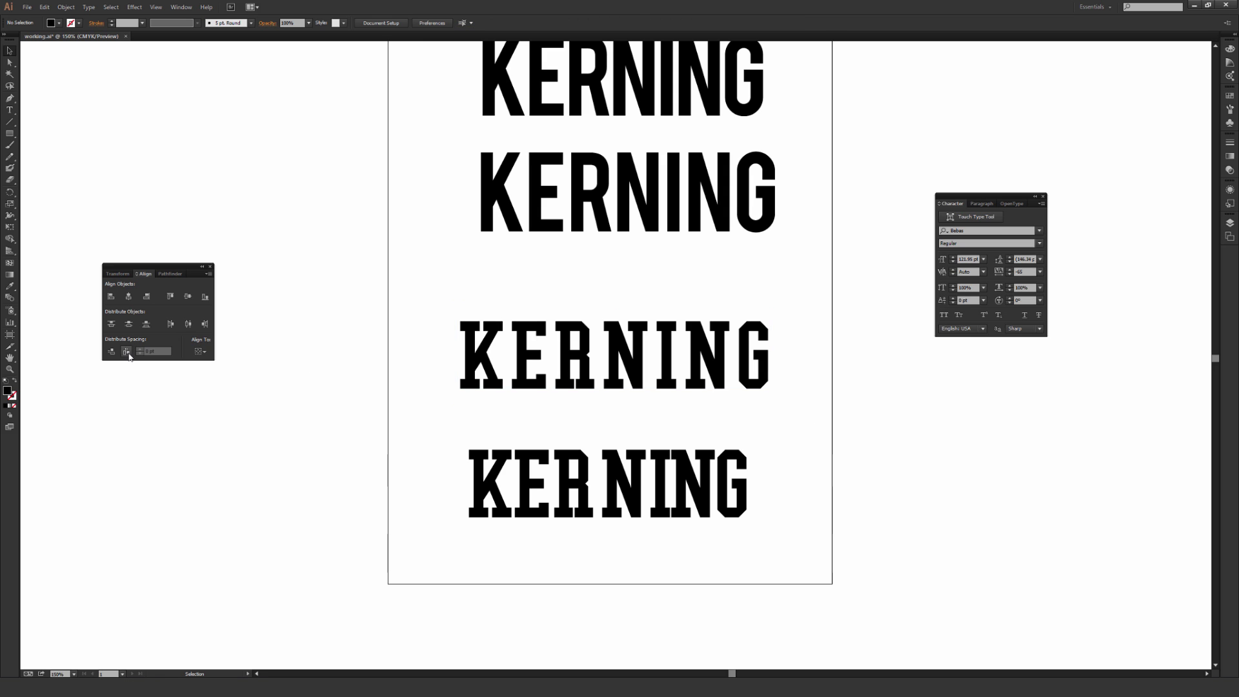
pyautogui.hotkey('ctrl', '+')
pyautogui.hotkey('ctrl', '+')
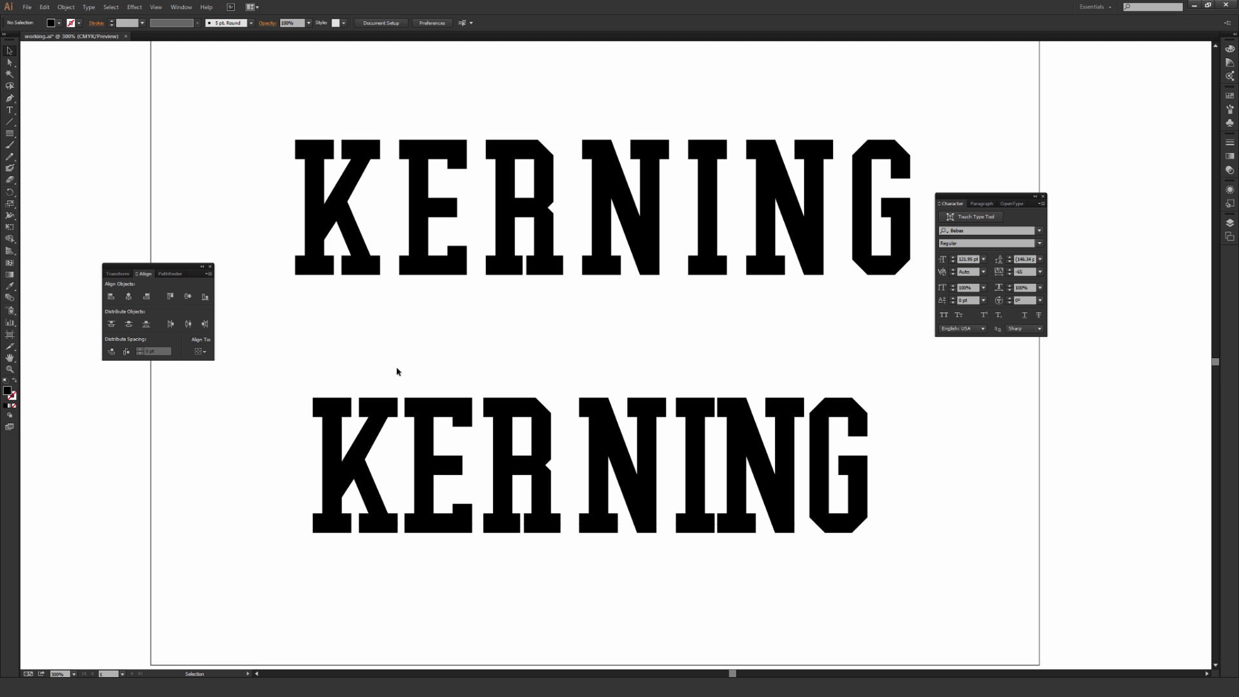
# Check the context menus of the upper text and R outline, then select the bottom KERNING's letter outlines.
pyautogui.click(440, 249)
pyautogui.rightClick(424, 240)
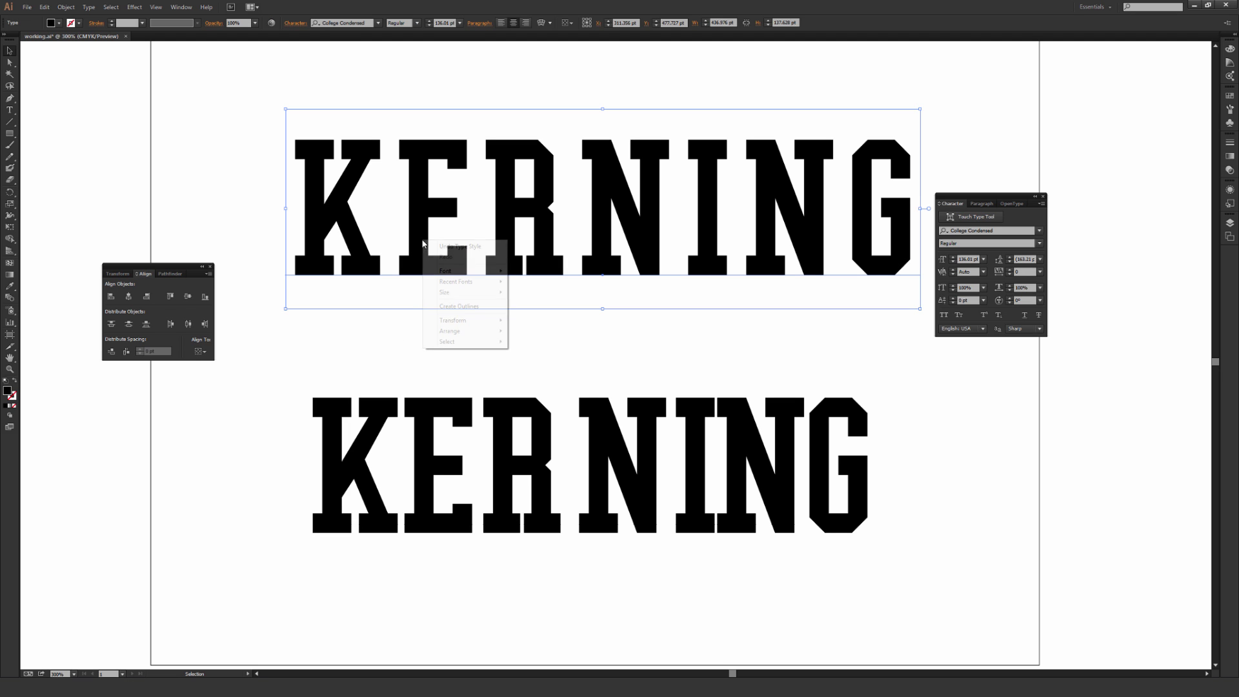
pyautogui.click(512, 319)
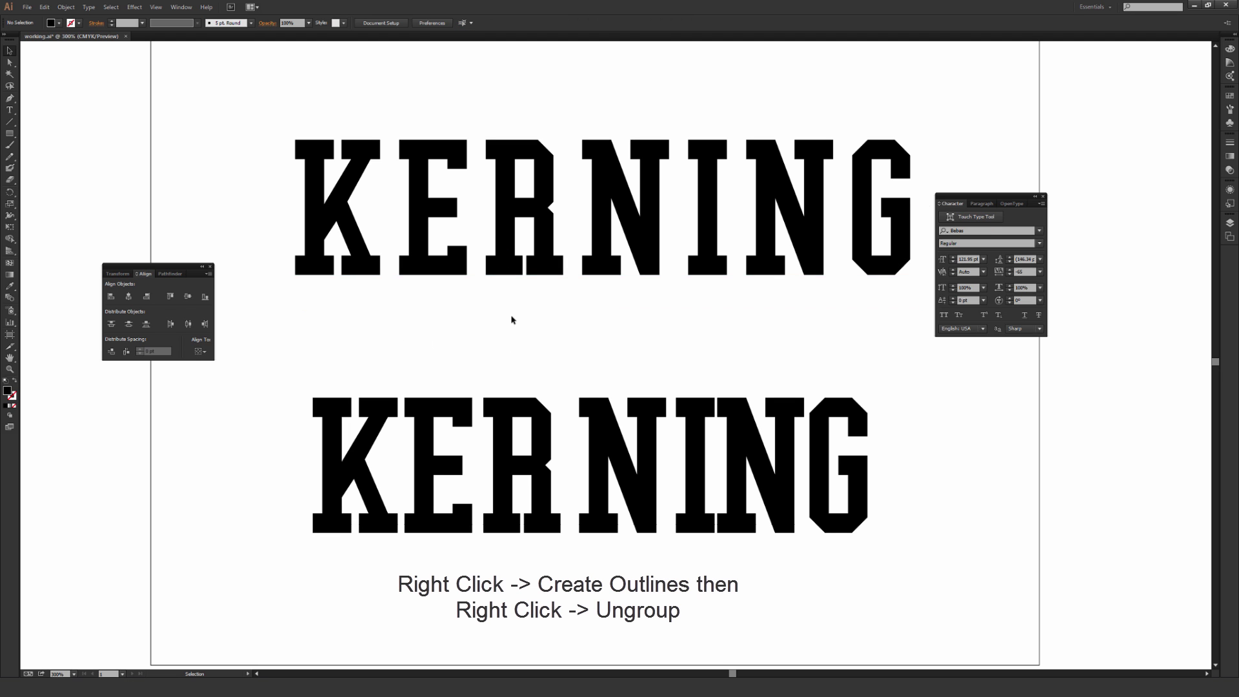
pyautogui.click(500, 409)
pyautogui.rightClick(498, 407)
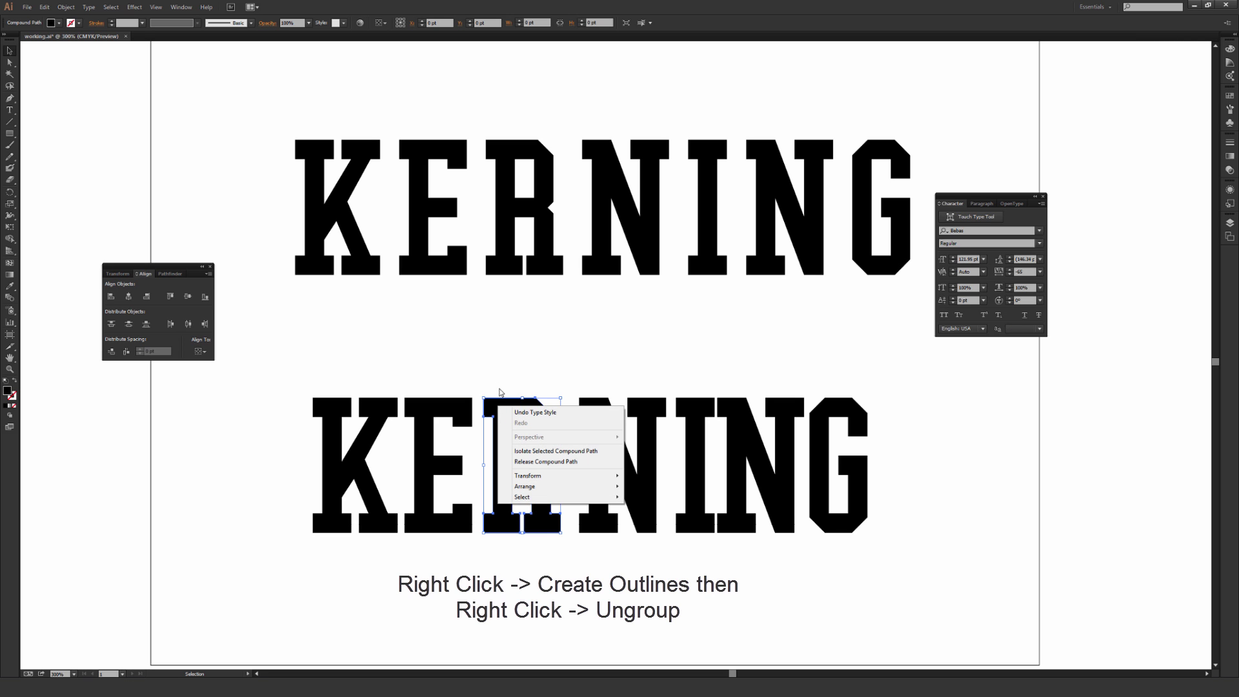
pyautogui.click(480, 346)
pyautogui.moveTo(481, 346); pyautogui.dragTo(972, 562)
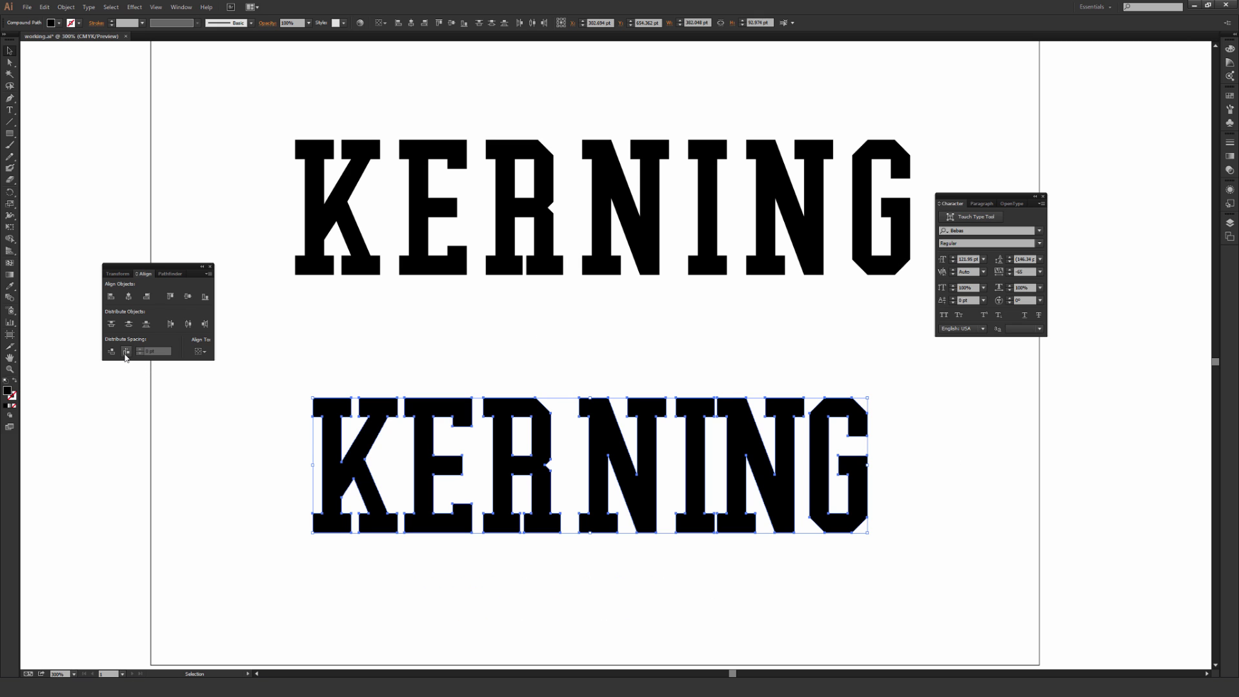
# Apply Horizontal Distribute Space from the Align panel to the bottom KERNING letters.
pyautogui.click(182, 7)
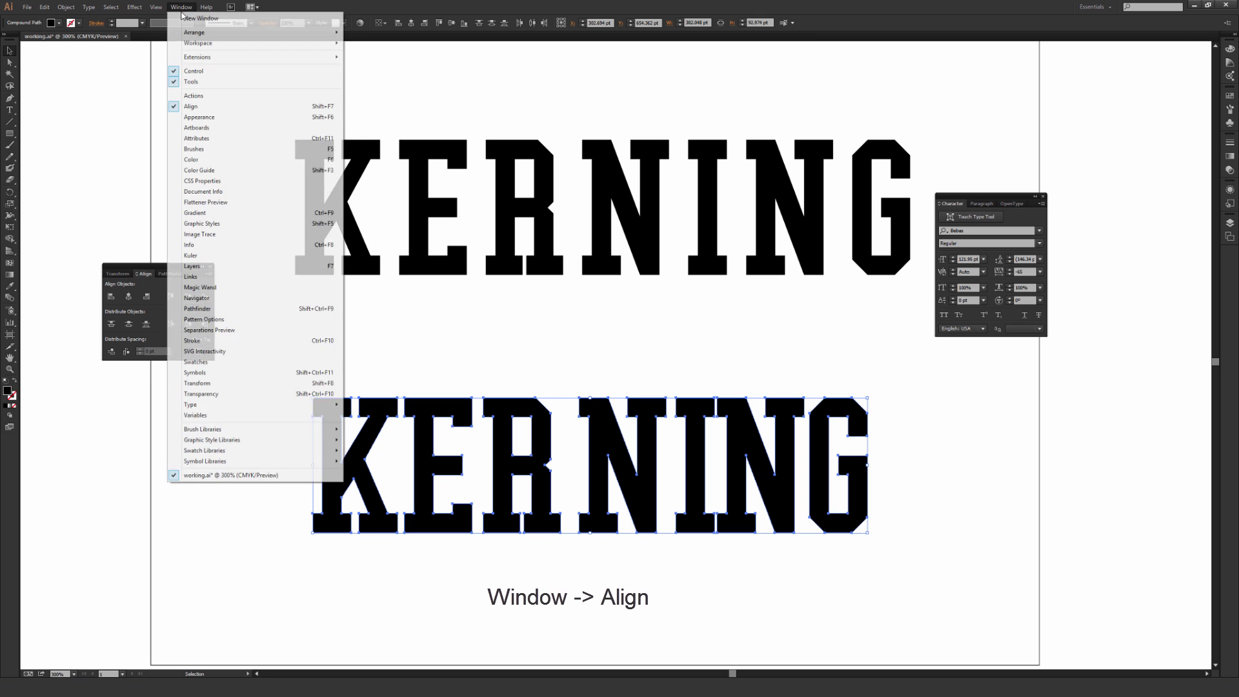
pyautogui.click(205, 107)
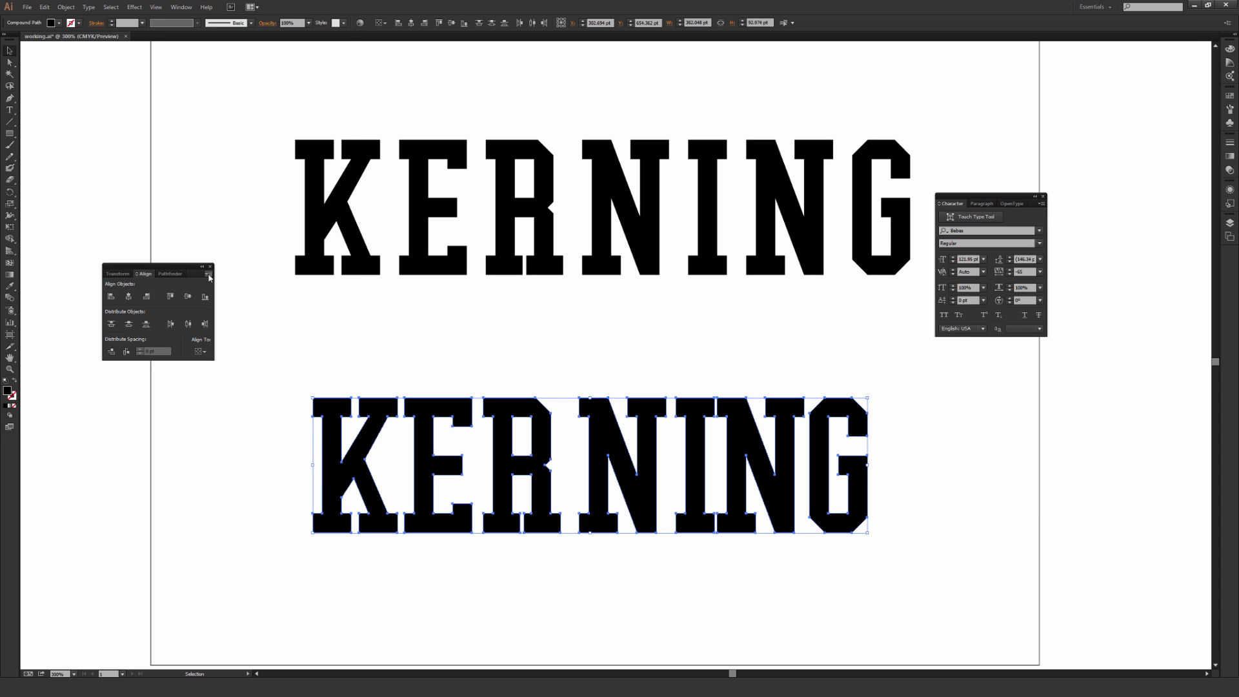
pyautogui.click(208, 274)
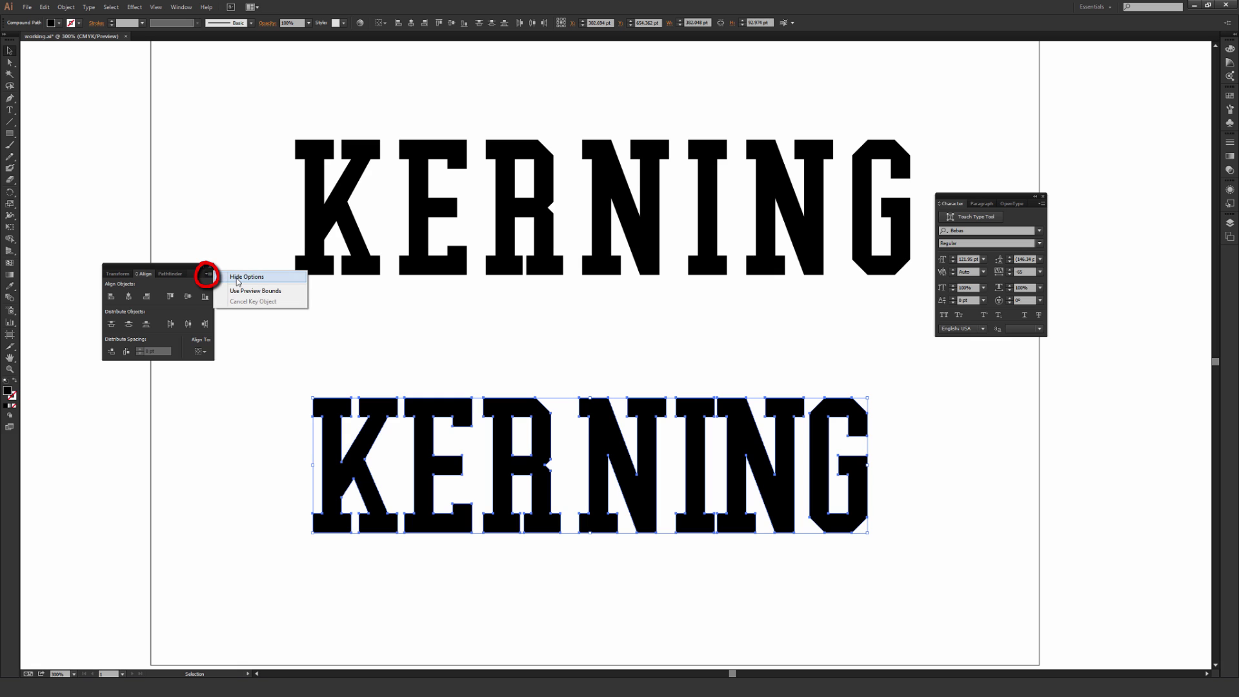
pyautogui.click(238, 281)
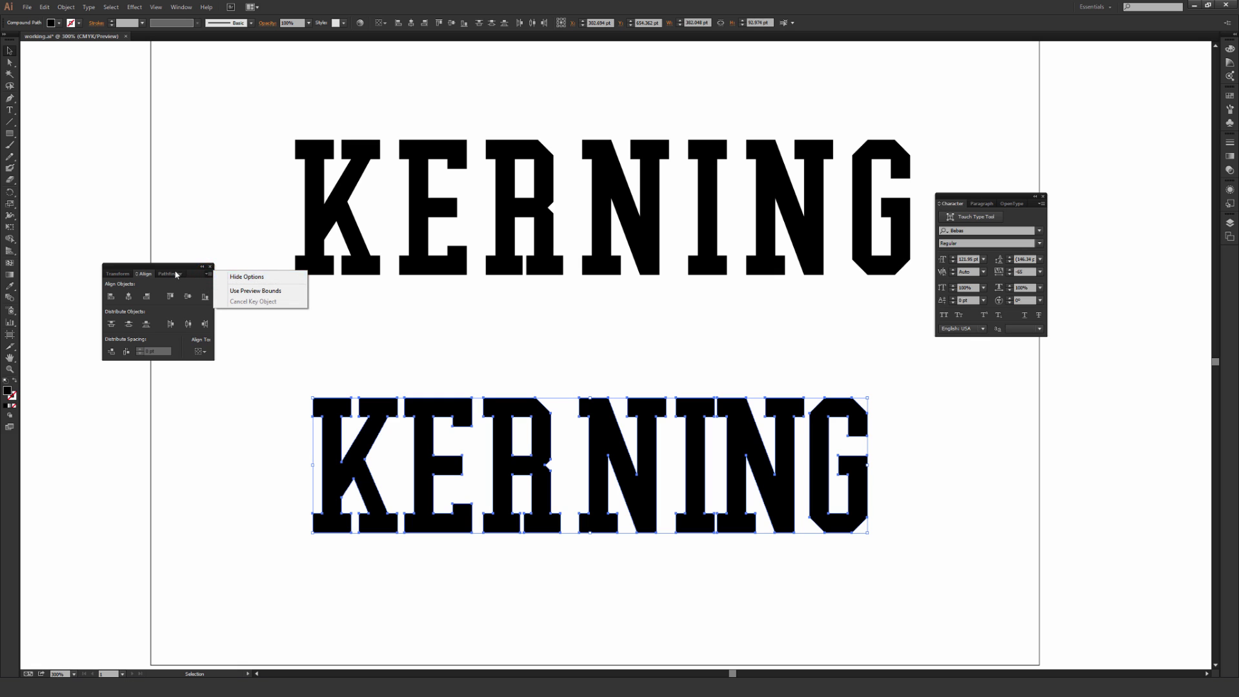
pyautogui.moveTo(260, 356); pyautogui.dragTo(931, 584)
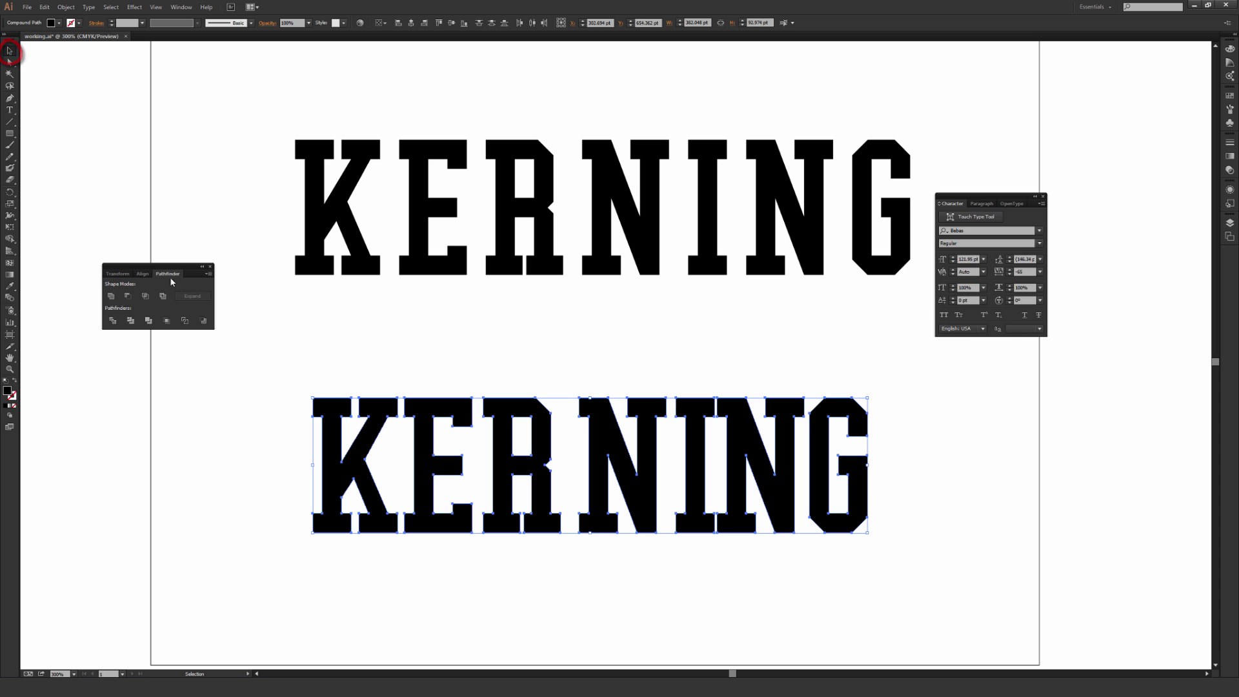
pyautogui.click(142, 276)
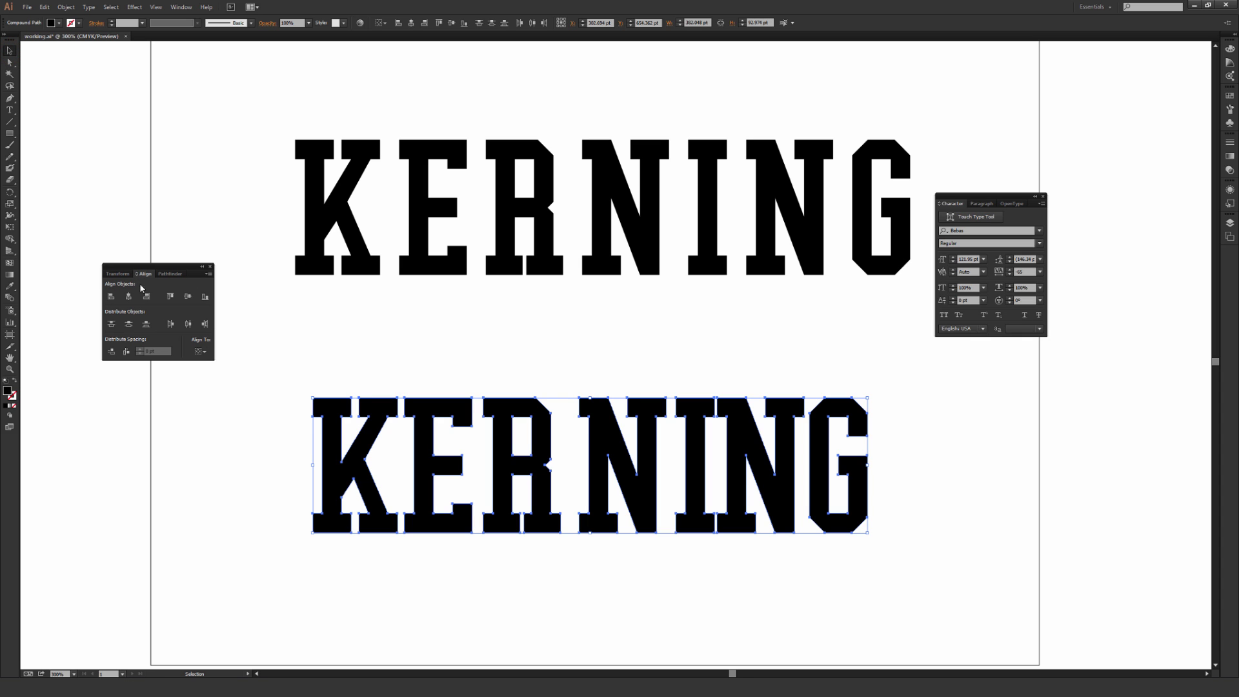
pyautogui.click(126, 352)
pyautogui.click(385, 349)
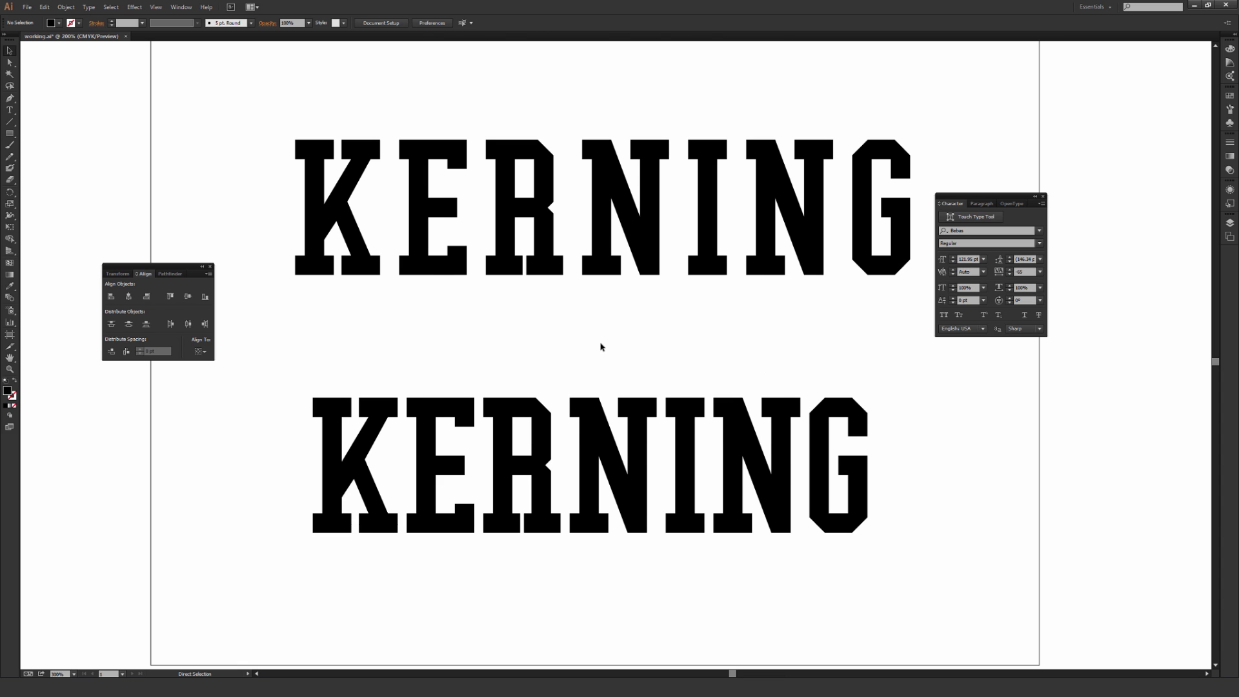
# Nudge the NING letters left toward the R, then fine-tune them slightly back right.
pyautogui.hotkey('ctrl', '-')
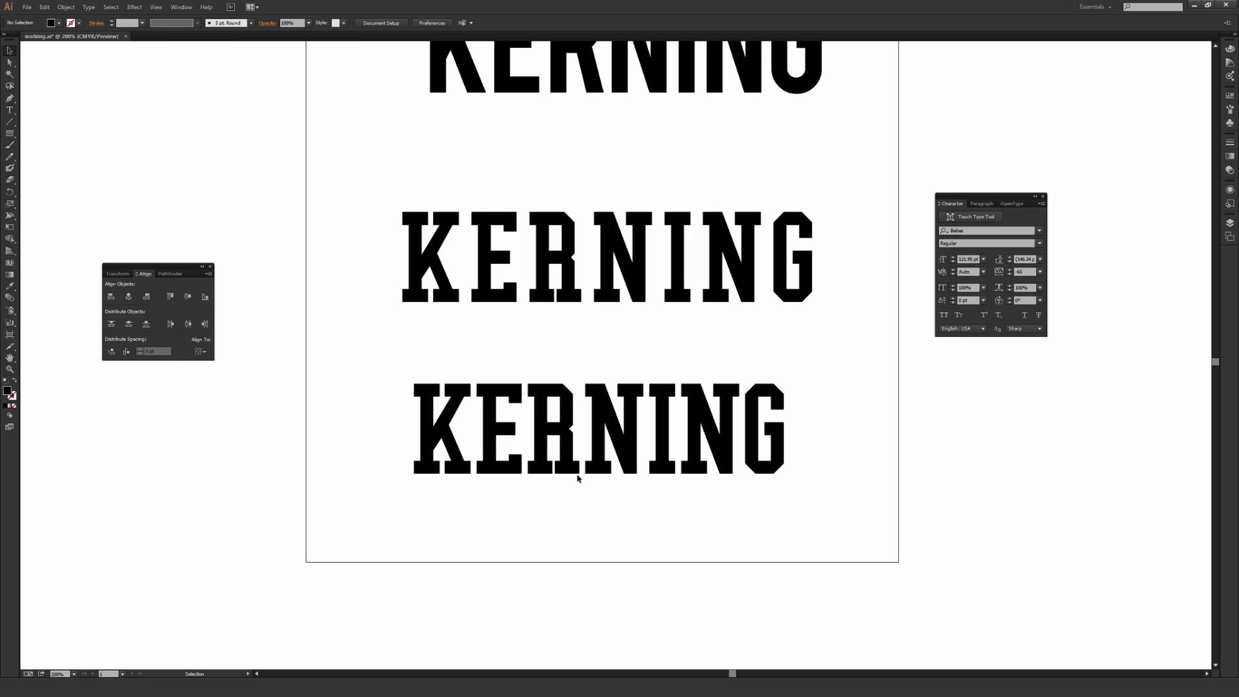
pyautogui.moveTo(628, 368)
pyautogui.mouseDown()
pyautogui.moveTo(850, 479)
pyautogui.moveTo(637, 381)
pyautogui.mouseUp()
pyautogui.press('Left')
pyautogui.press('Left')
pyautogui.click(862, 443)
pyautogui.press('Right')
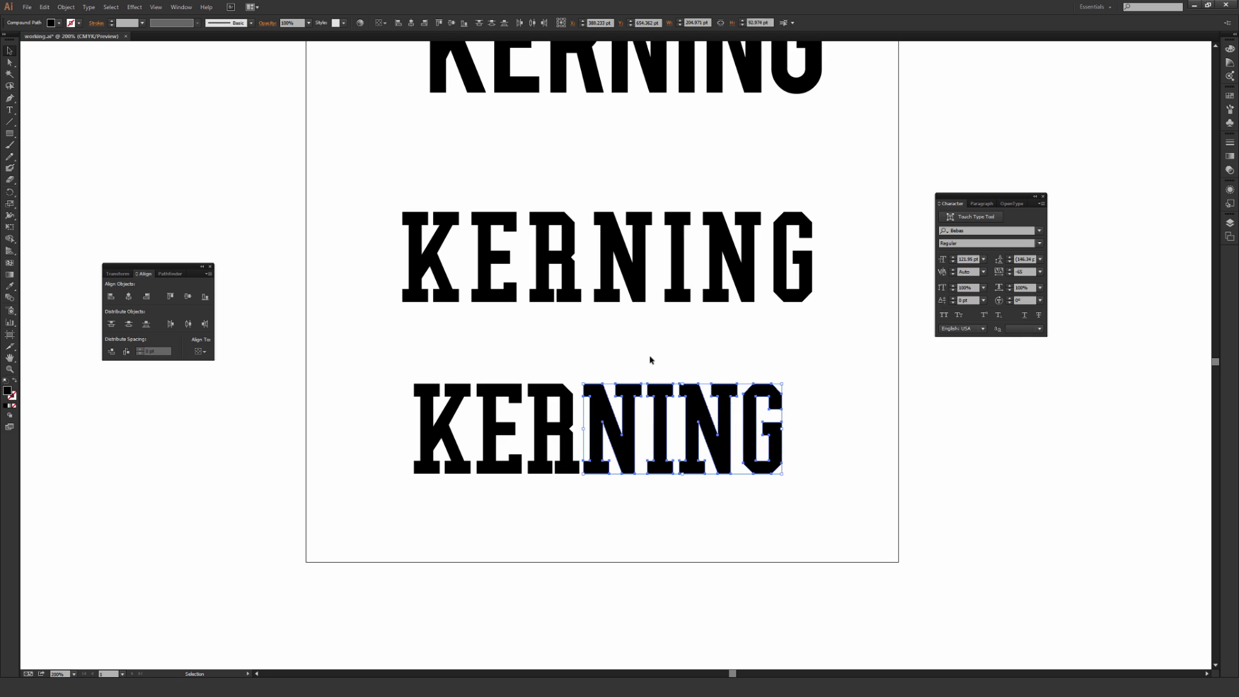
pyautogui.click(652, 358)
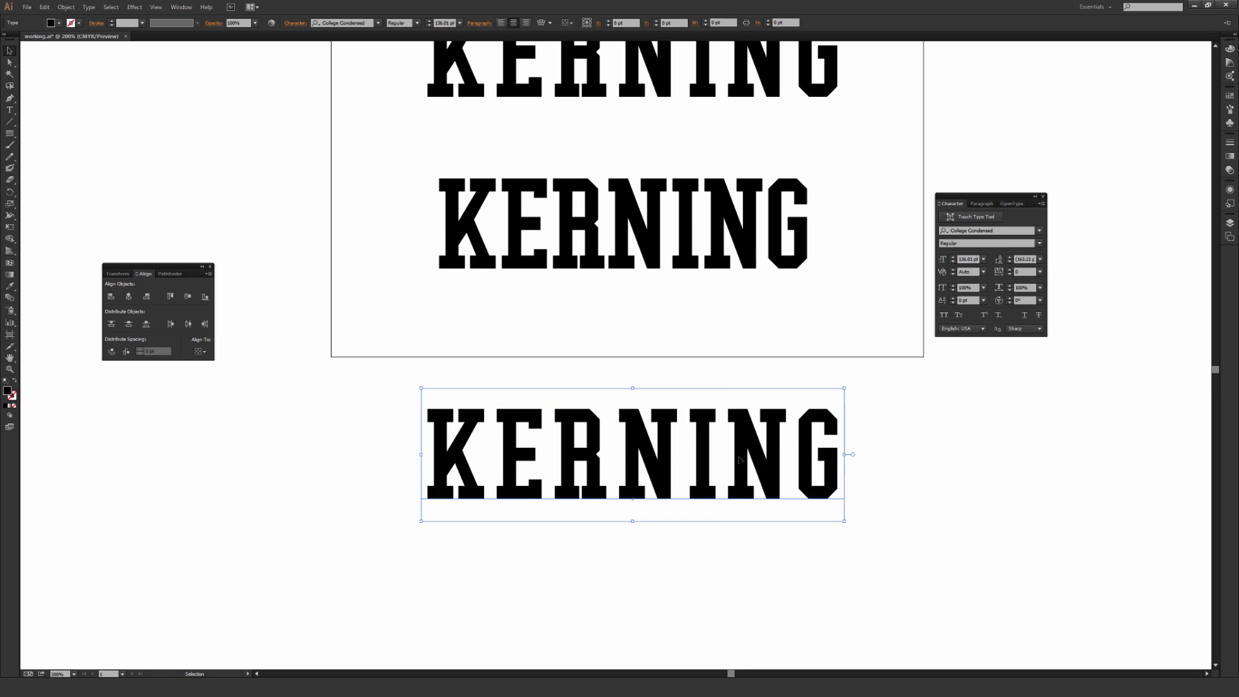
# Replace the lower College Condensed KERNING copy's text with SILLY.
pyautogui.press('t')
pyautogui.doubleClick(740, 459)
pyautogui.write('SILLY')
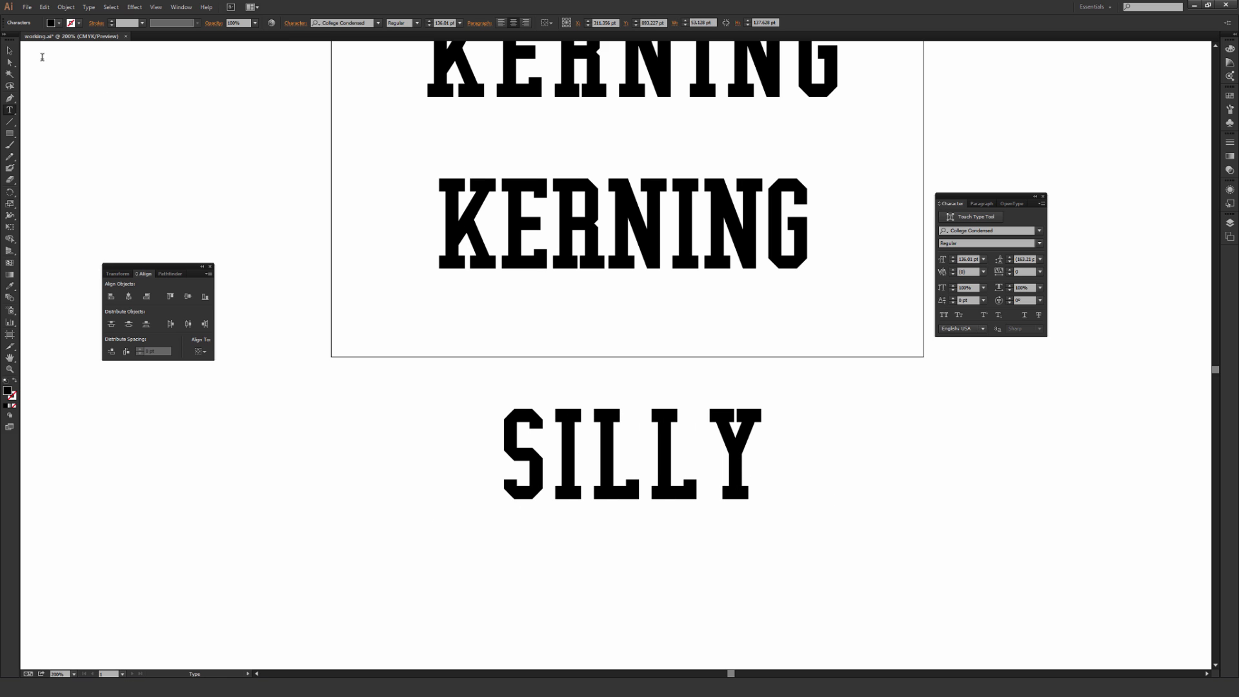
pyautogui.click(9, 51)
pyautogui.click(311, 274)
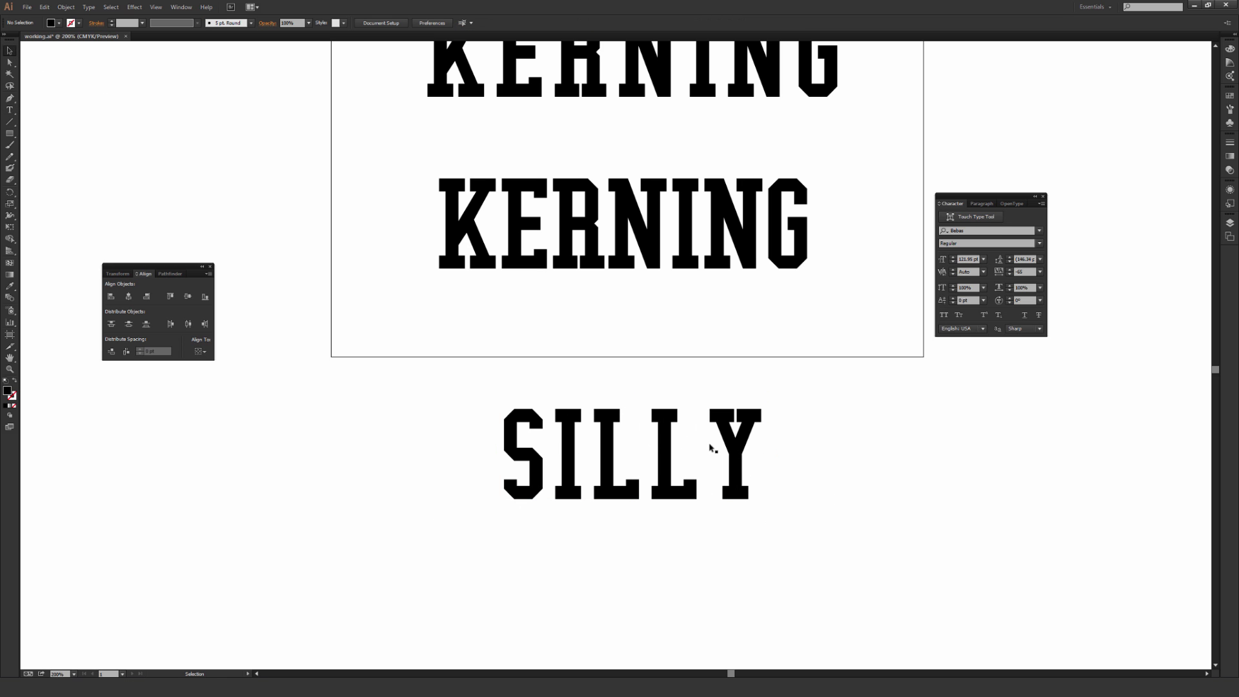
# Convert SILLY to outlines and ungroup it into separate letter shapes.
pyautogui.click(730, 432)
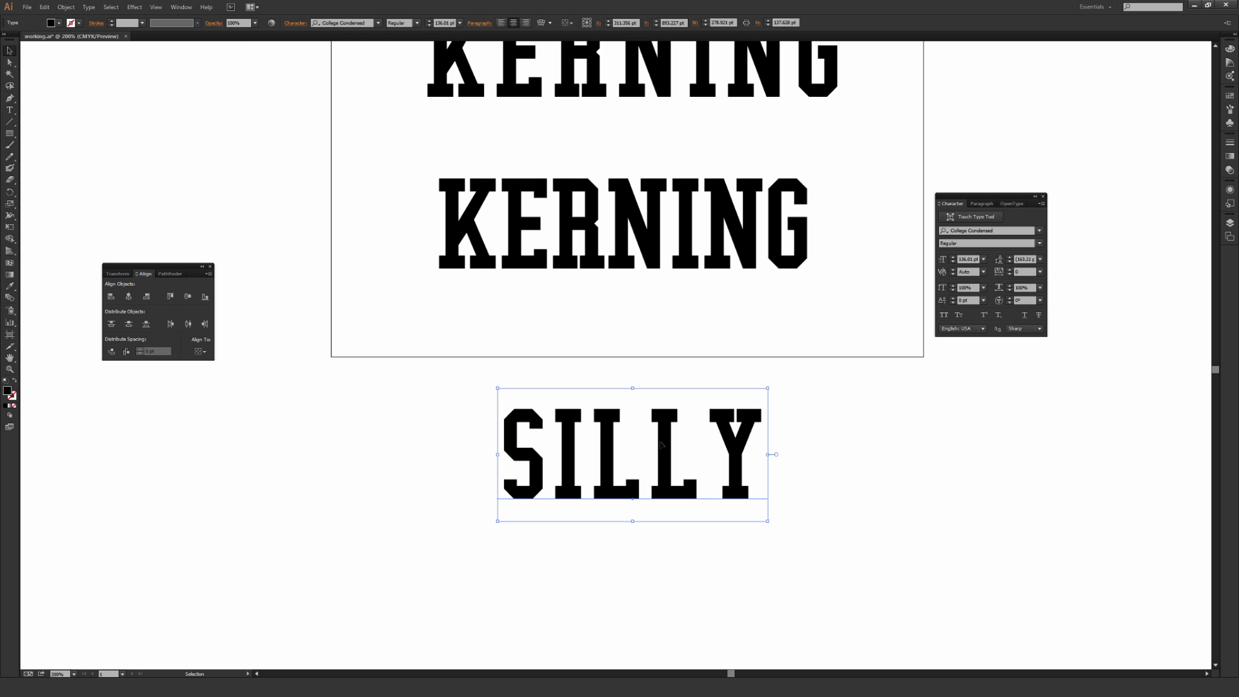
pyautogui.rightClick(664, 438)
pyautogui.click(694, 503)
pyautogui.rightClick(668, 458)
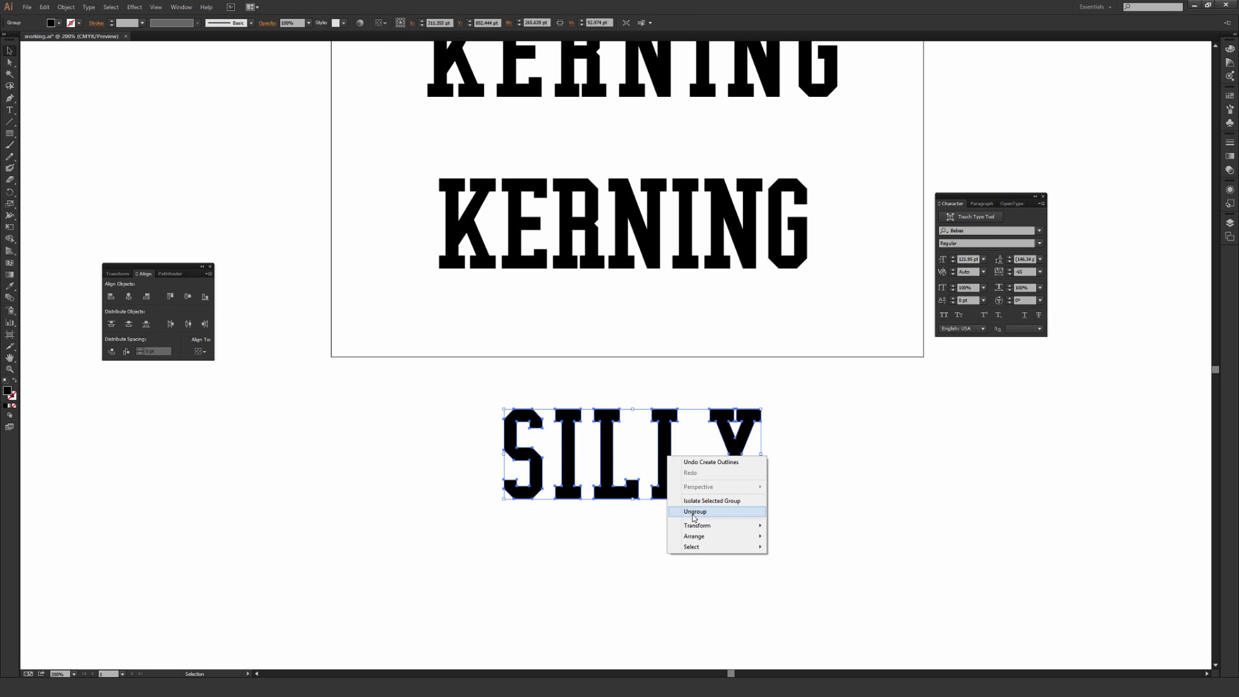
pyautogui.click(692, 506)
pyautogui.click(468, 396)
# Shift the S right and the Y left, then distribute all five SILLY letters horizontally.
pyautogui.click(541, 462)
pyautogui.moveTo(541, 462); pyautogui.dragTo(547, 462)
pyautogui.moveTo(731, 485); pyautogui.dragTo(719, 485)
pyautogui.moveTo(811, 522); pyautogui.dragTo(500, 408)
pyautogui.click(127, 351)
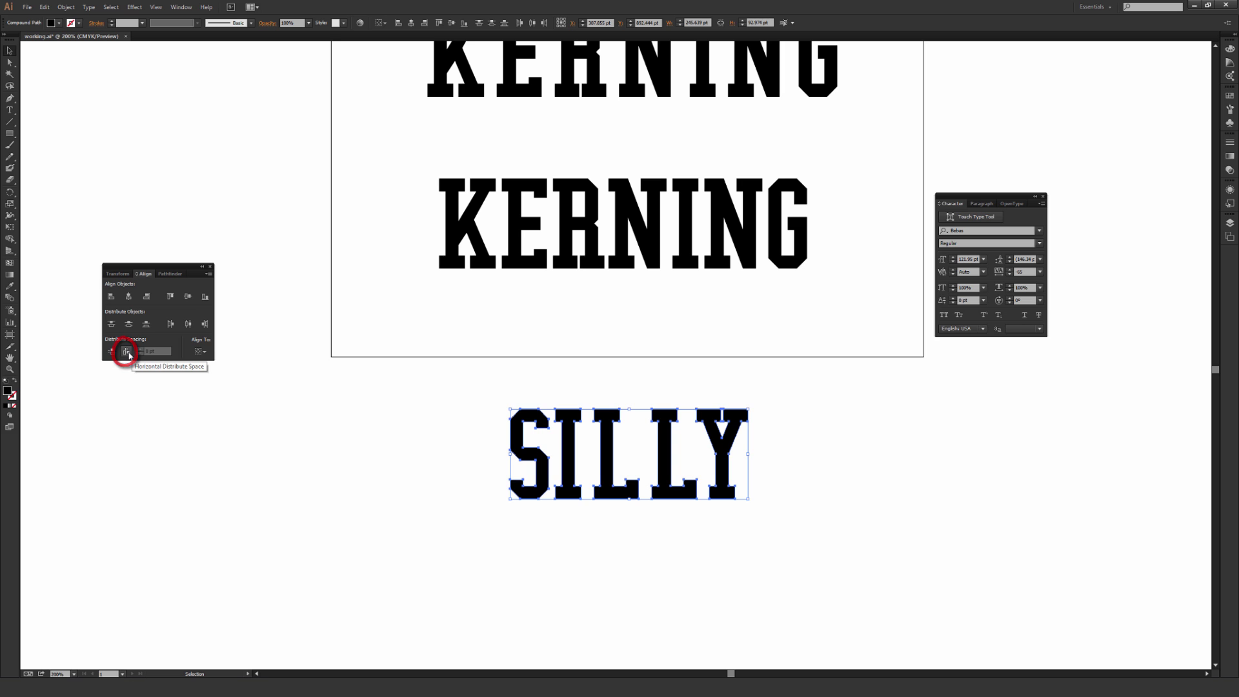
pyautogui.click(340, 468)
# Zoom in on SILLY and drag the Y about 31 px left toward the second L.
pyautogui.hotkey('ctrl', '+')
pyautogui.hotkey('ctrl', '+')
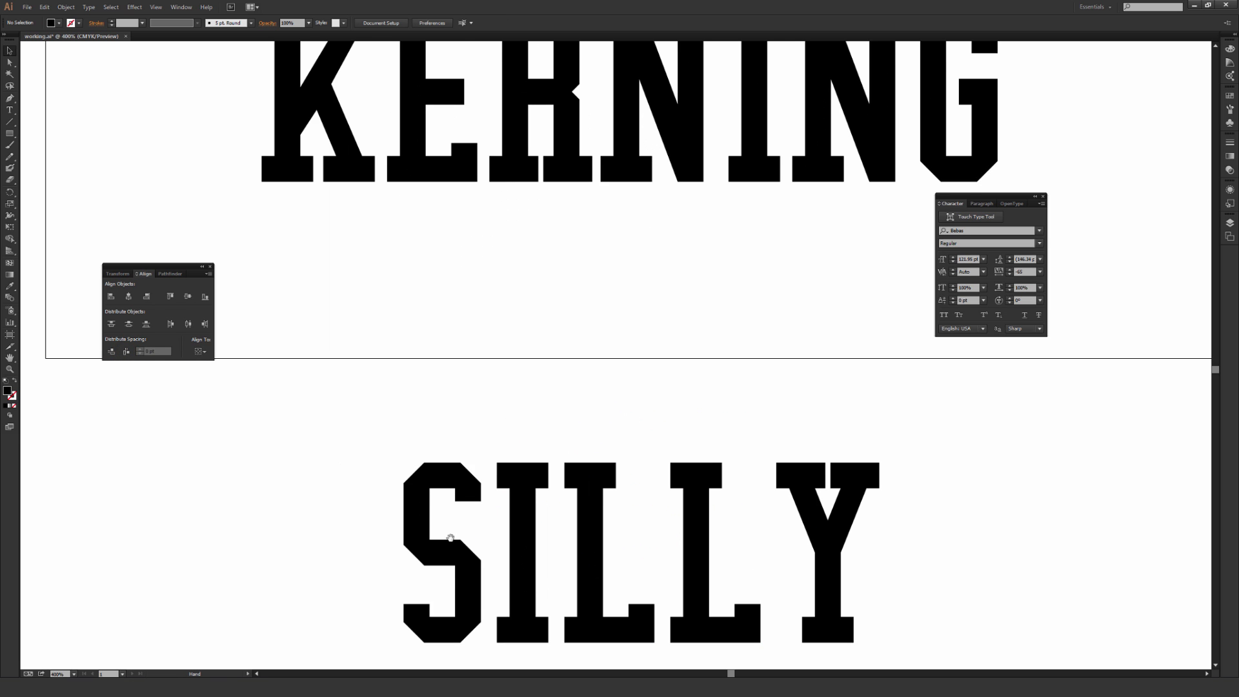
pyautogui.moveTo(450, 537); pyautogui.dragTo(409, 385)
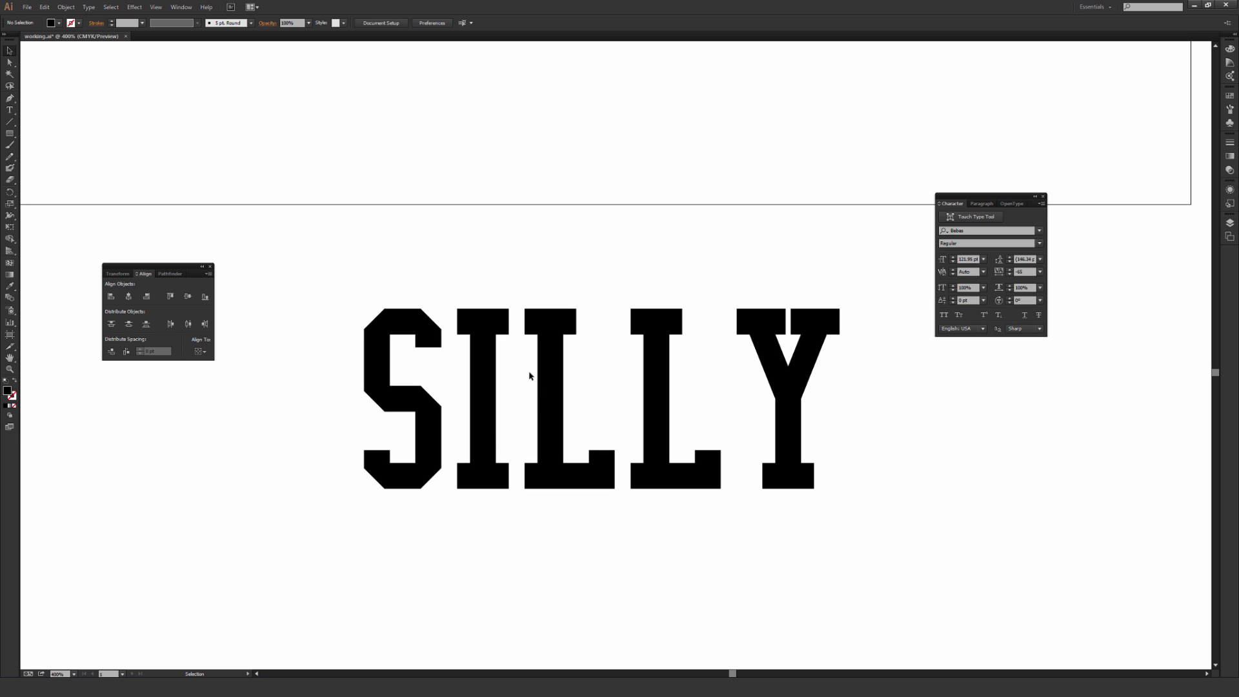
pyautogui.moveTo(356, 258); pyautogui.dragTo(888, 501)
pyautogui.click(312, 503)
pyautogui.click(480, 459)
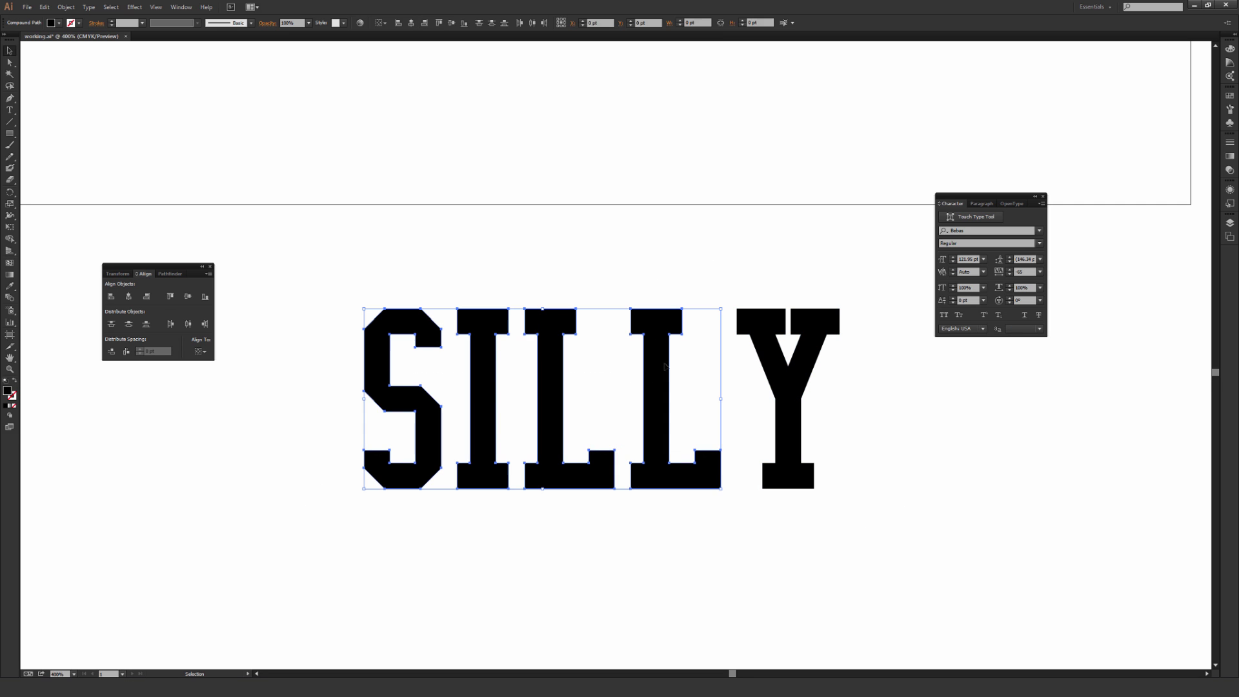
pyautogui.click(722, 455)
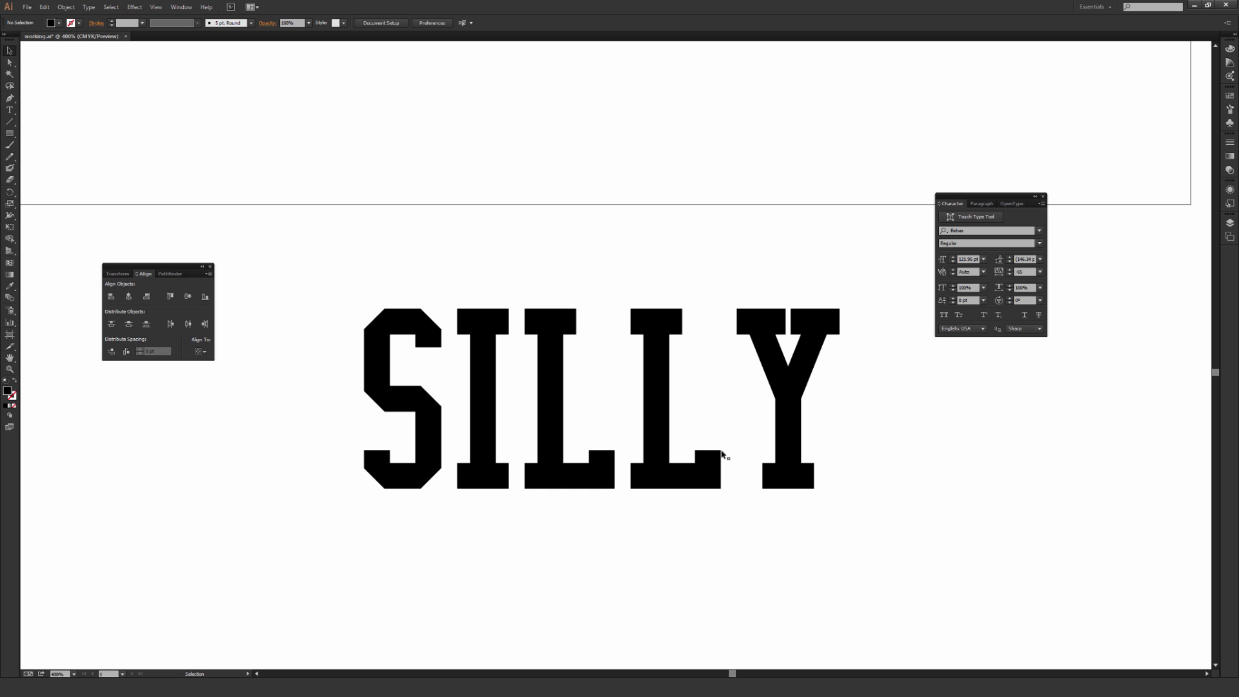
pyautogui.click(721, 453)
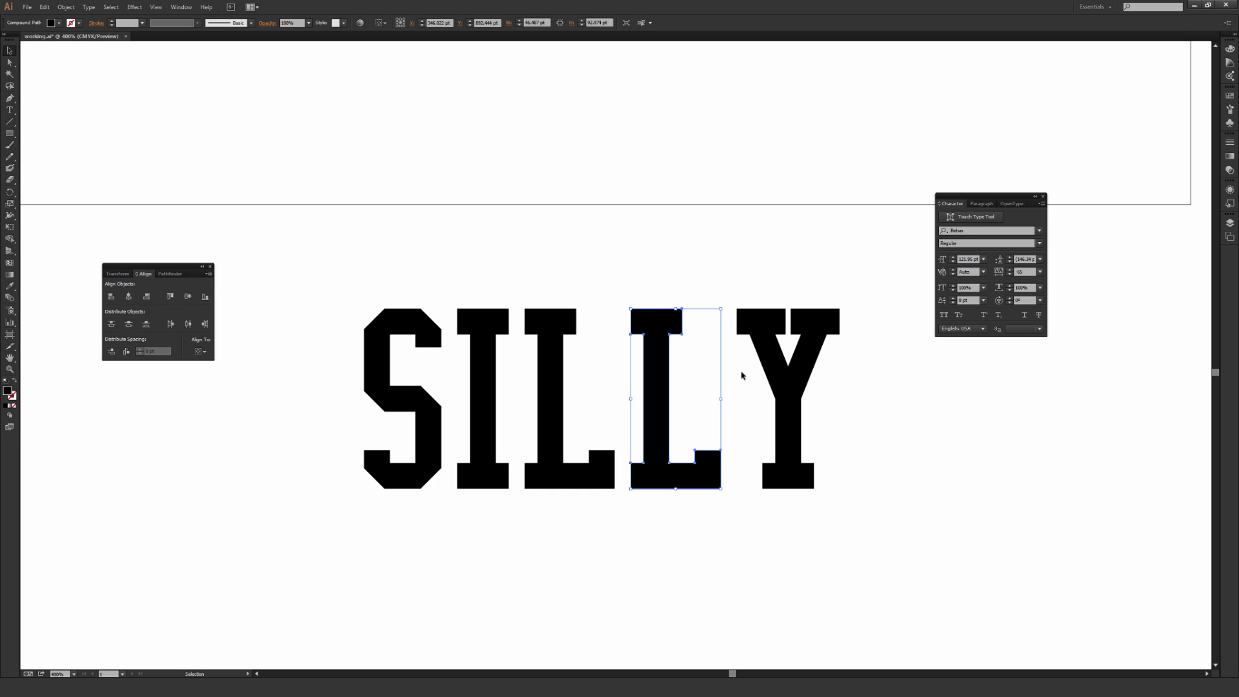
pyautogui.click(741, 328)
pyautogui.click(724, 290)
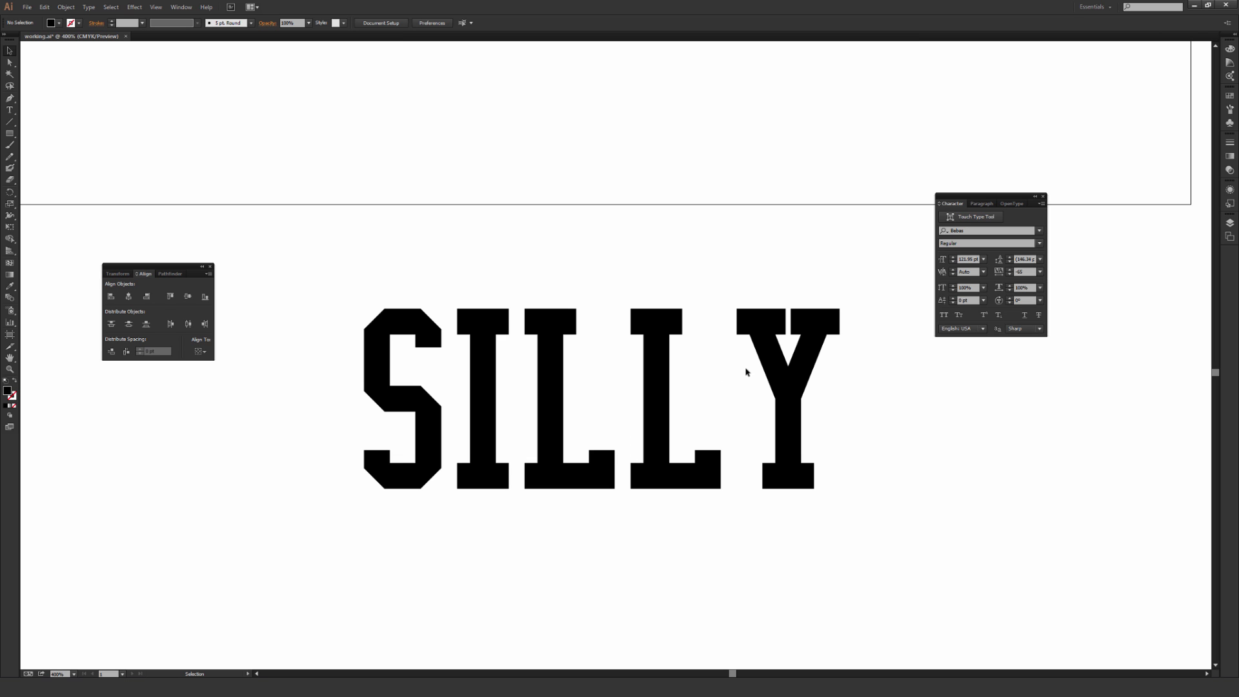
pyautogui.moveTo(762, 387); pyautogui.dragTo(742, 388)
pyautogui.click(853, 419)
# Nudge the SILLY Y one arrow step further left, then zoom out to compare with KERNING.
pyautogui.hotkey('ctrl', '-')
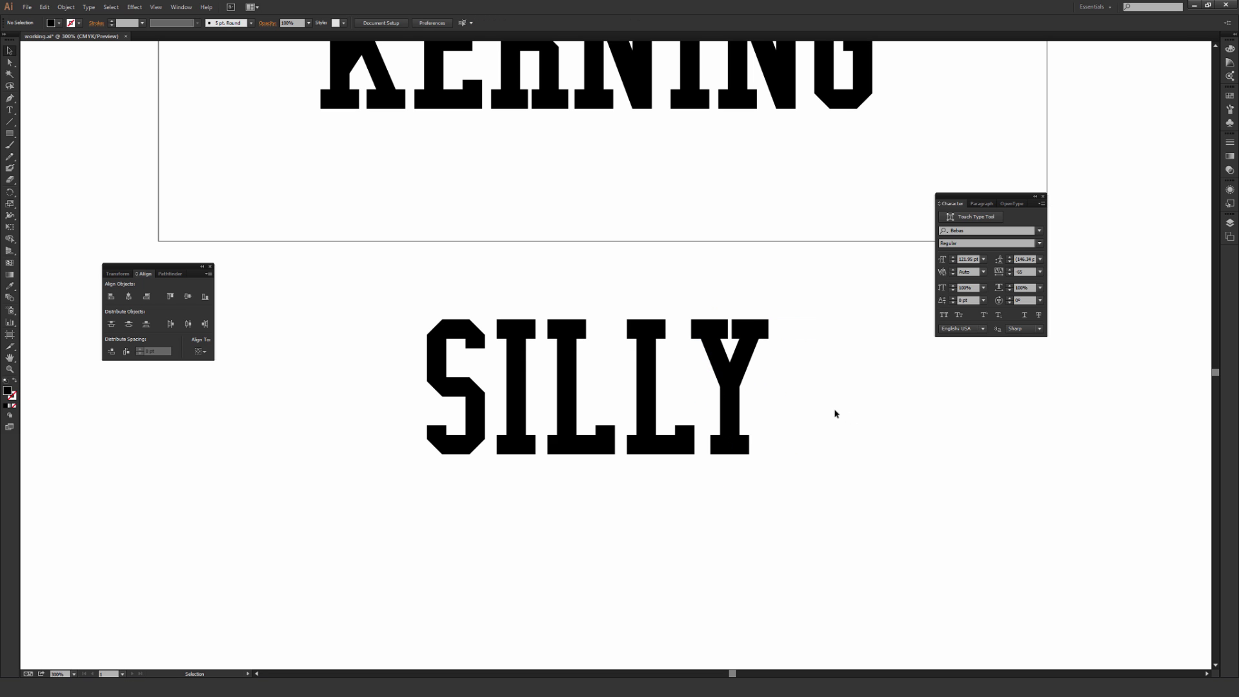
pyautogui.click(734, 414)
pyautogui.press('Left')
pyautogui.press('Left')
pyautogui.click(840, 397)
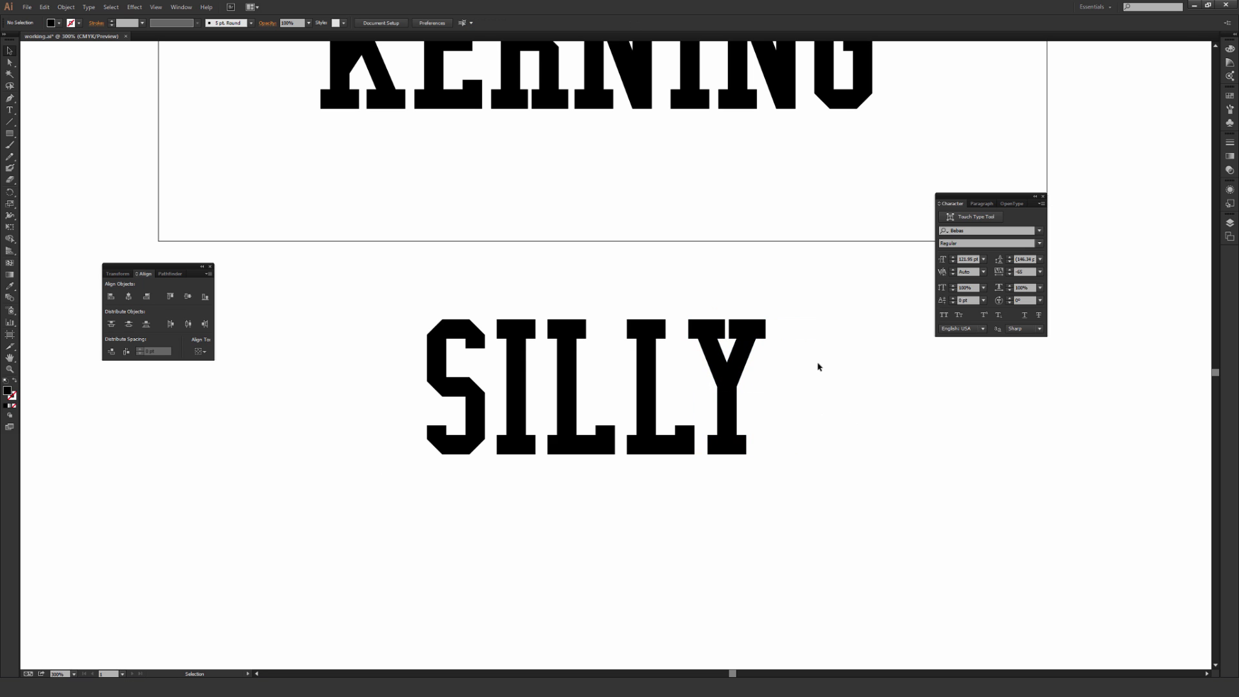
pyautogui.scroll(2, 671, 411)
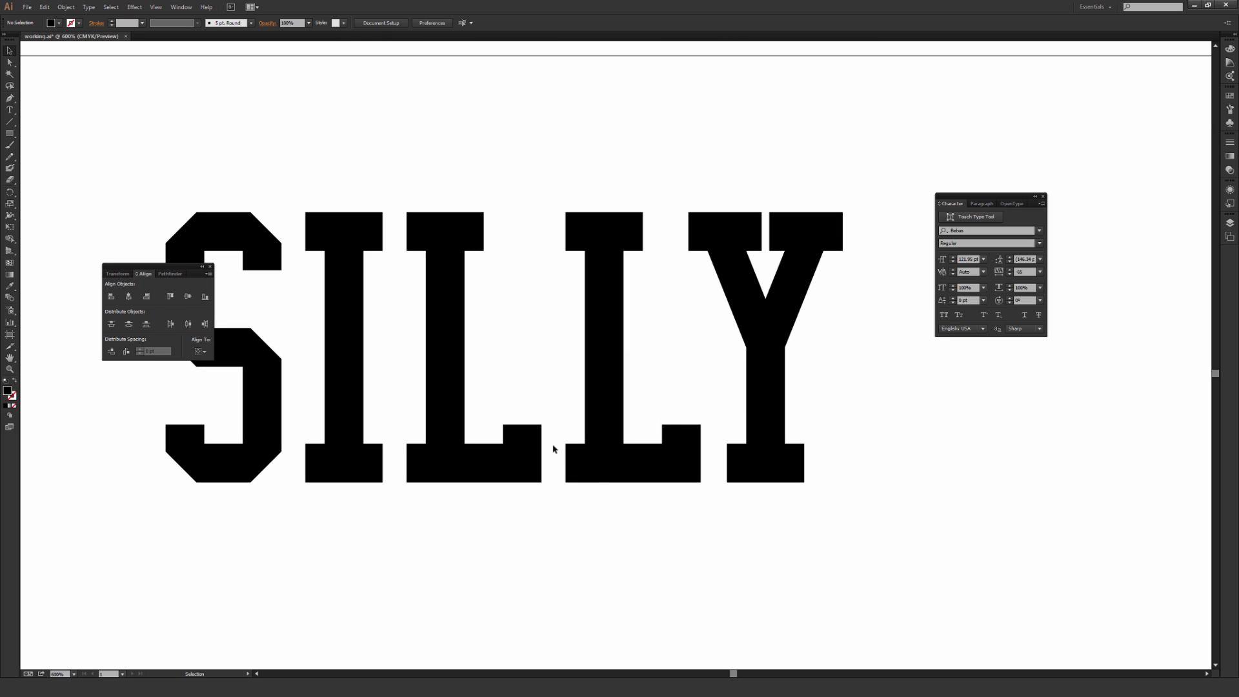
pyautogui.scroll(-1, 668, 402)
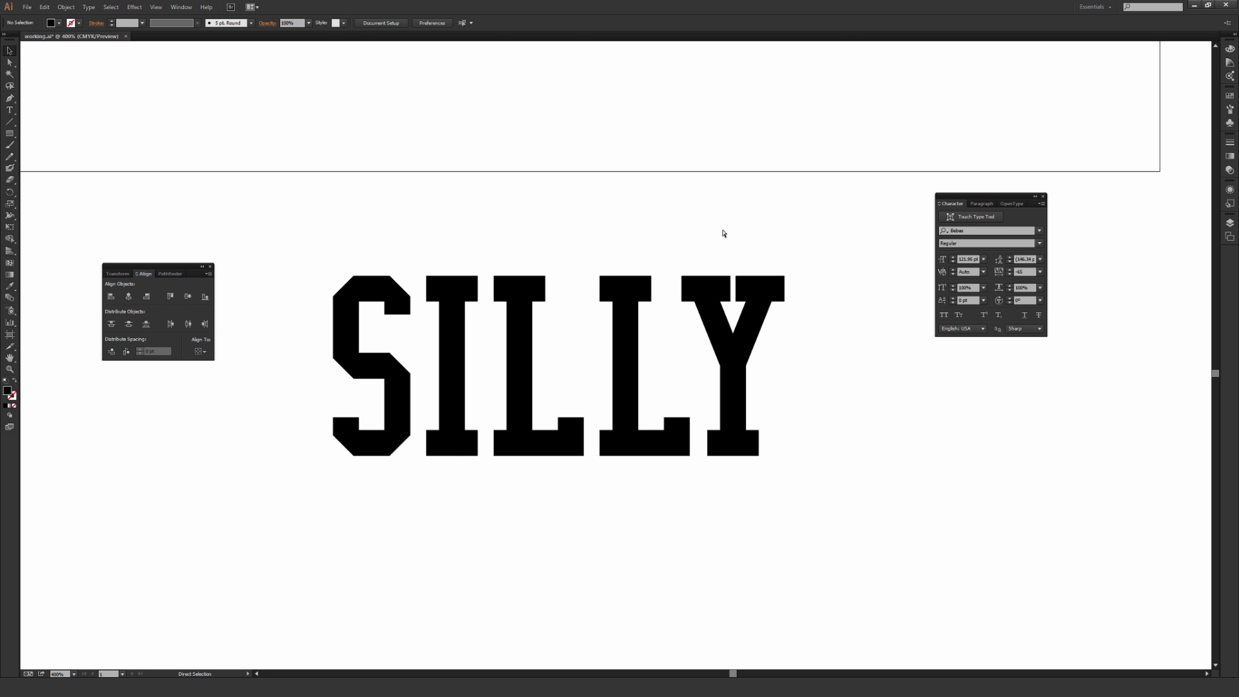
pyautogui.hotkey('ctrl', '-')
pyautogui.hotkey('ctrl', '-')
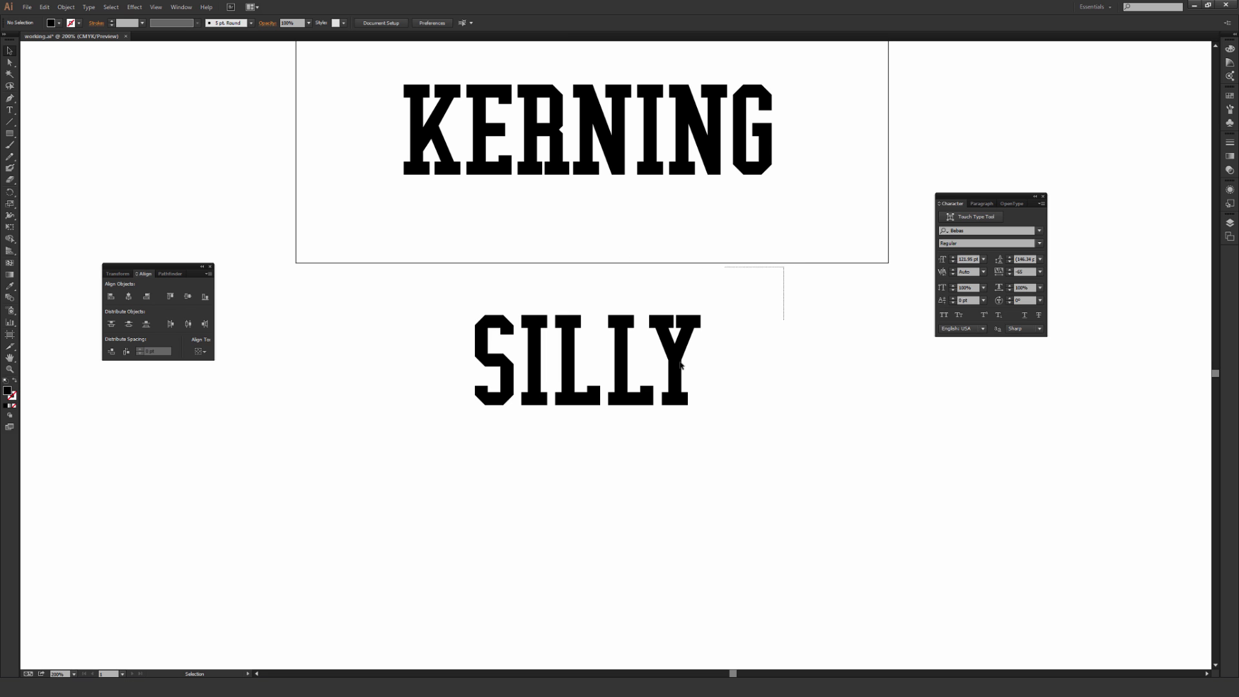
pyautogui.press('space')
pyautogui.scroll(5, 755, 222)
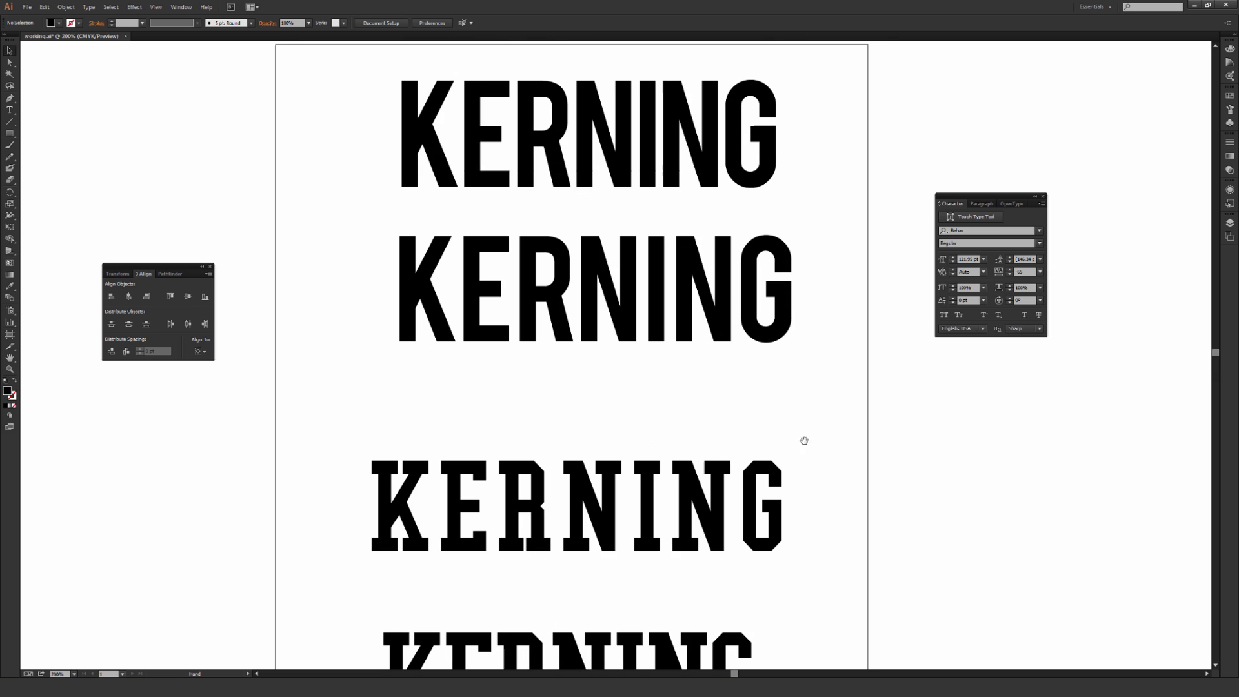
pyautogui.hotkey('ctrl', '-')
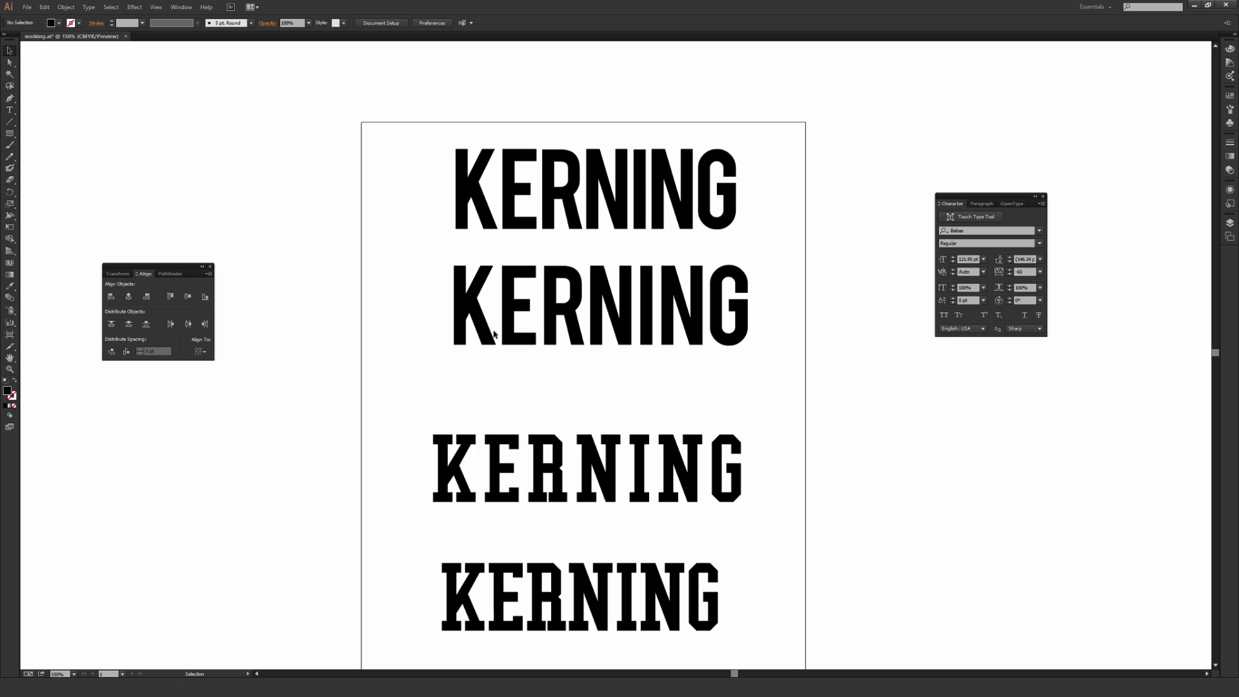
pyautogui.click(464, 326)
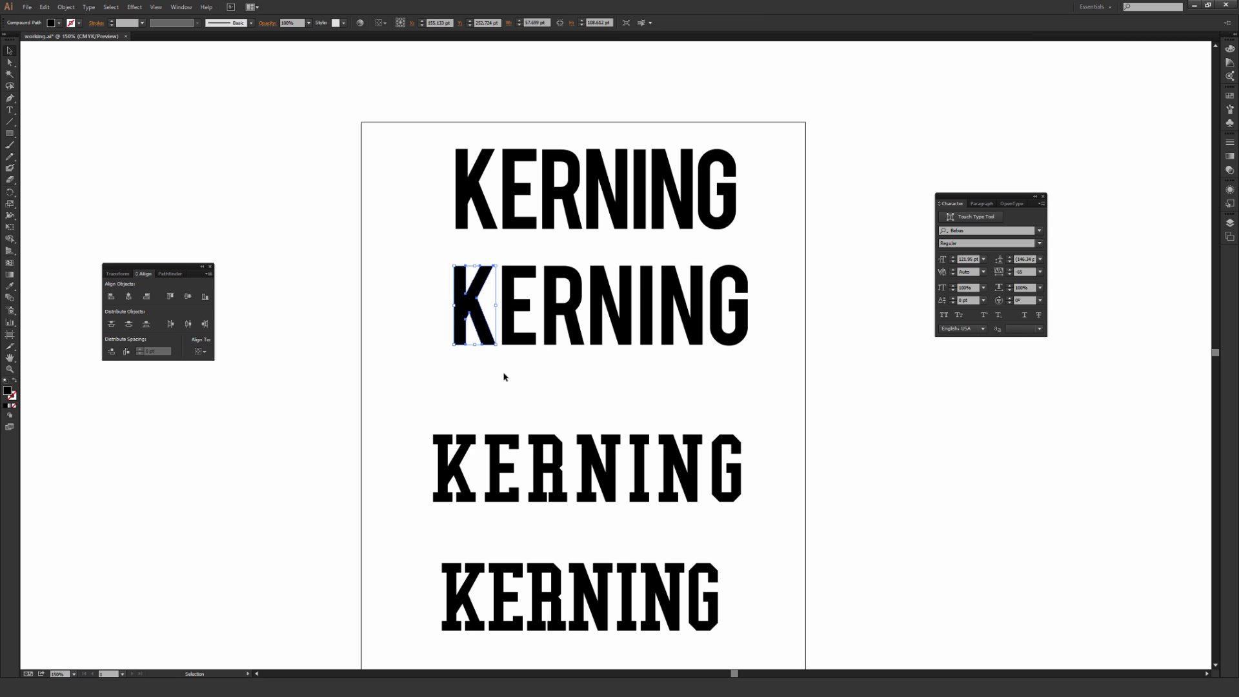
pyautogui.click(511, 380)
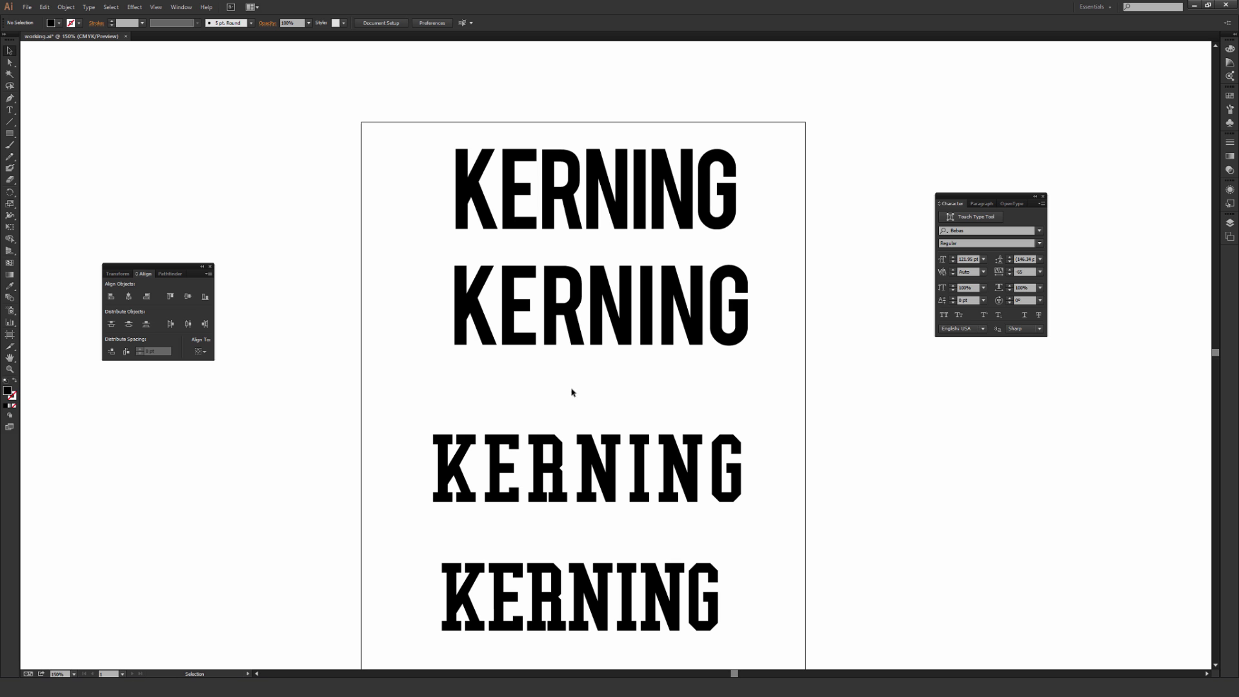
pyautogui.click(729, 473)
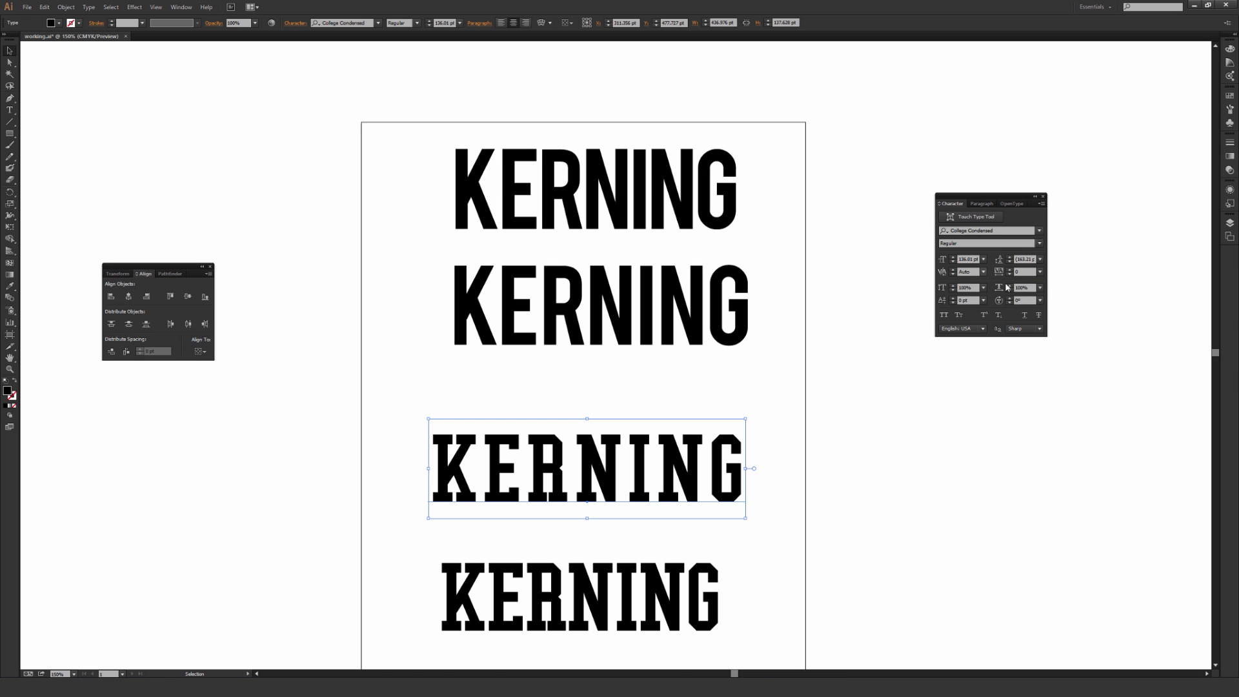
pyautogui.hotkey('ctrl', '+')
pyautogui.hotkey('ctrl', '+')
pyautogui.hotkey('ctrl', '+')
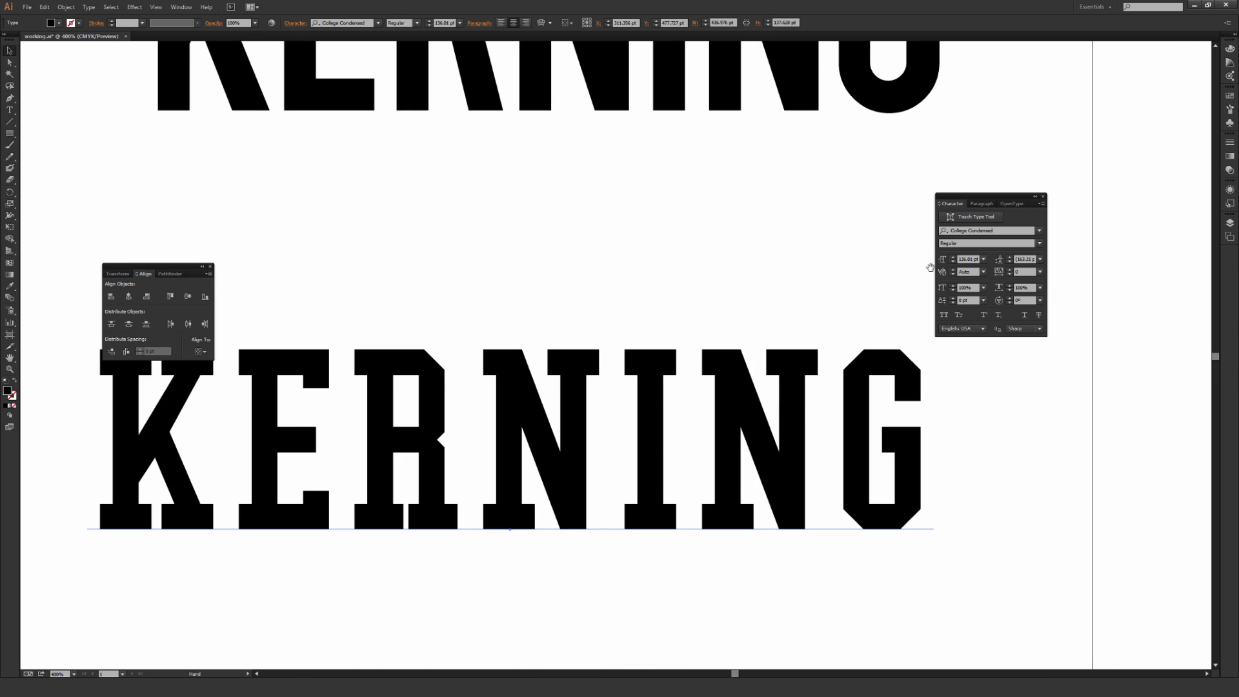
pyautogui.press('v')
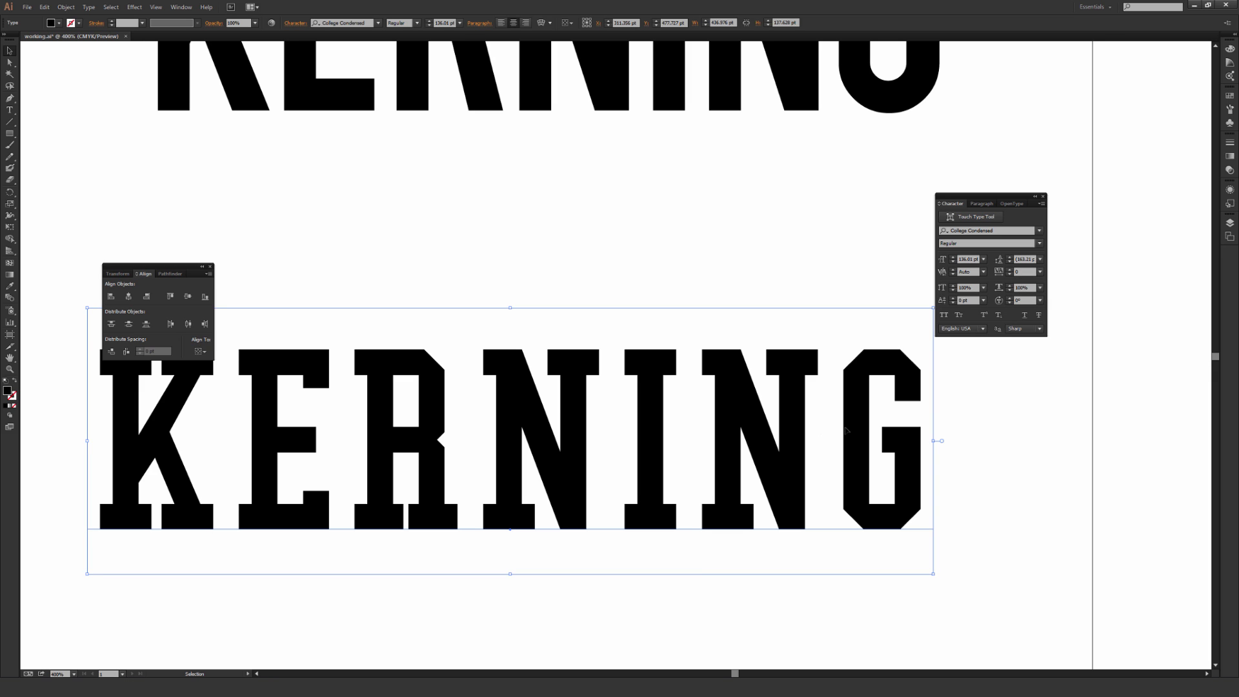